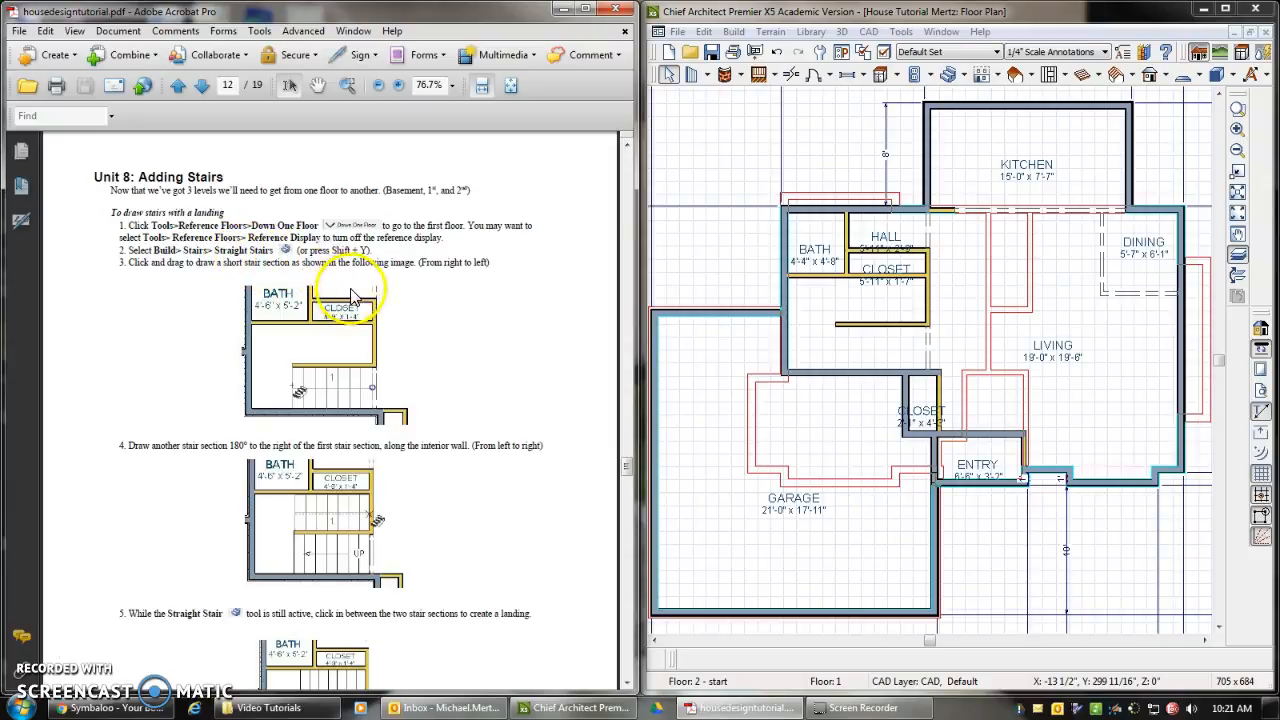
# - Draw a straight stair section about 6'-11" long from right to left, between the short interior wall and the garage-side wall
pyautogui.click(707, 78)
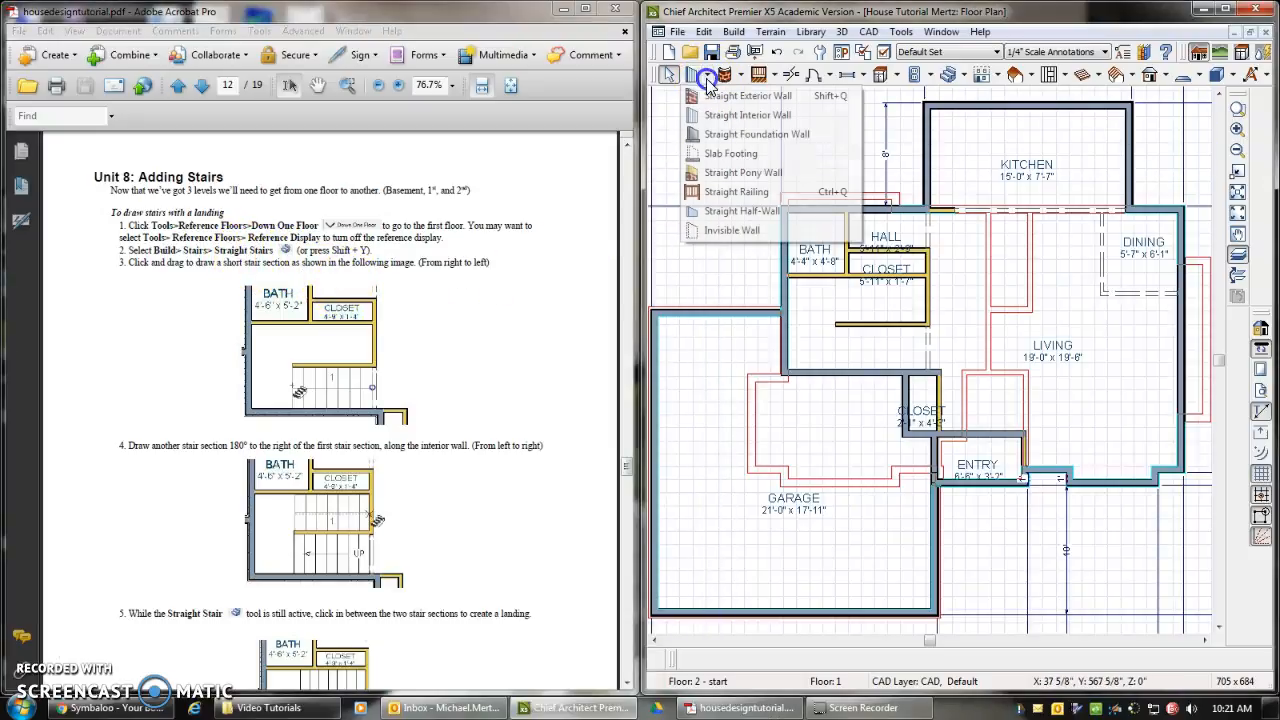
pyautogui.click(707, 79)
pyautogui.click(707, 79)
pyautogui.click(735, 32)
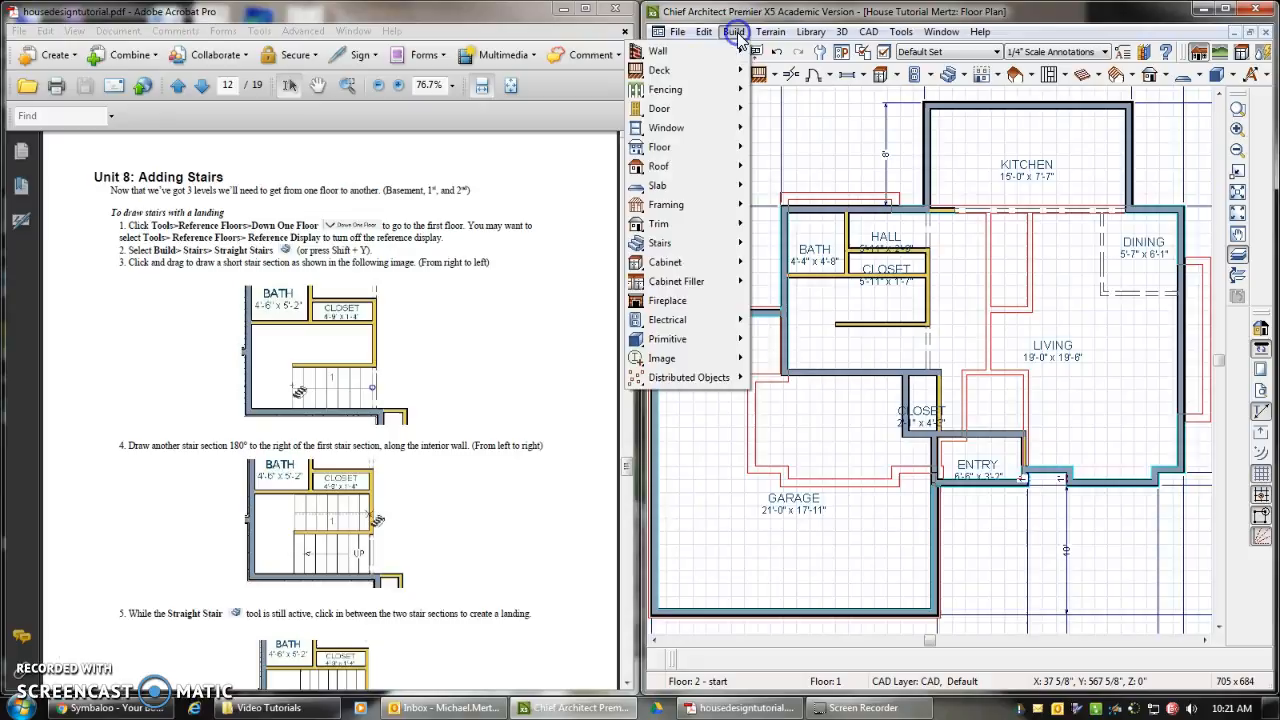
pyautogui.moveTo(729, 246)
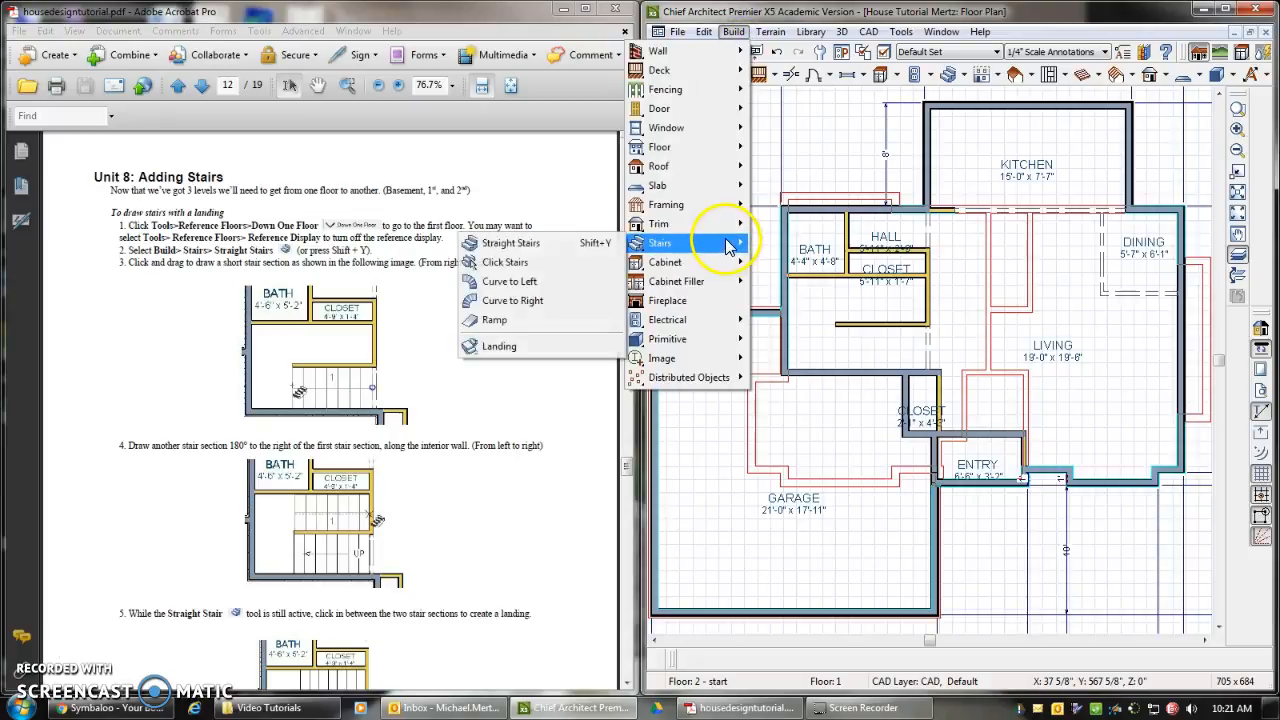
pyautogui.click(580, 245)
pyautogui.scroll(3, 905, 352)
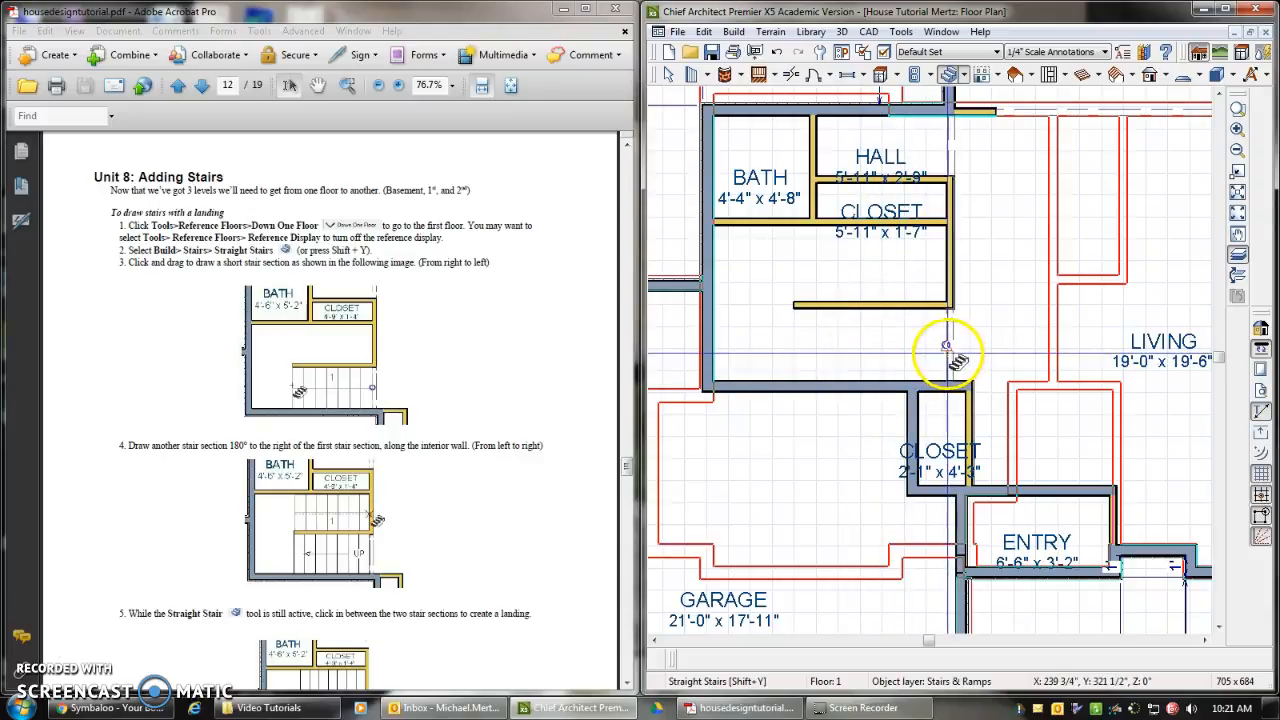
pyautogui.moveTo(942, 345); pyautogui.dragTo(795, 352)
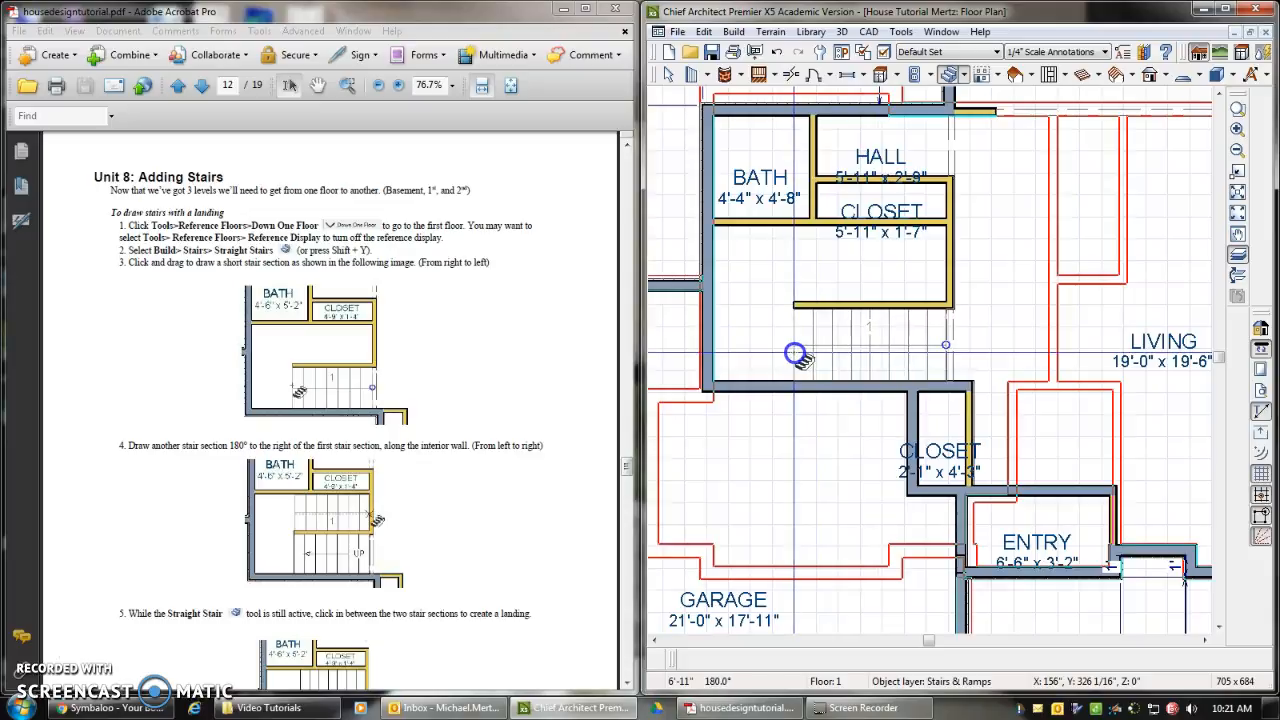
pyautogui.moveTo(795, 352); pyautogui.dragTo(795, 352)
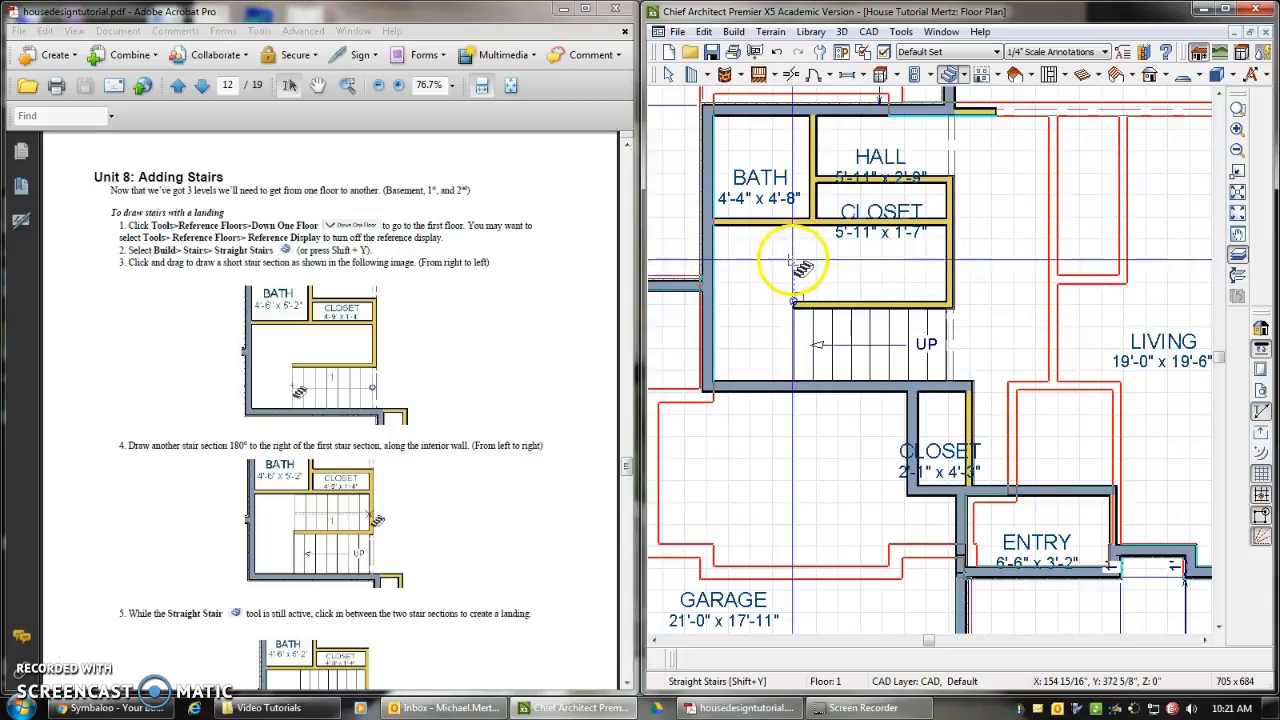
# - Draw a second straight stair section from left to right below the closet, then add a landing between both sections reaching the exterior wall
pyautogui.moveTo(793, 262); pyautogui.dragTo(946, 263)
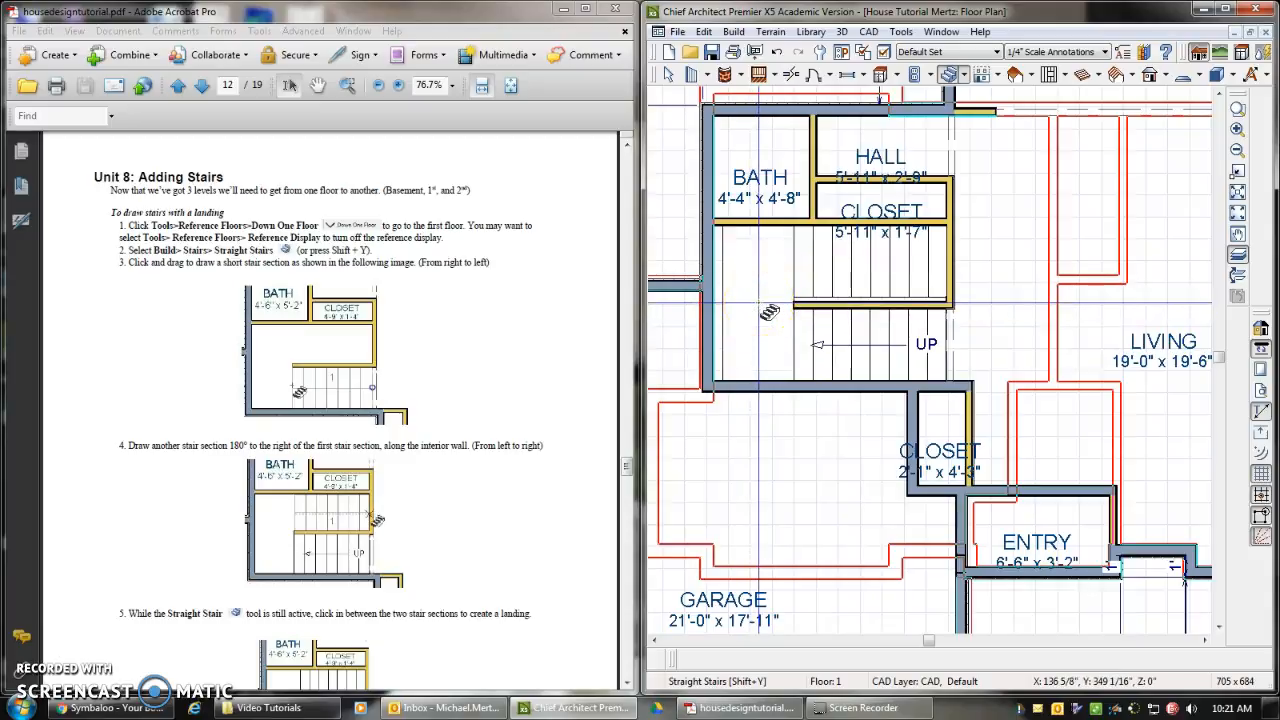
pyautogui.click(668, 76)
pyautogui.scroll(1, 764, 311)
pyautogui.click(747, 320)
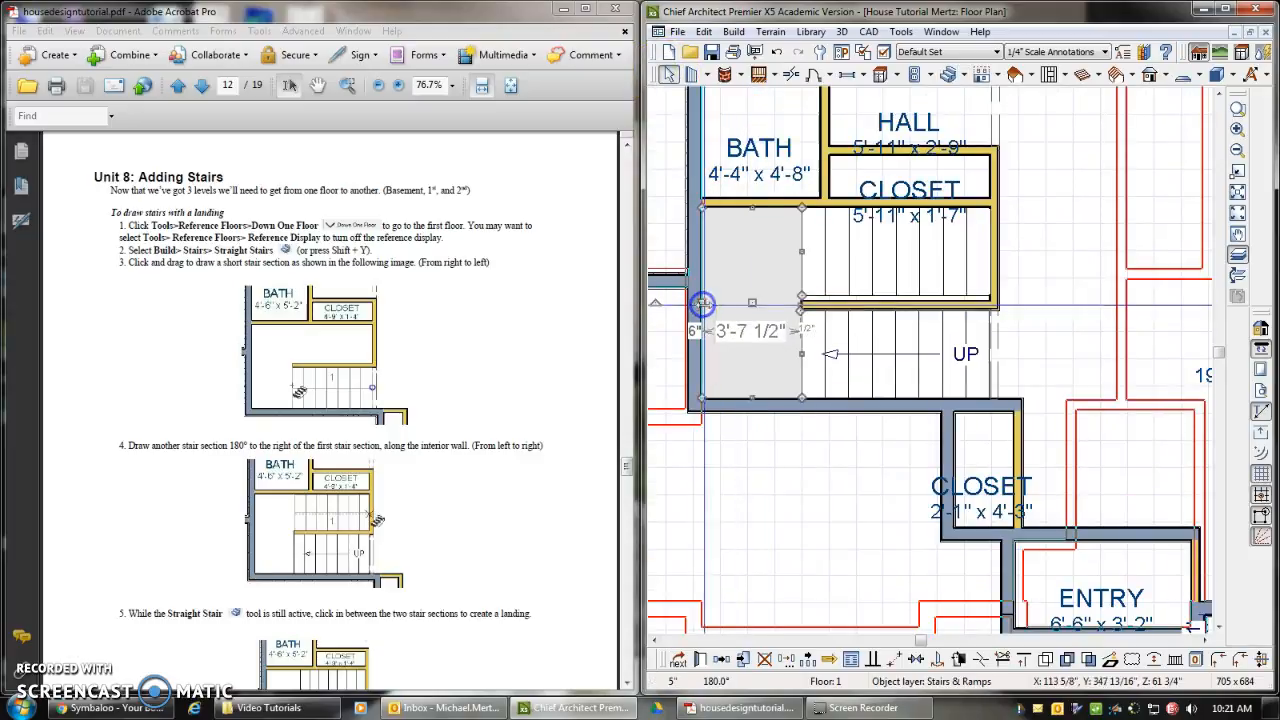
# - Widen the upper stair section to 3'-5 1/2" against the short interior wall and check the lower section's fit
pyautogui.click(880, 287)
pyautogui.scroll(1, 880, 285)
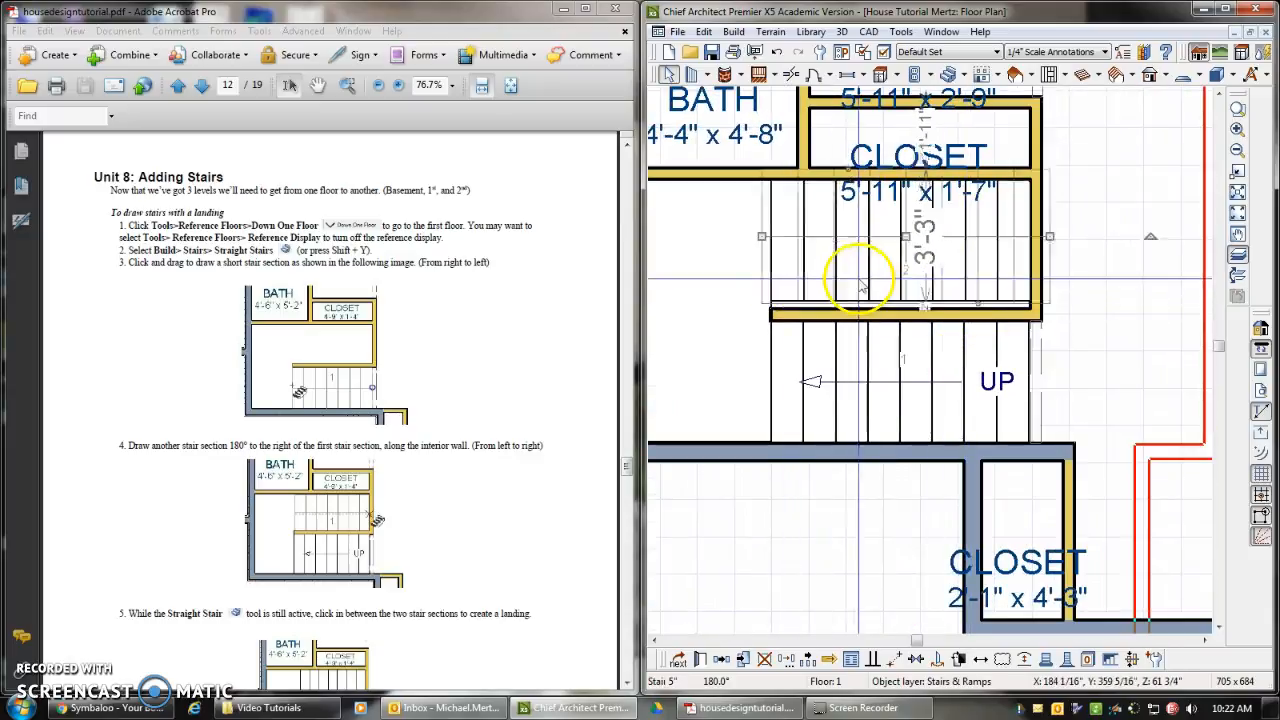
pyautogui.scroll(1, 858, 285)
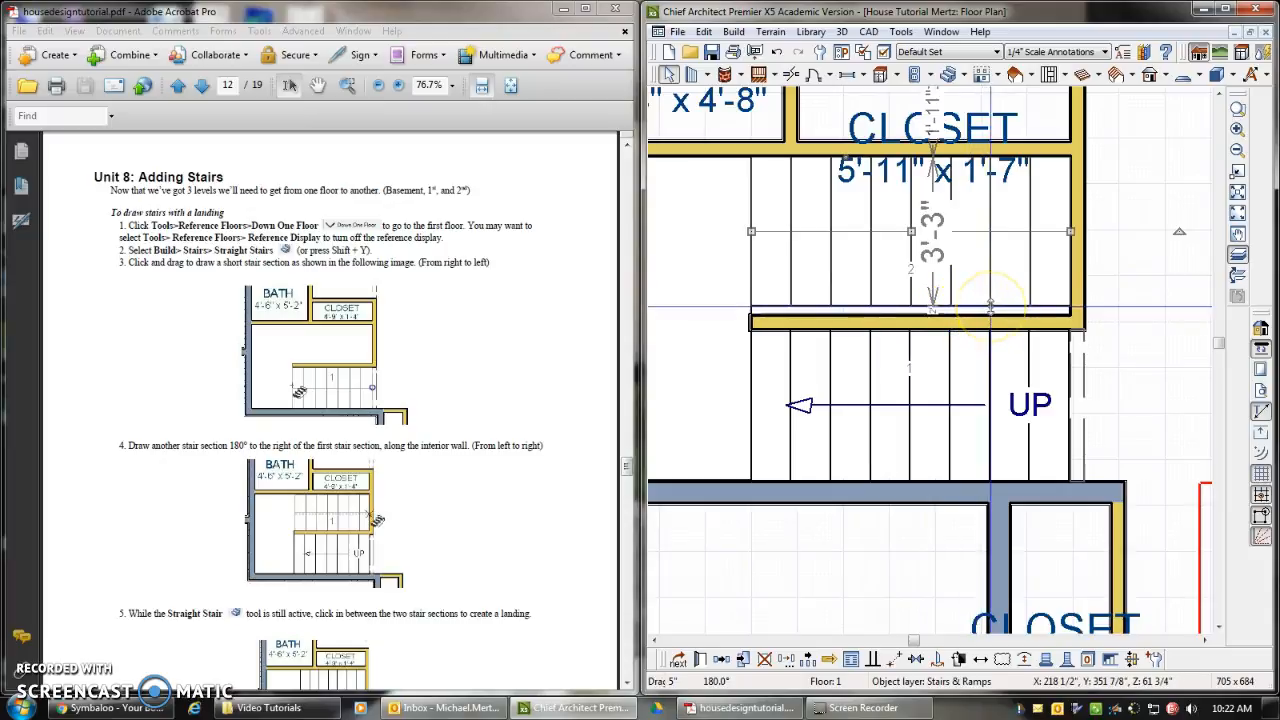
pyautogui.moveTo(990, 303); pyautogui.dragTo(990, 317)
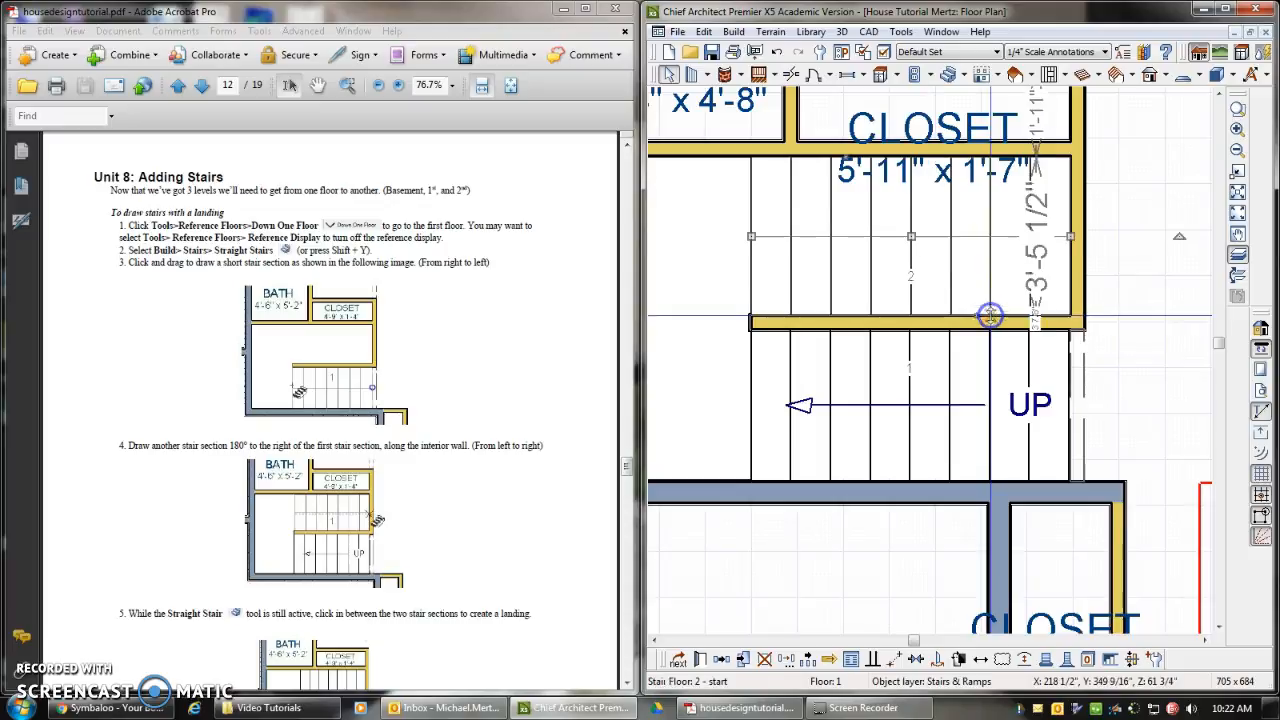
pyautogui.scroll(1, 898, 387)
pyautogui.click(802, 392)
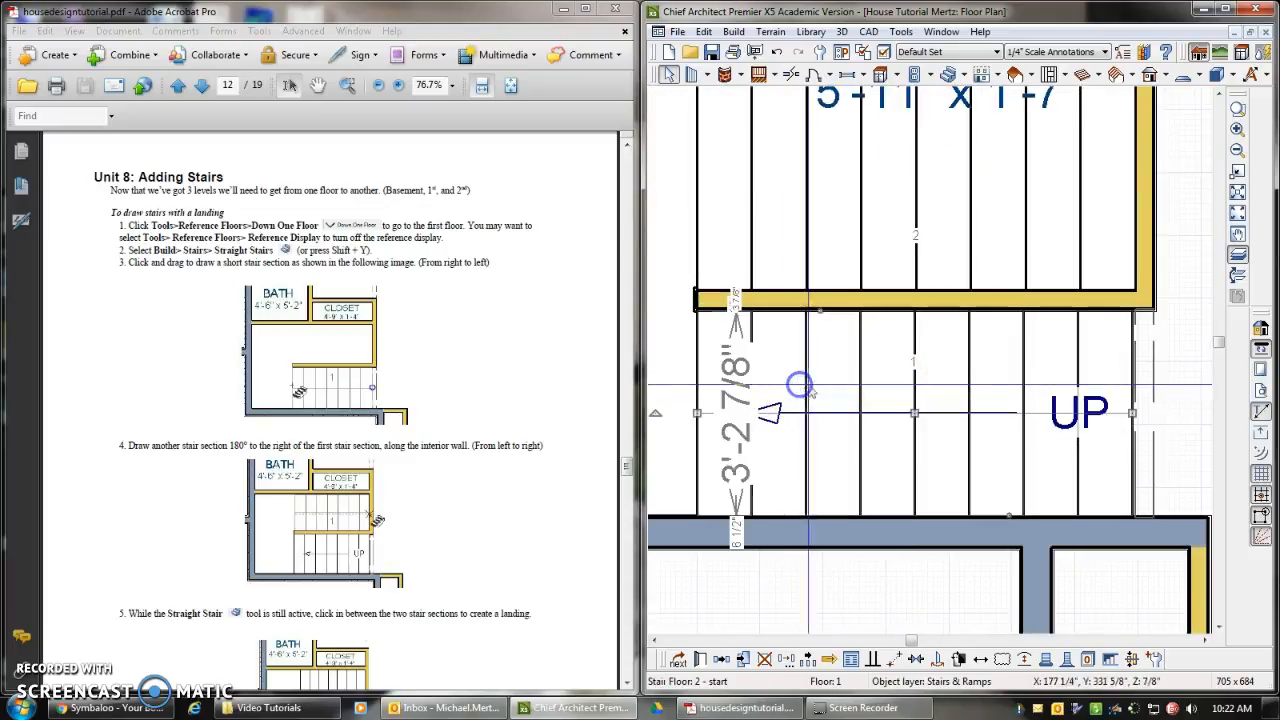
# - Create an automatic stairwell from the lower stair section and dismiss the framing warning
pyautogui.scroll(-1, 868, 375)
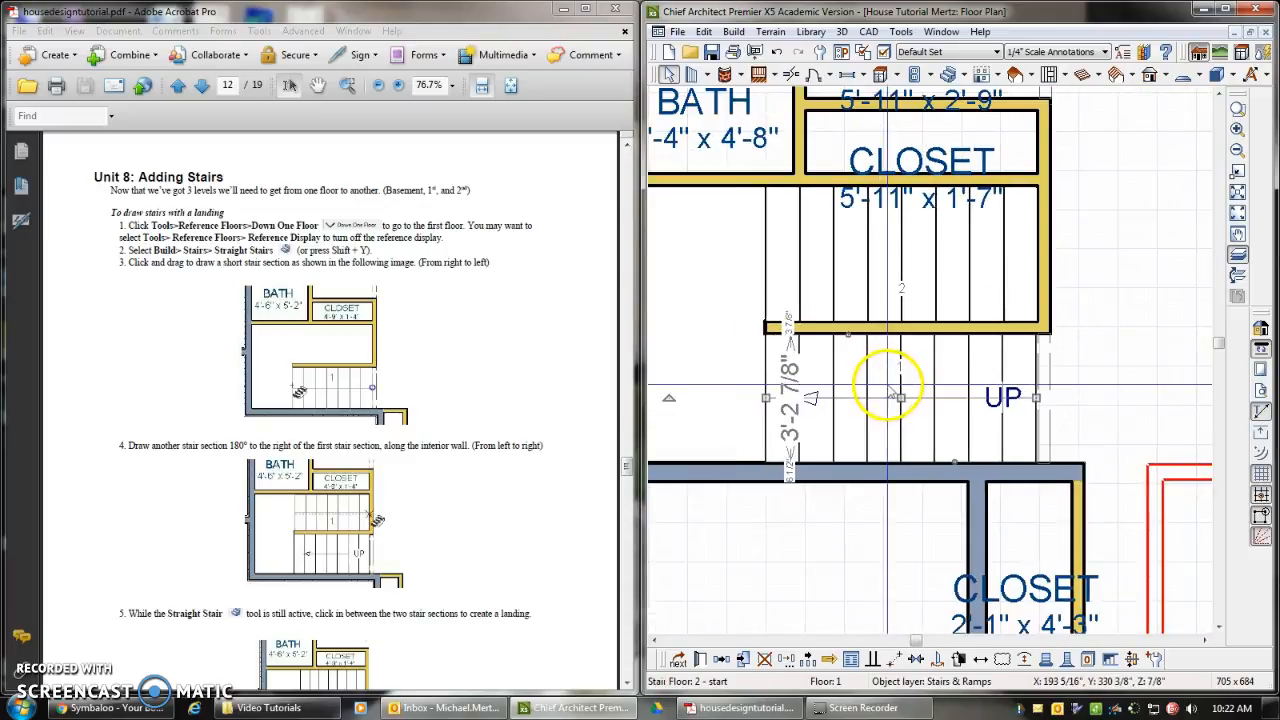
pyautogui.scroll(-1, 820, 378)
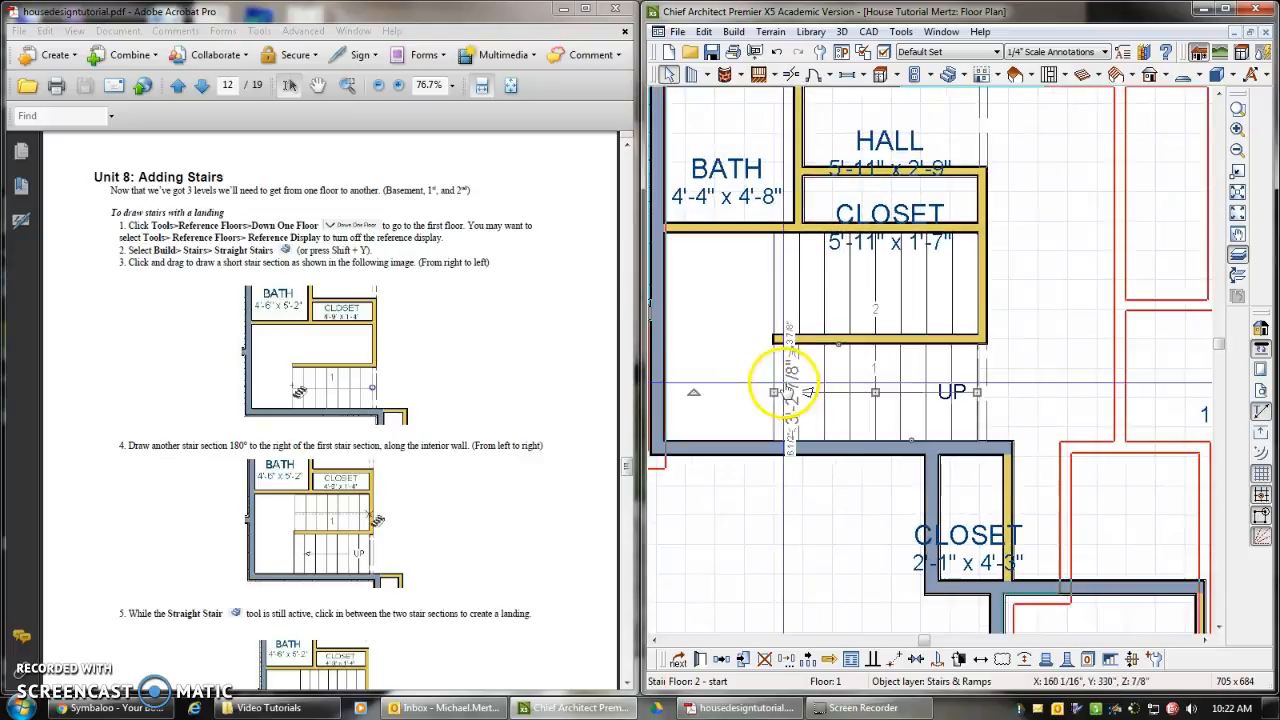
pyautogui.click(732, 363)
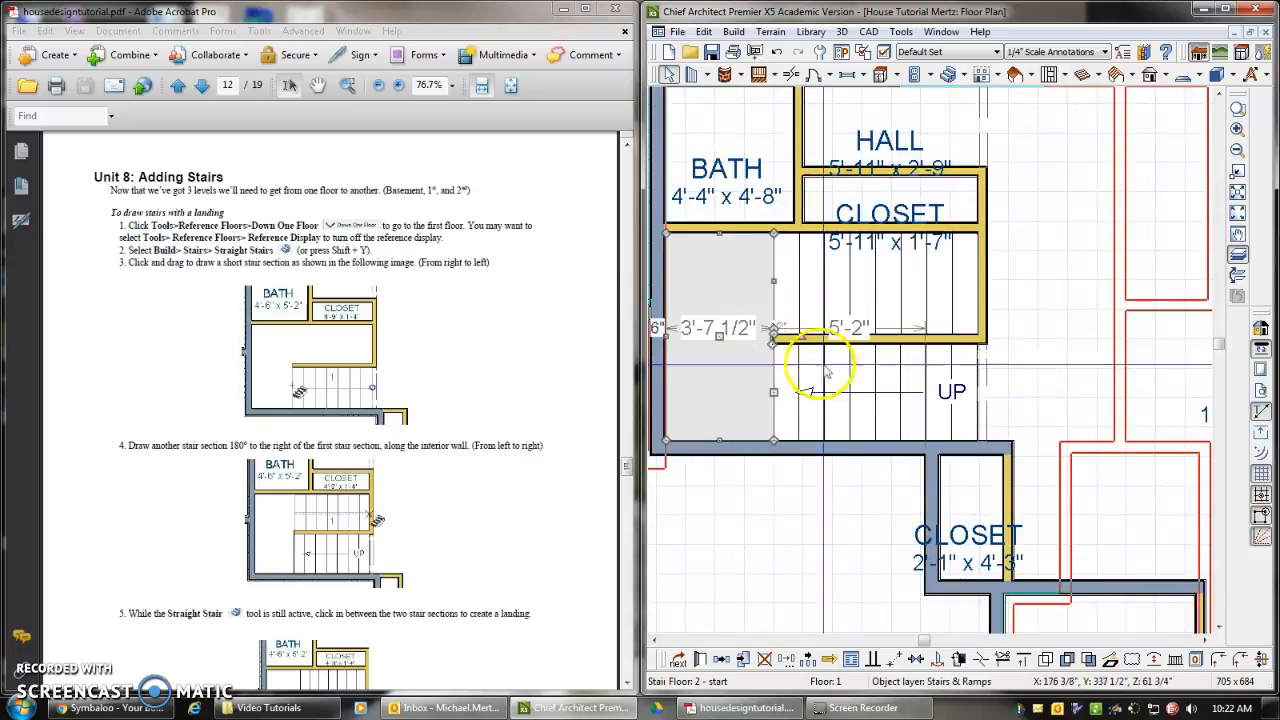
pyautogui.click(906, 400)
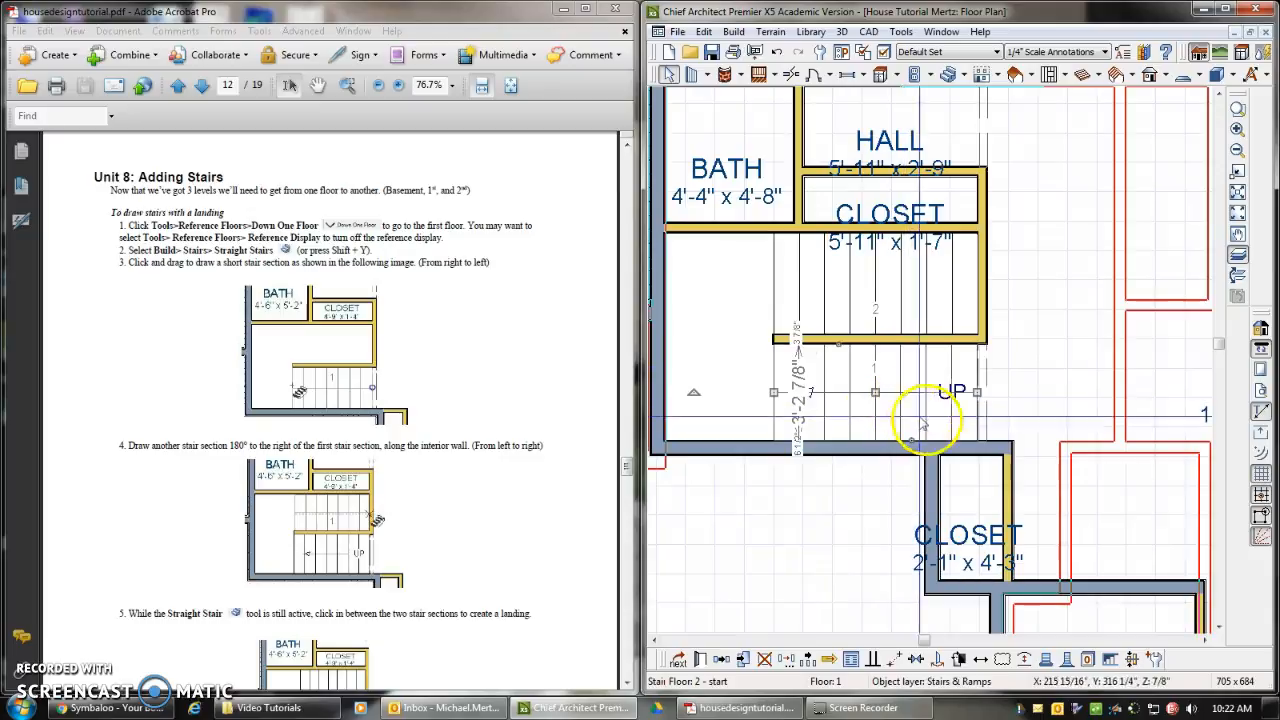
pyautogui.click(1110, 660)
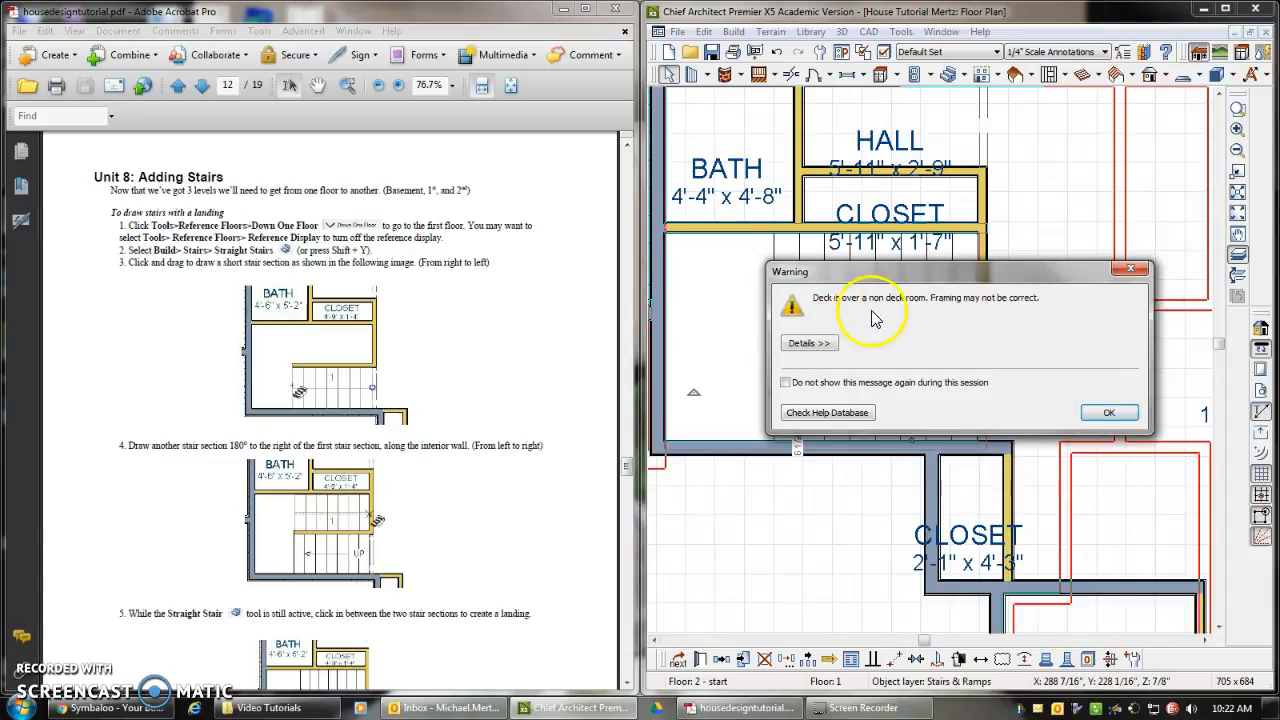
pyautogui.click(1110, 415)
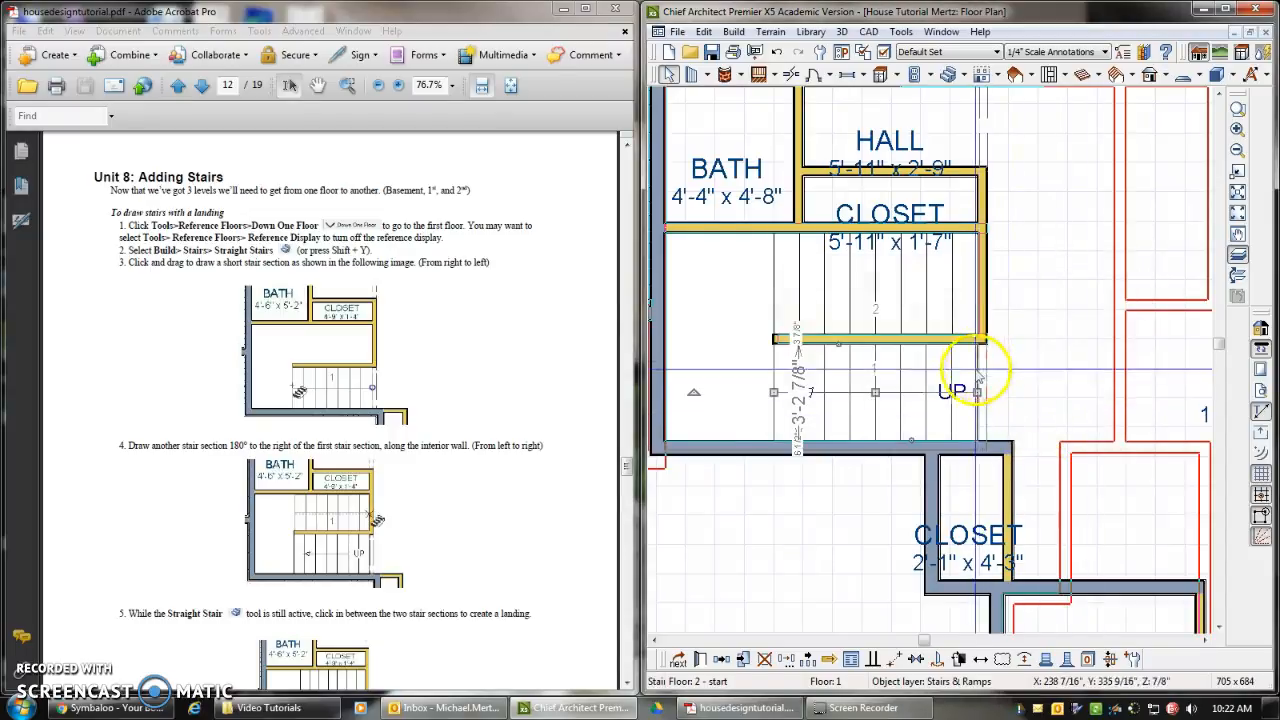
# - Go up to Floor 2 and select the stairwell room to inspect it
pyautogui.press('pageup')
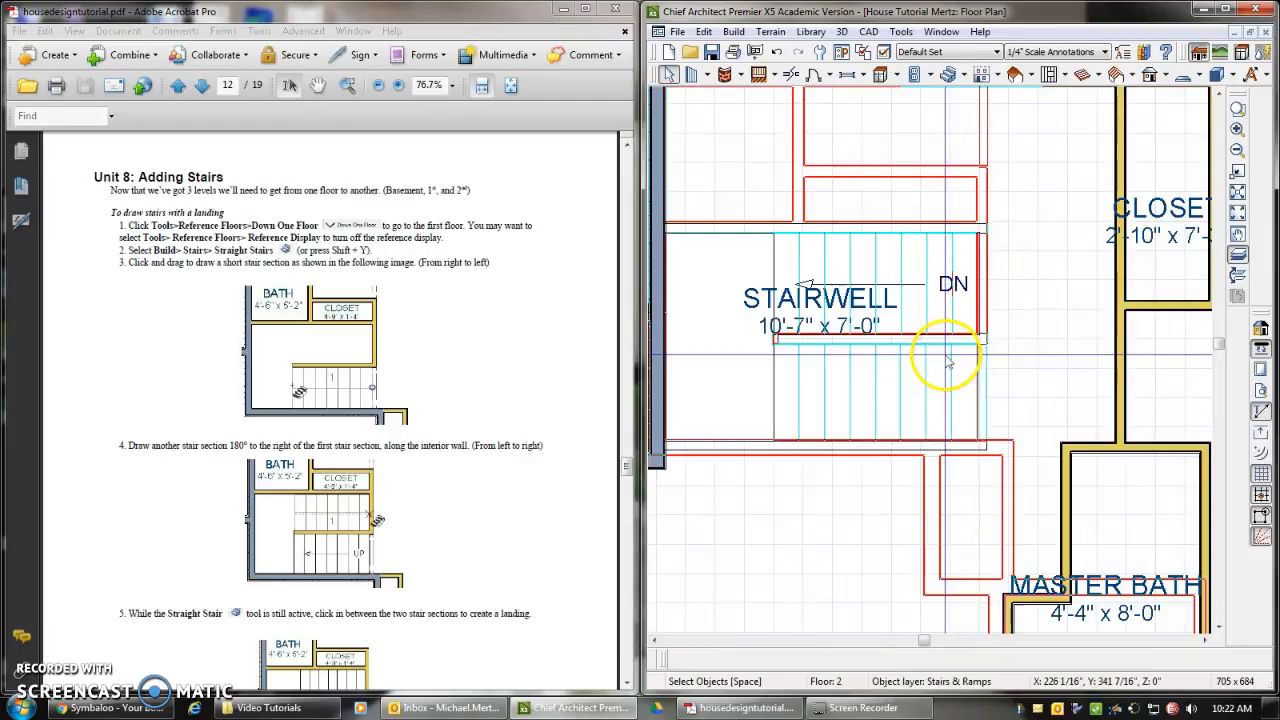
pyautogui.scroll(-1, 816, 390)
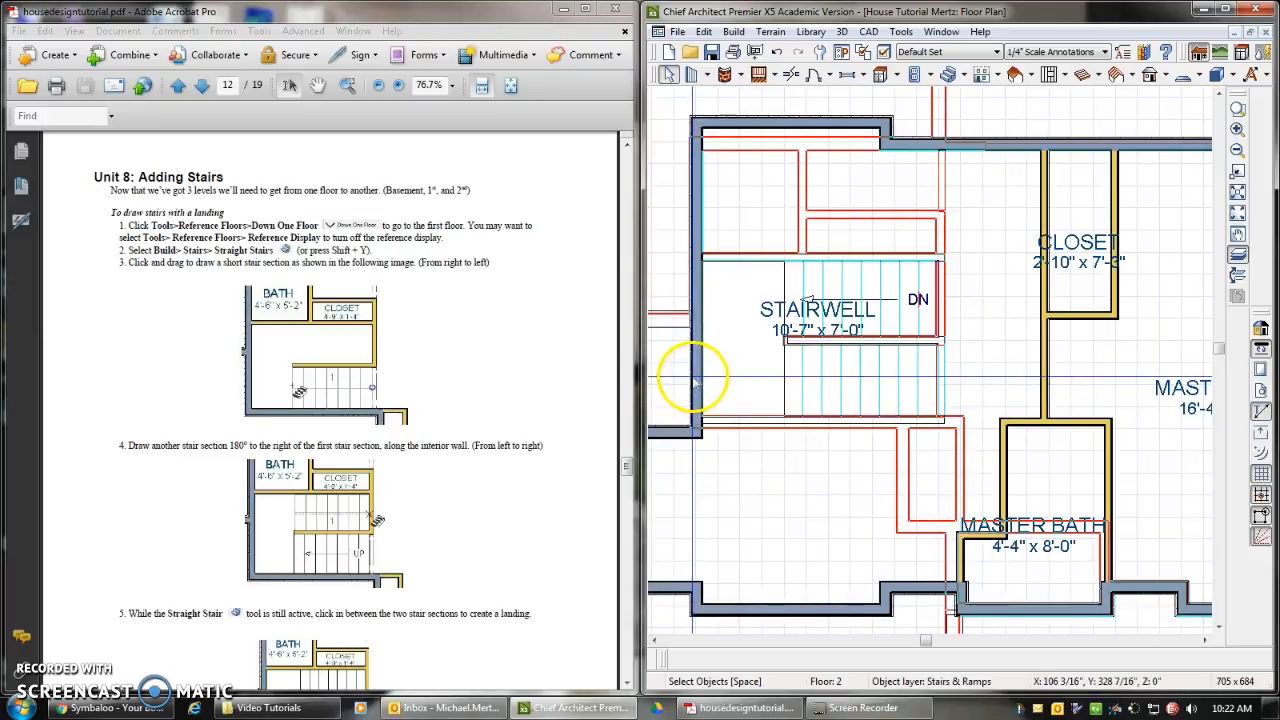
pyautogui.click(1046, 290)
pyautogui.click(829, 306)
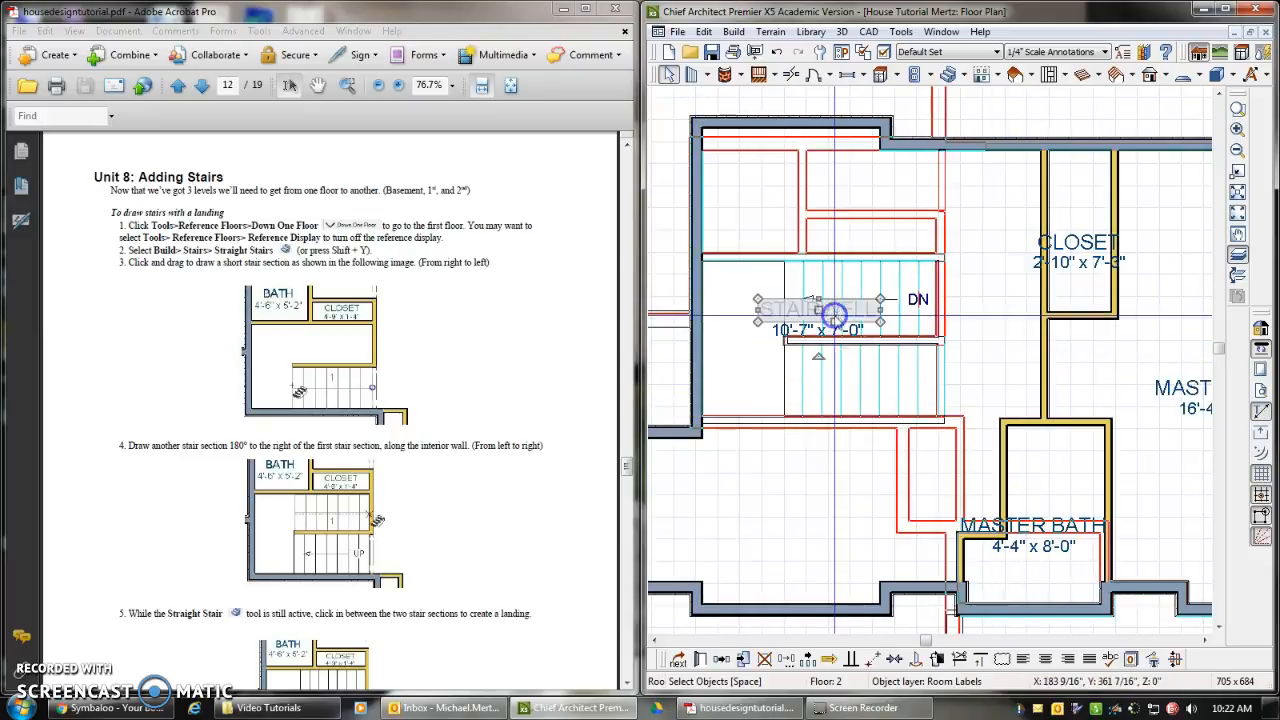
pyautogui.click(743, 380)
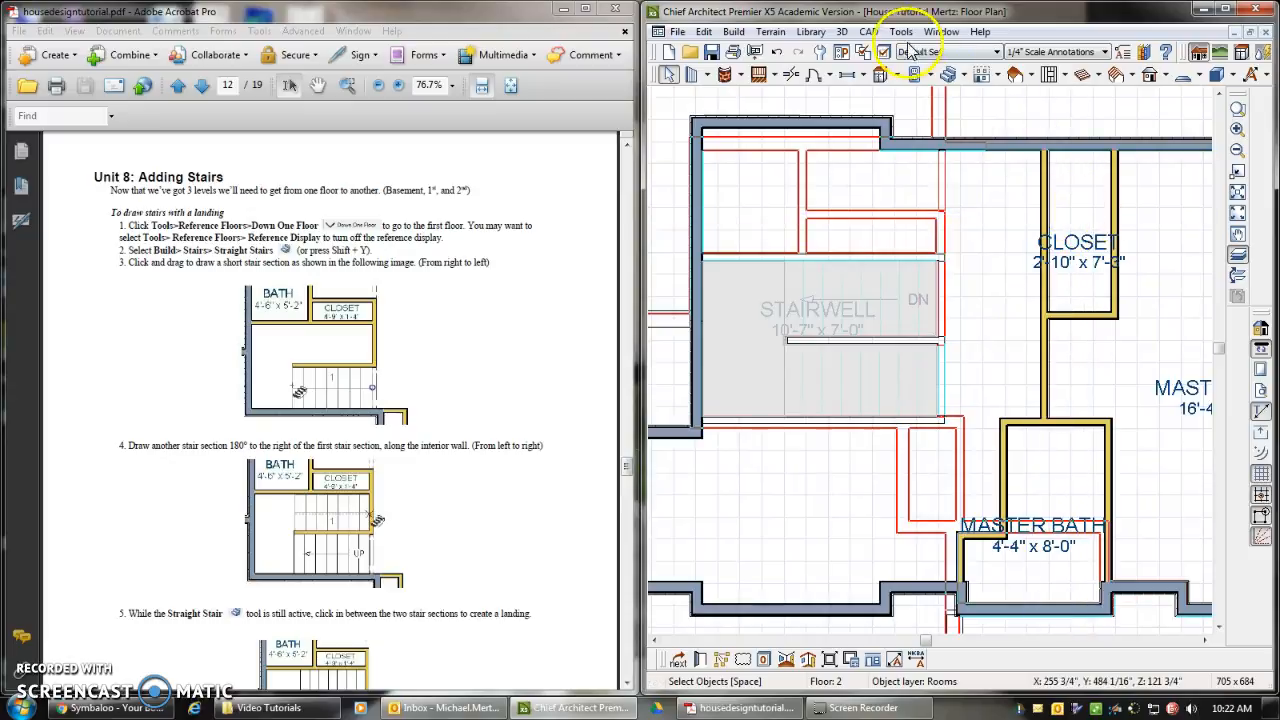
# - Create a Full Camera view aimed at the Floor 2 stairwell, inspect the railings and stairs from several angles, and close the view
pyautogui.click(842, 32)
pyautogui.click(826, 68)
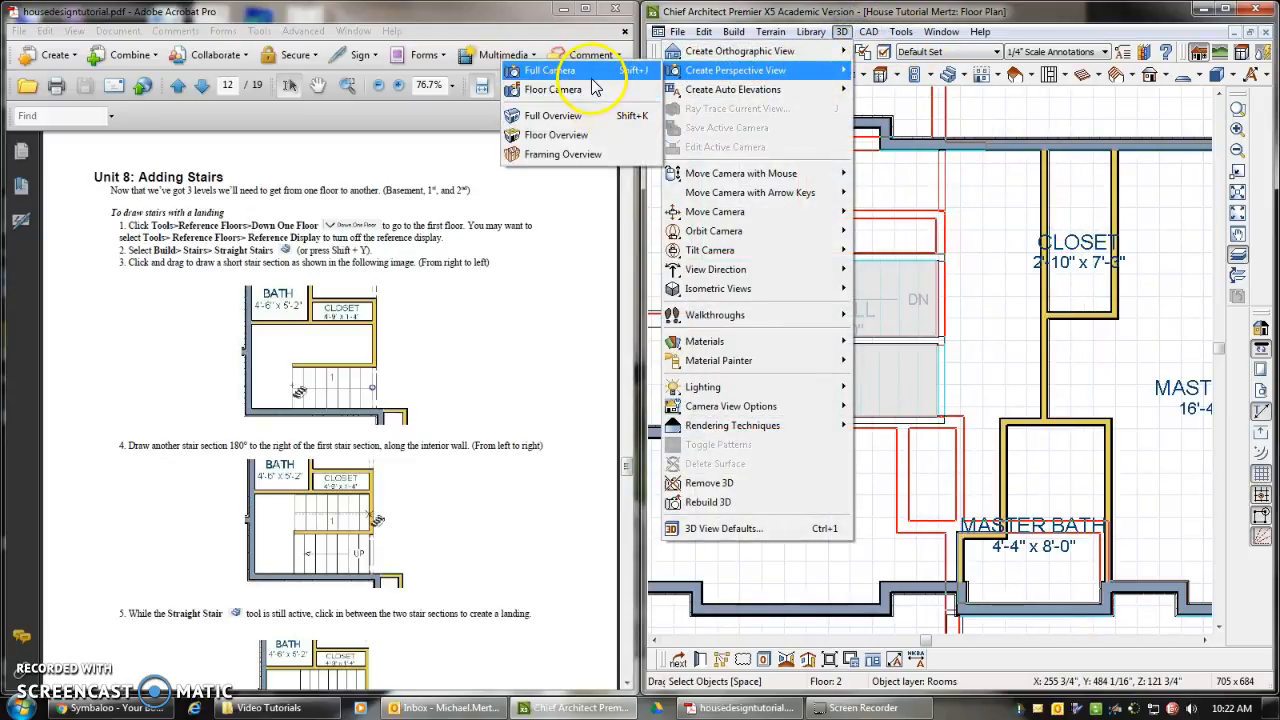
pyautogui.click(560, 71)
pyautogui.click(1002, 193)
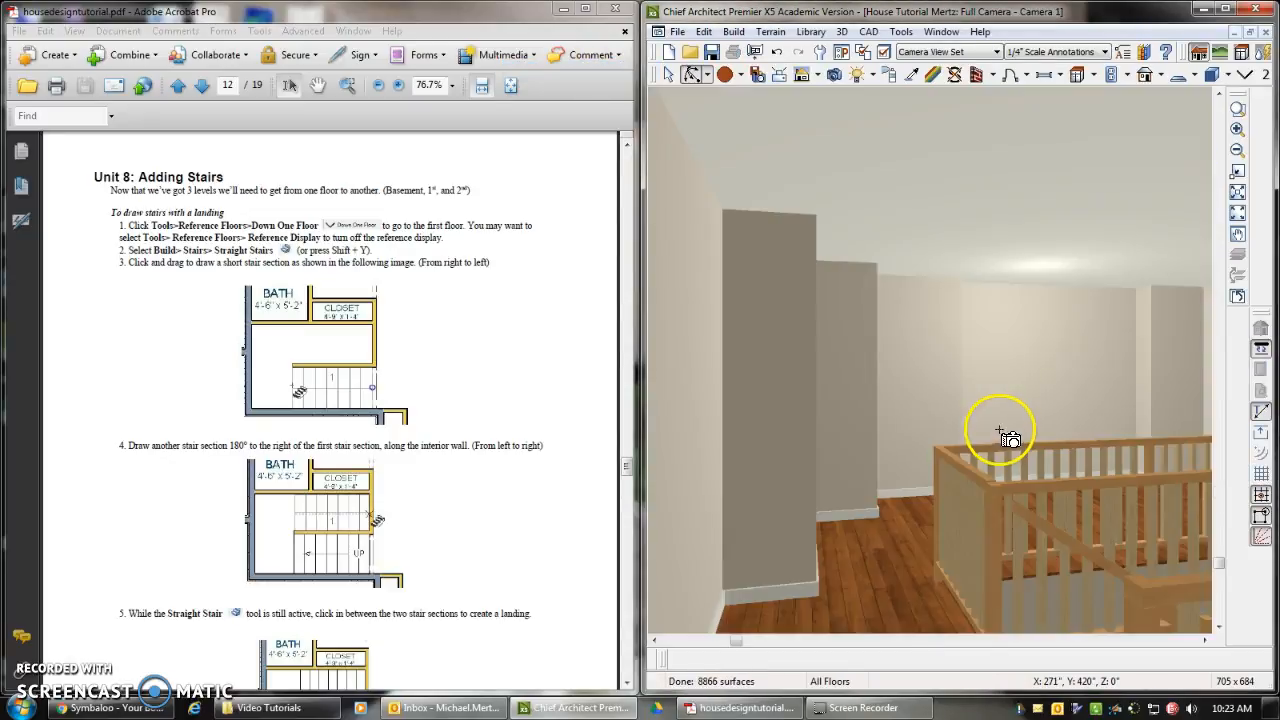
pyautogui.moveTo(997, 432); pyautogui.dragTo(1133, 531, button='middle')
pyautogui.moveTo(1109, 493); pyautogui.dragTo(782, 391)
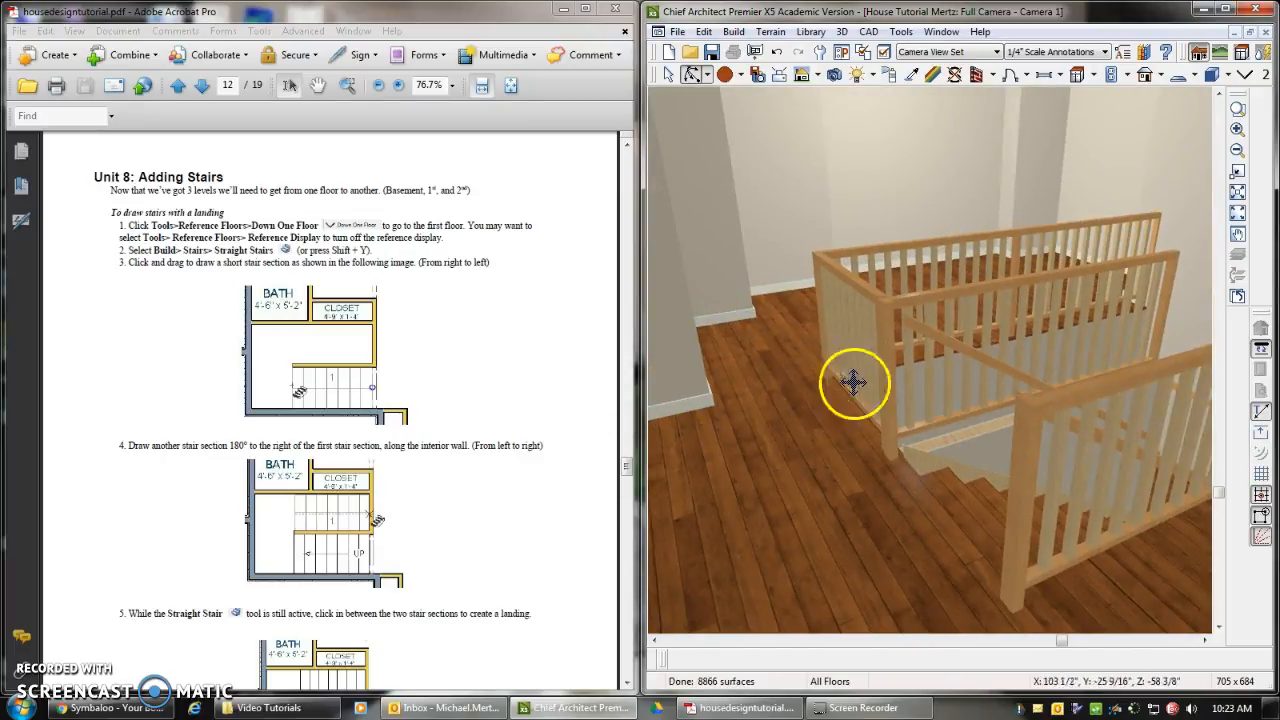
pyautogui.moveTo(998, 474); pyautogui.dragTo(1048, 482)
pyautogui.moveTo(740, 358); pyautogui.dragTo(692, 325)
pyautogui.moveTo(786, 344); pyautogui.dragTo(621, 276)
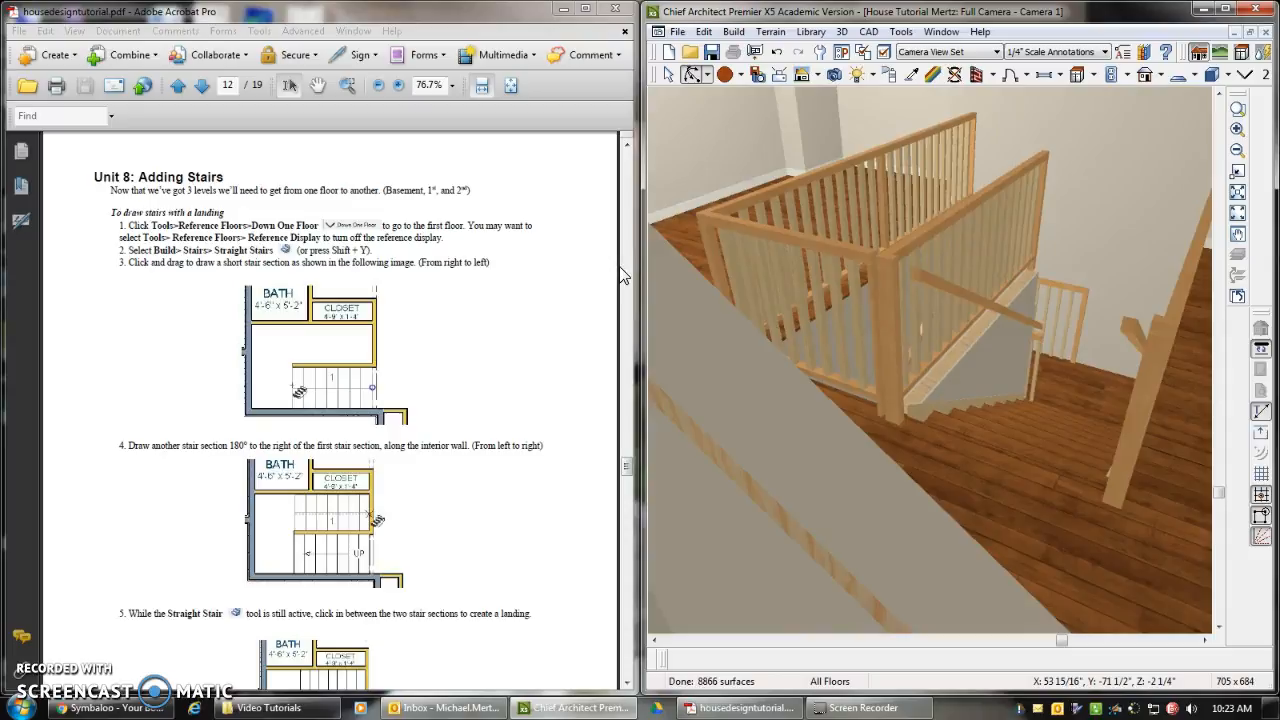
pyautogui.click(1246, 42)
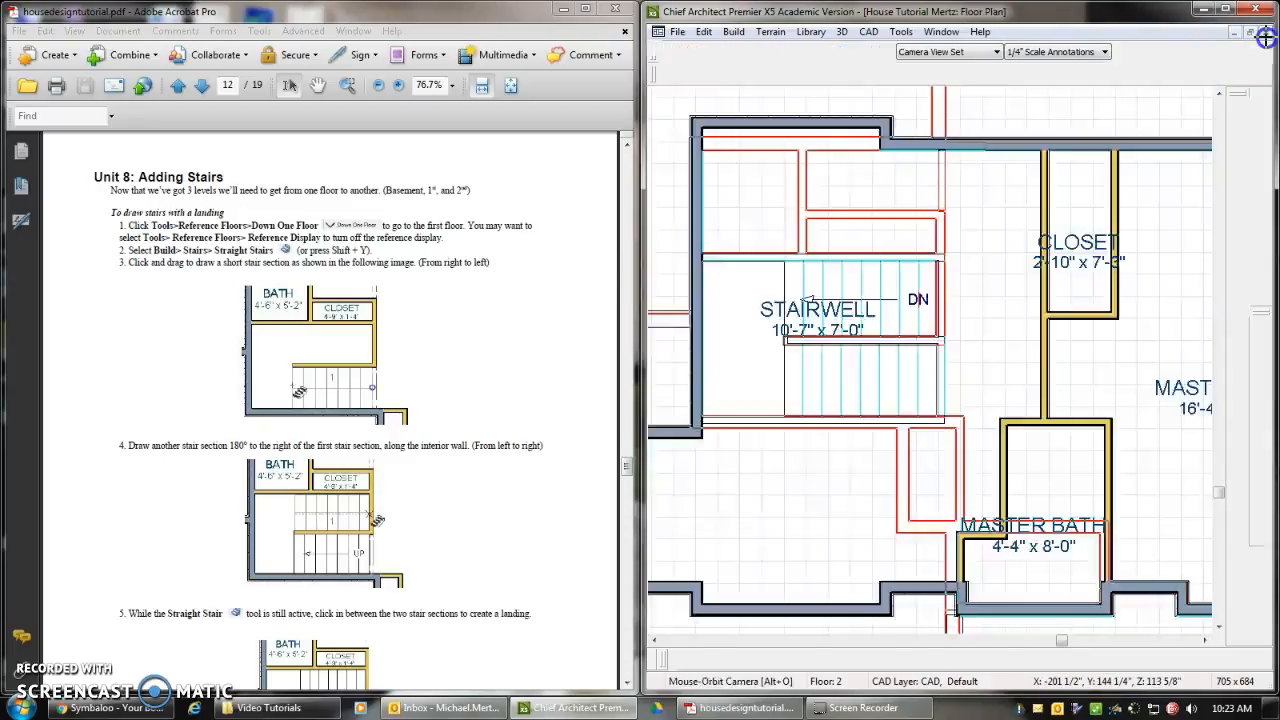
# - Switch to the PDF tutorial in Adobe Acrobat and find the instructions for stairwells and basement stairs with a landing
pyautogui.click(466, 343)
pyautogui.scroll(-3, 478, 383)
pyautogui.scroll(-12, 480, 383)
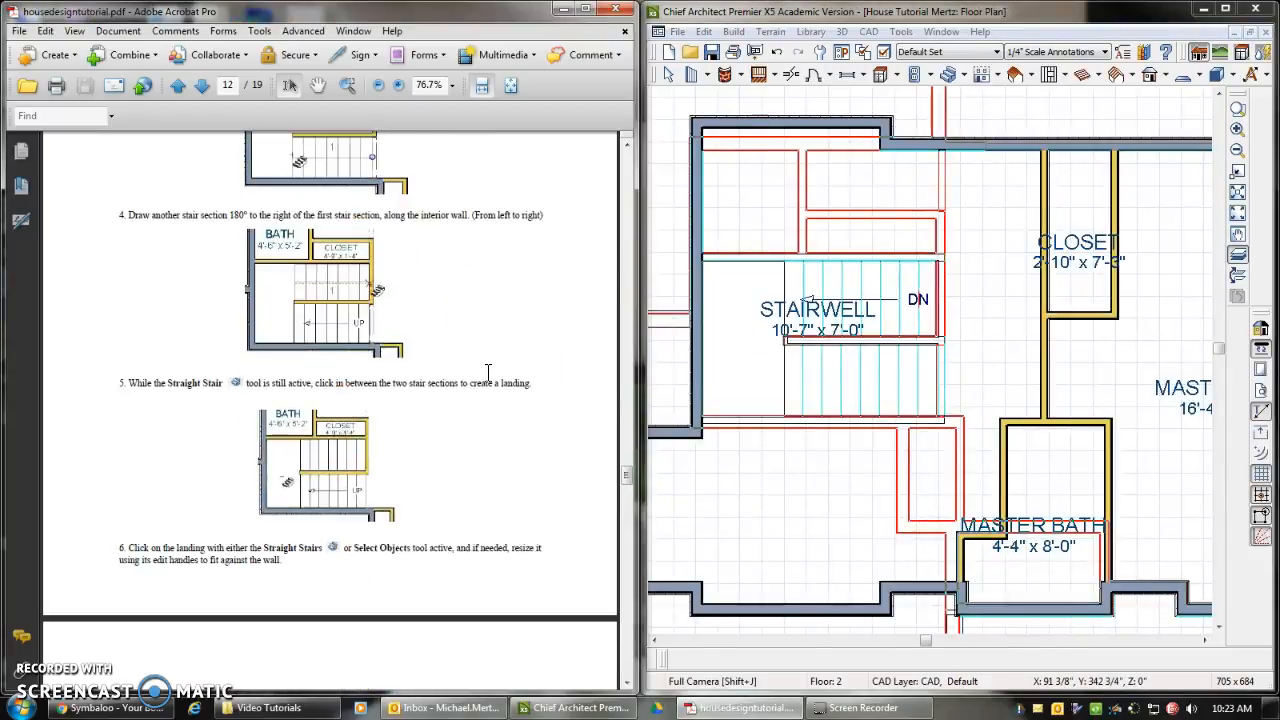
pyautogui.scroll(-1, 475, 388)
pyautogui.click(458, 393)
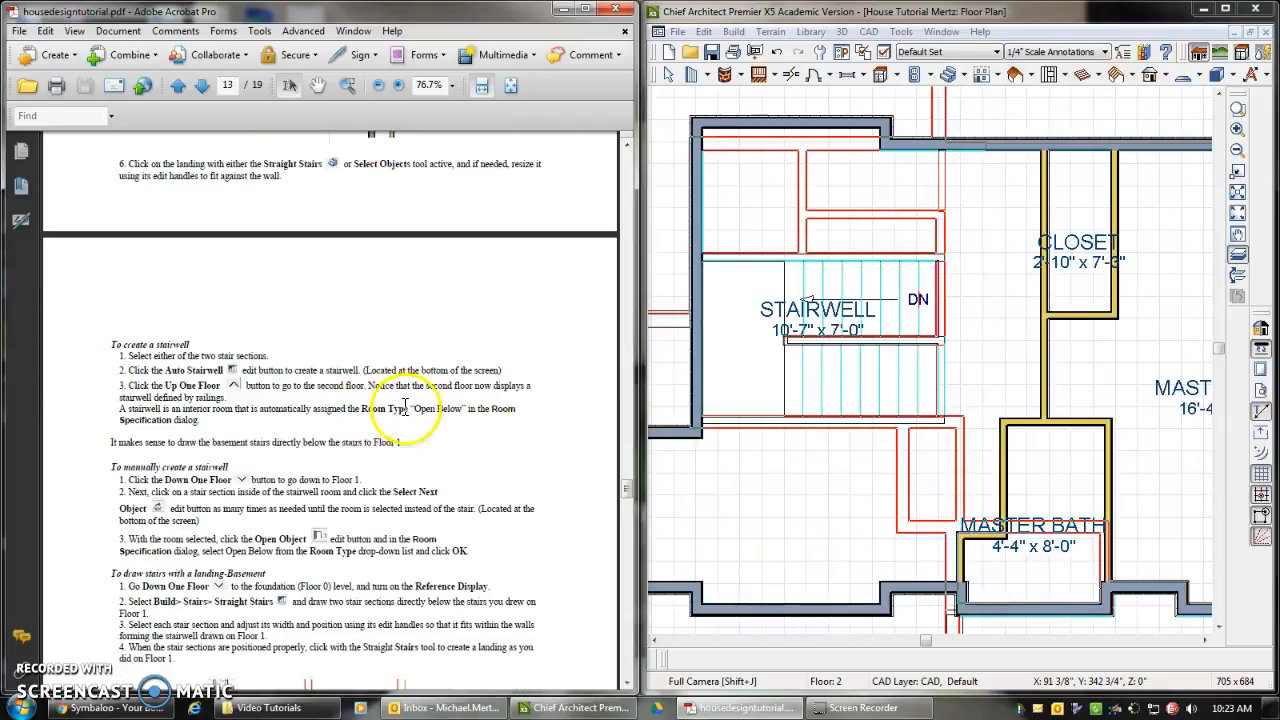
# - Return to Chief Architect, go down to Floor 0, and draw two opposing straight stair sections directly below the Floor 1 stairs
pyautogui.click(912, 257)
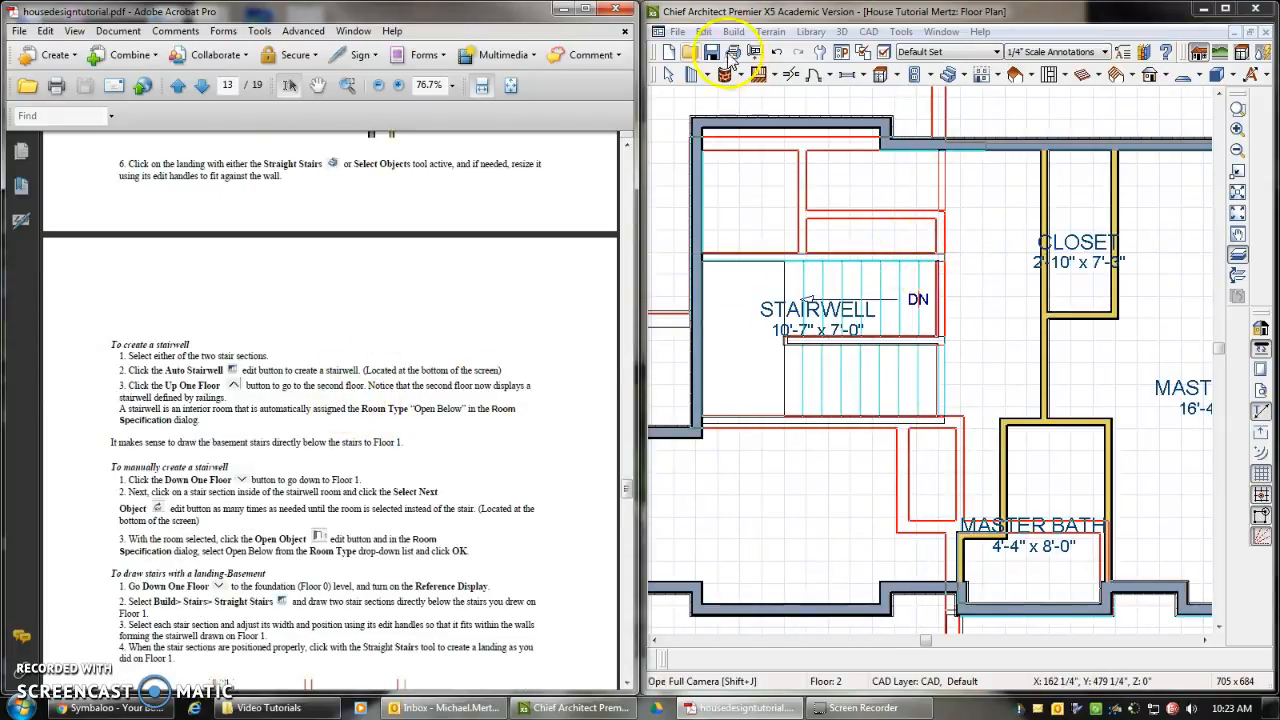
pyautogui.click(669, 74)
pyautogui.click(1008, 246)
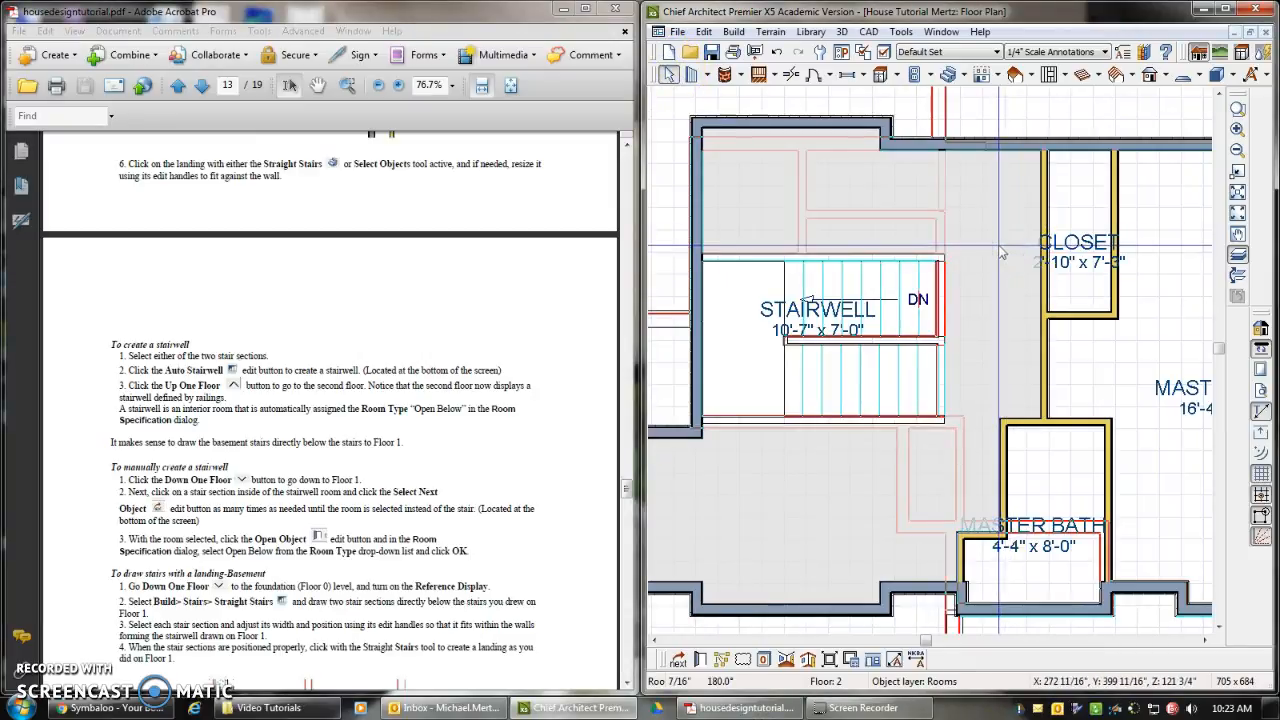
pyautogui.press('pagedown')
pyautogui.press('pagedown')
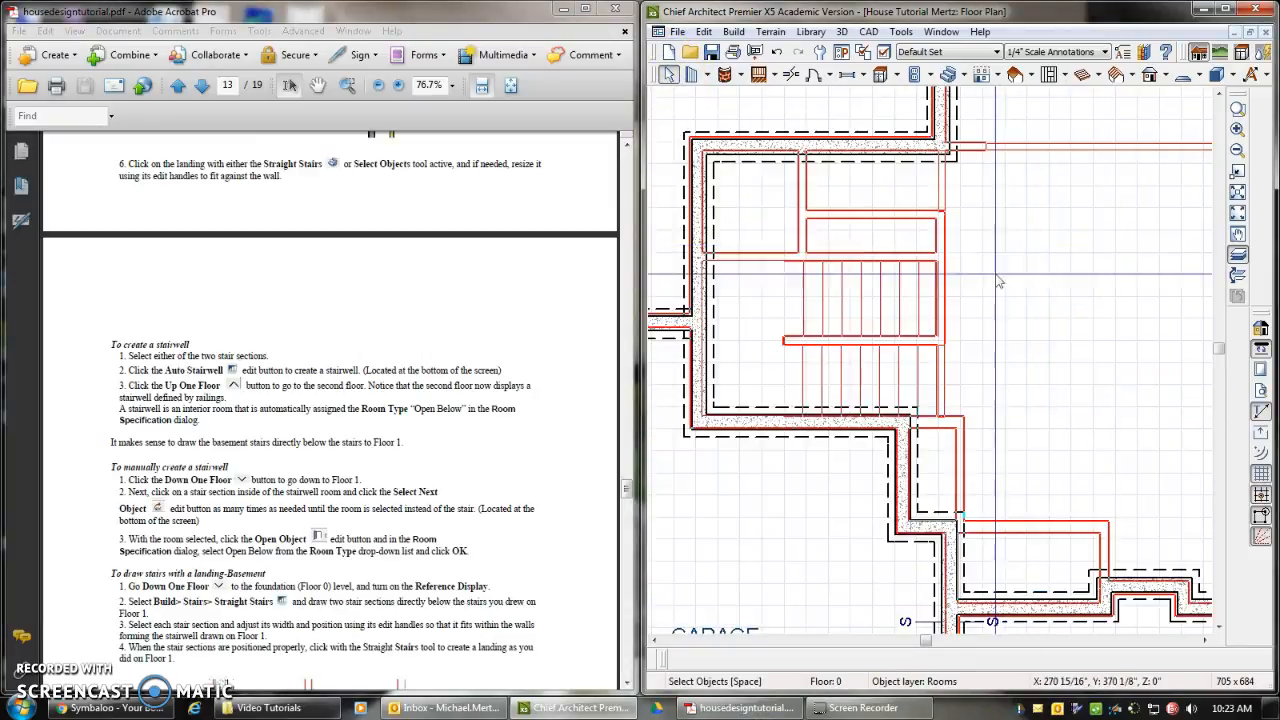
pyautogui.click(950, 76)
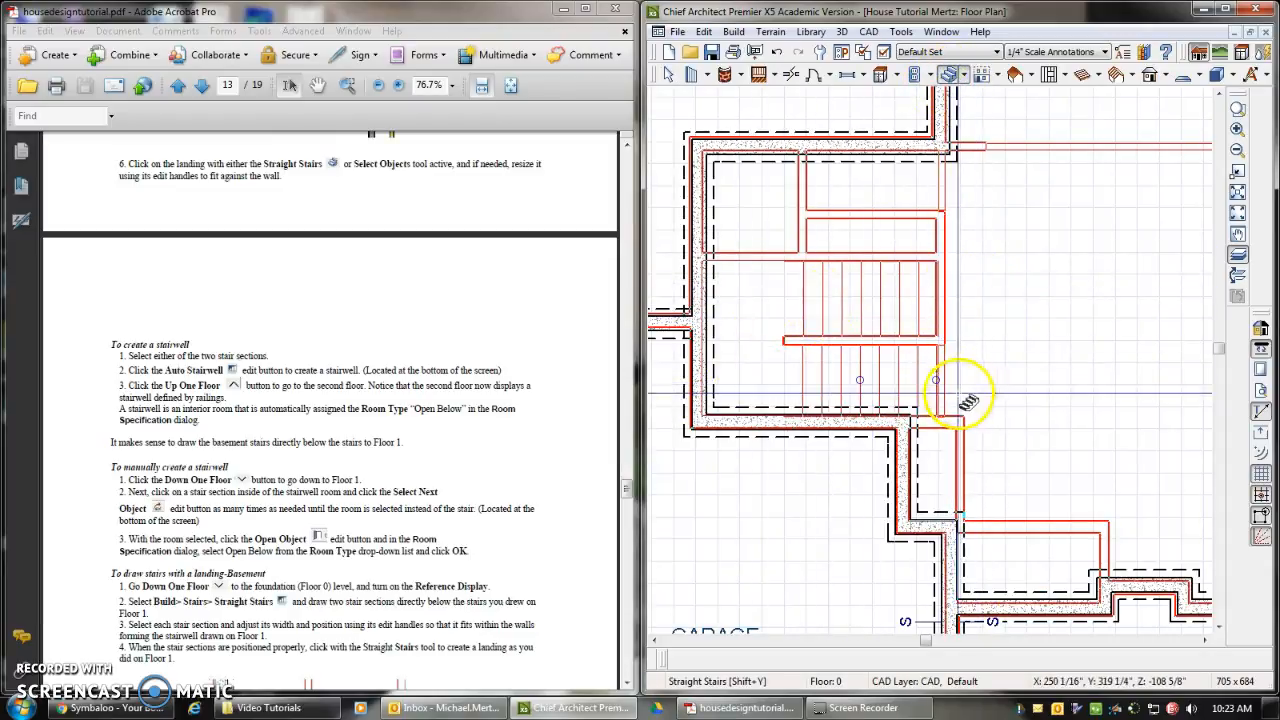
pyautogui.moveTo(943, 379); pyautogui.dragTo(784, 380)
pyautogui.moveTo(784, 300); pyautogui.dragTo(936, 300)
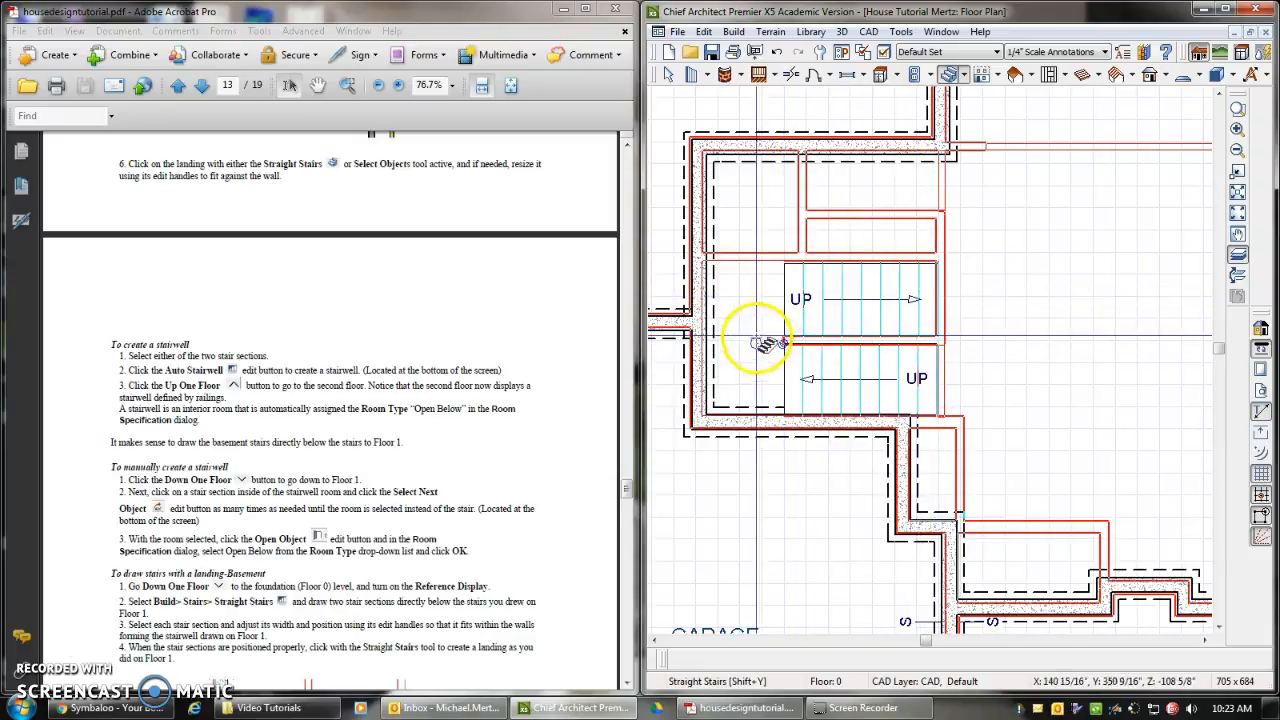
# - Add a landing between the basement stair sections and adjust the upper section to a width of 3'-3"
pyautogui.scroll(2, 614, 277)
pyautogui.click(674, 82)
pyautogui.click(951, 266)
pyautogui.moveTo(951, 266); pyautogui.dragTo(946, 256)
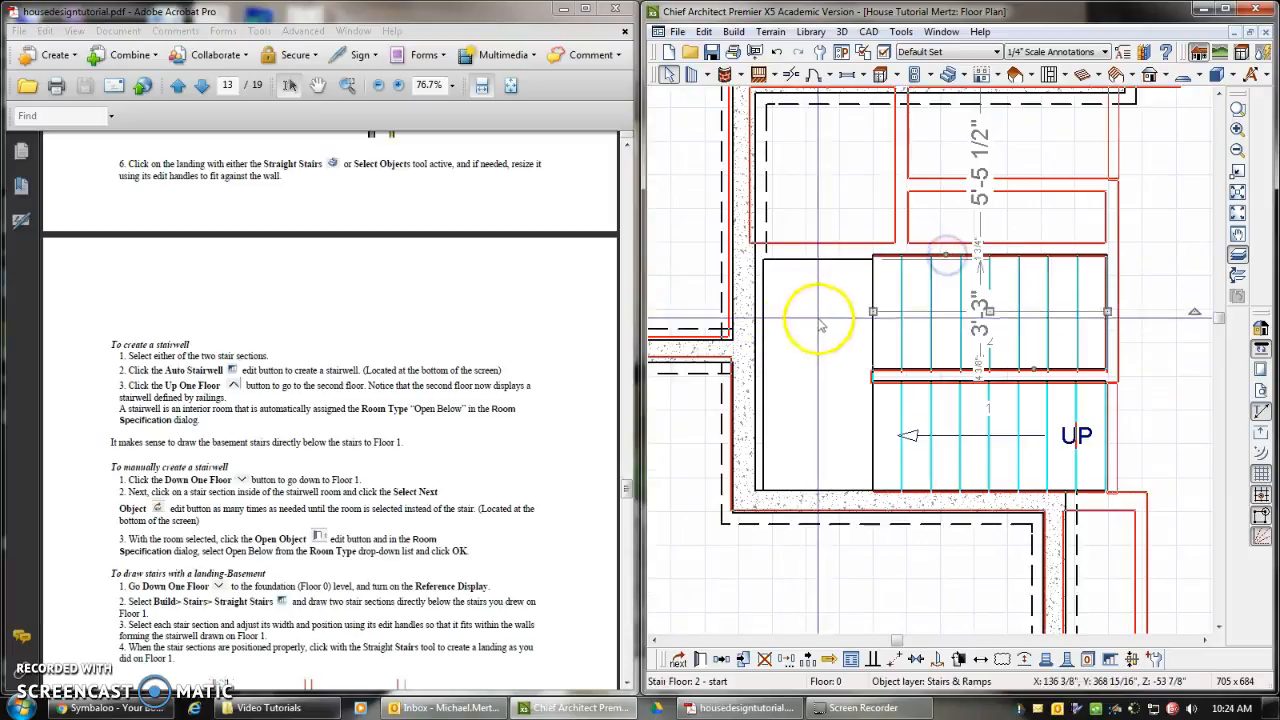
# - Resize the basement landing to 3'-8" deep so it fits against the walls, and adjust the lower stair section's edge to the reference stairs
pyautogui.click(817, 329)
pyautogui.moveTo(818, 262); pyautogui.dragTo(818, 253)
pyautogui.moveTo(764, 372); pyautogui.dragTo(740, 428)
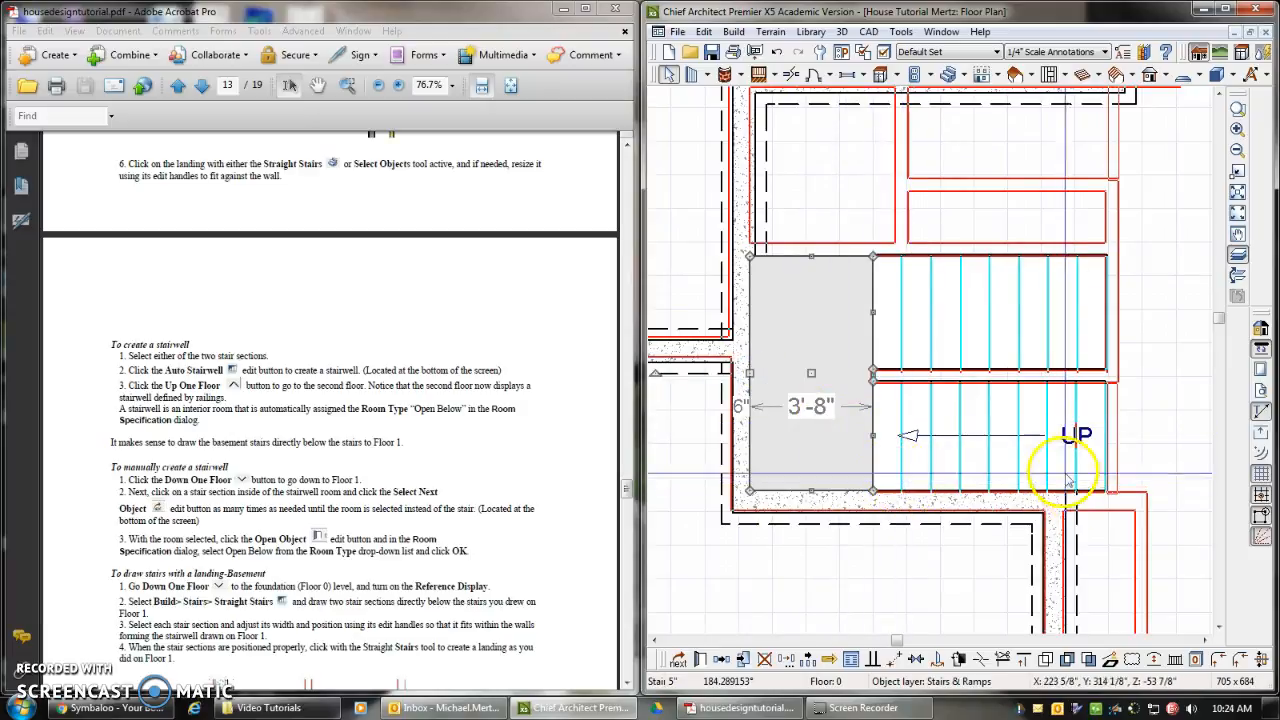
pyautogui.click(934, 400)
pyautogui.moveTo(934, 392); pyautogui.dragTo(946, 390)
pyautogui.click(1165, 391)
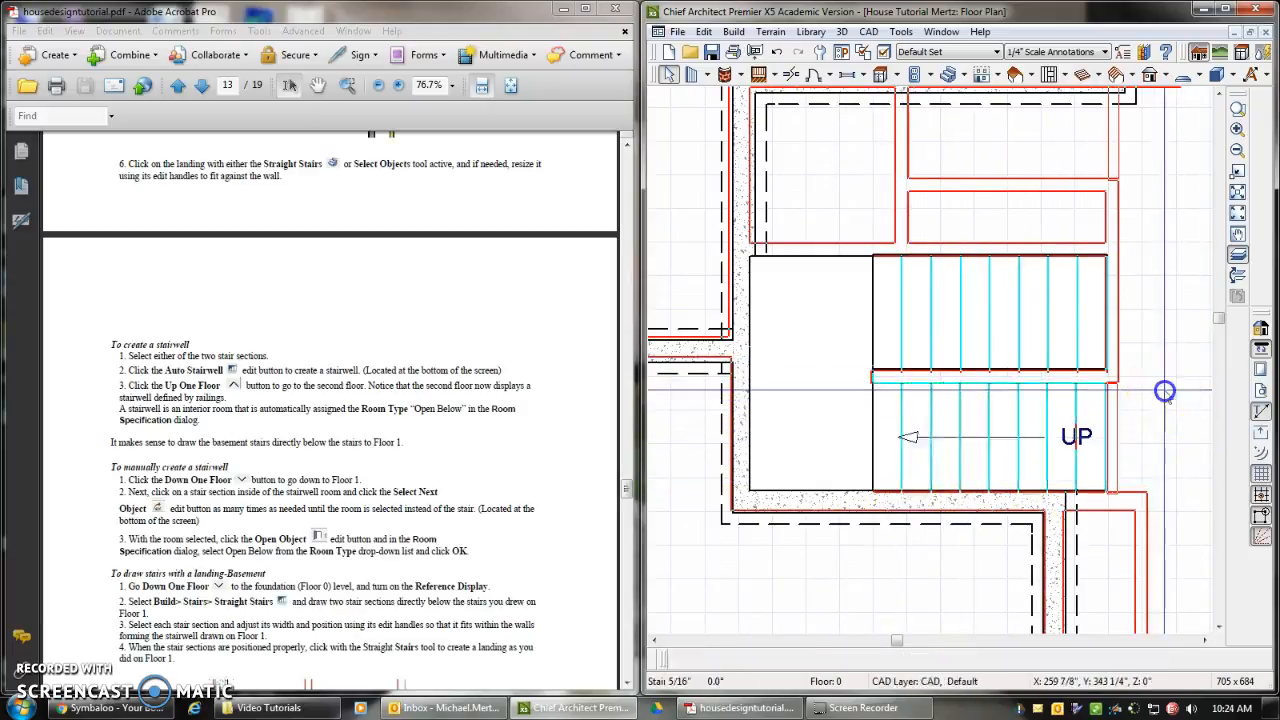
# - Return to Floor 1 and bring up the Unit 9 instructions on placing doors and windows in the Adobe Acrobat PDF tutorial
pyautogui.click(943, 349)
pyautogui.click(946, 446)
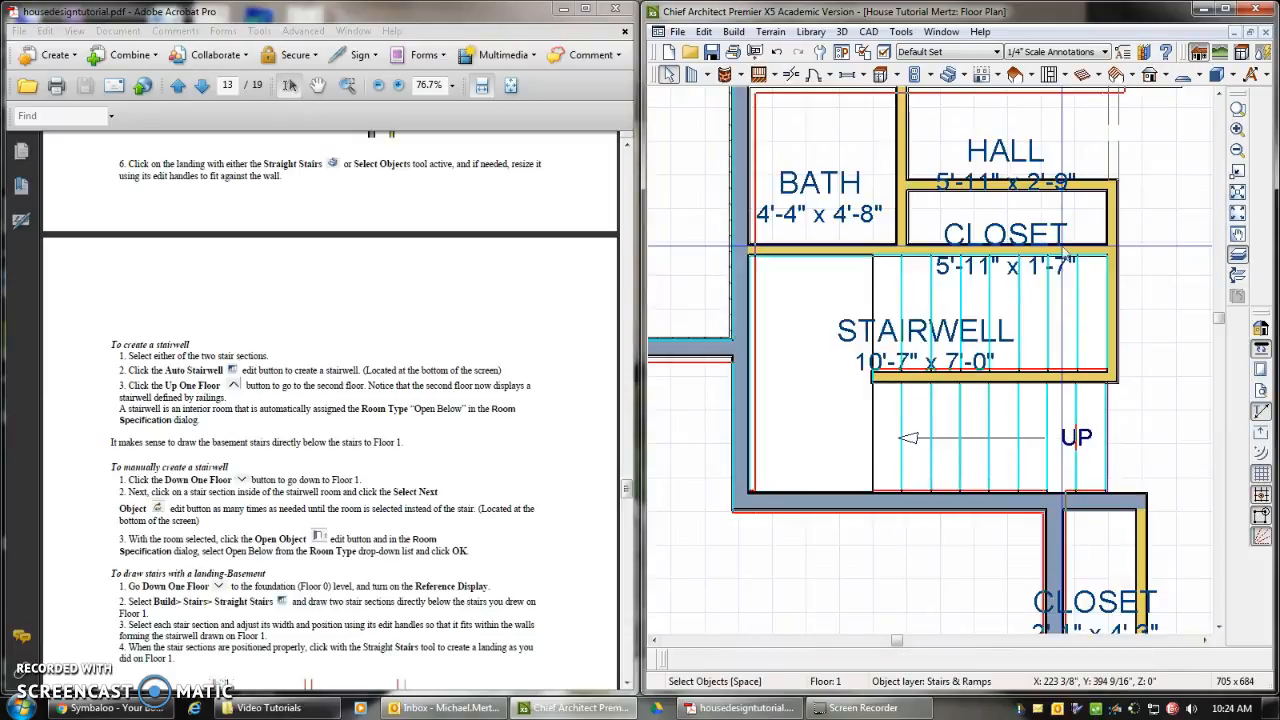
pyautogui.click(1205, 642)
pyautogui.scroll(-4, 1011, 448)
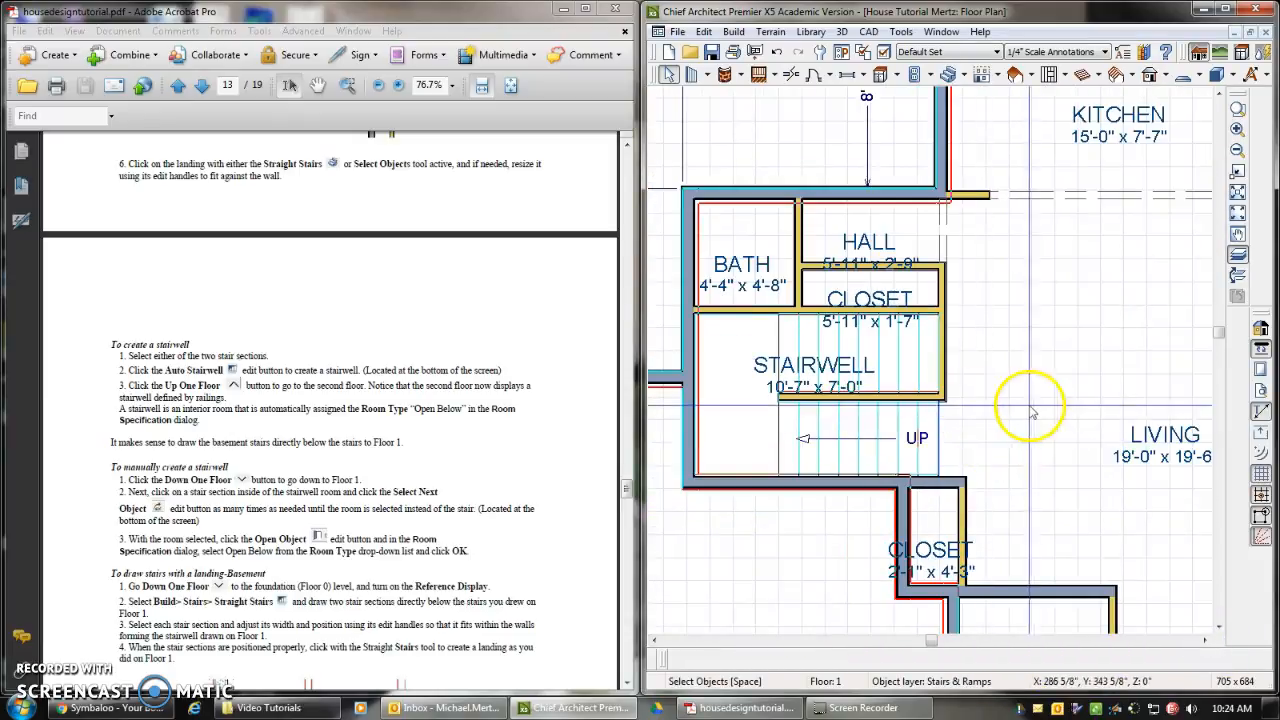
pyautogui.click(411, 443)
pyautogui.scroll(-6, 440, 450)
pyautogui.scroll(-6, 445, 453)
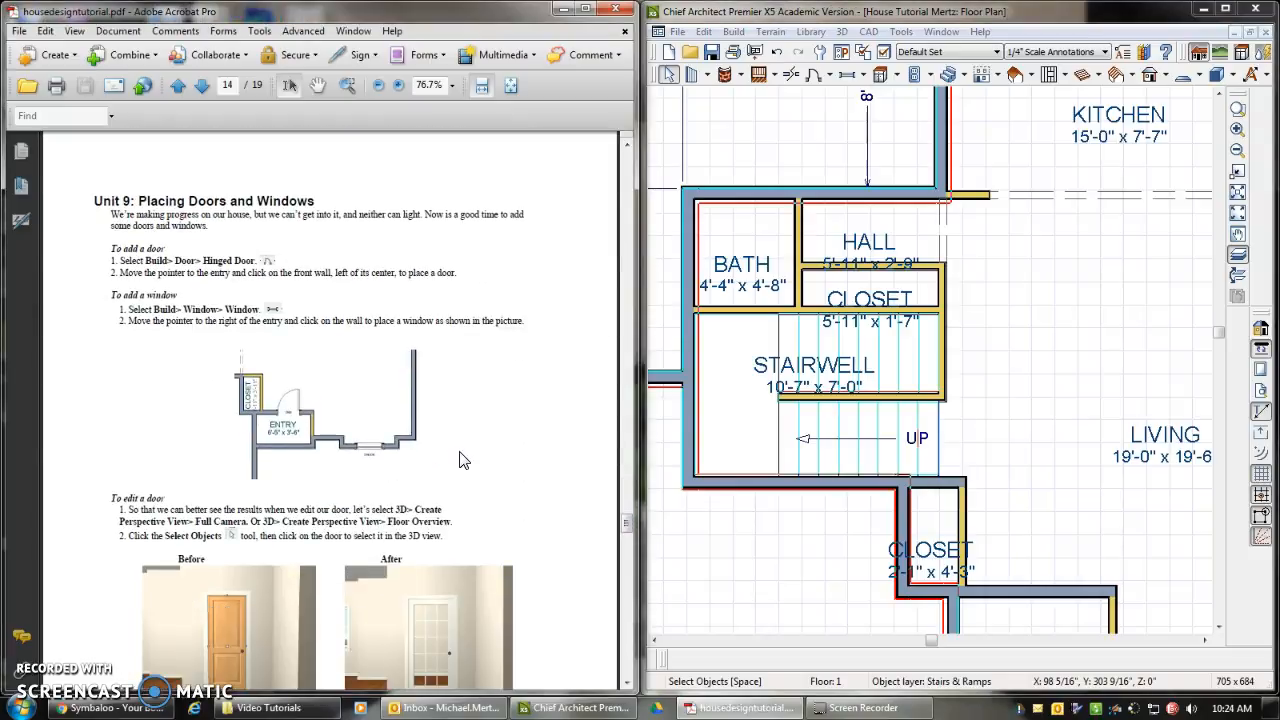
pyautogui.scroll(-1, 474, 445)
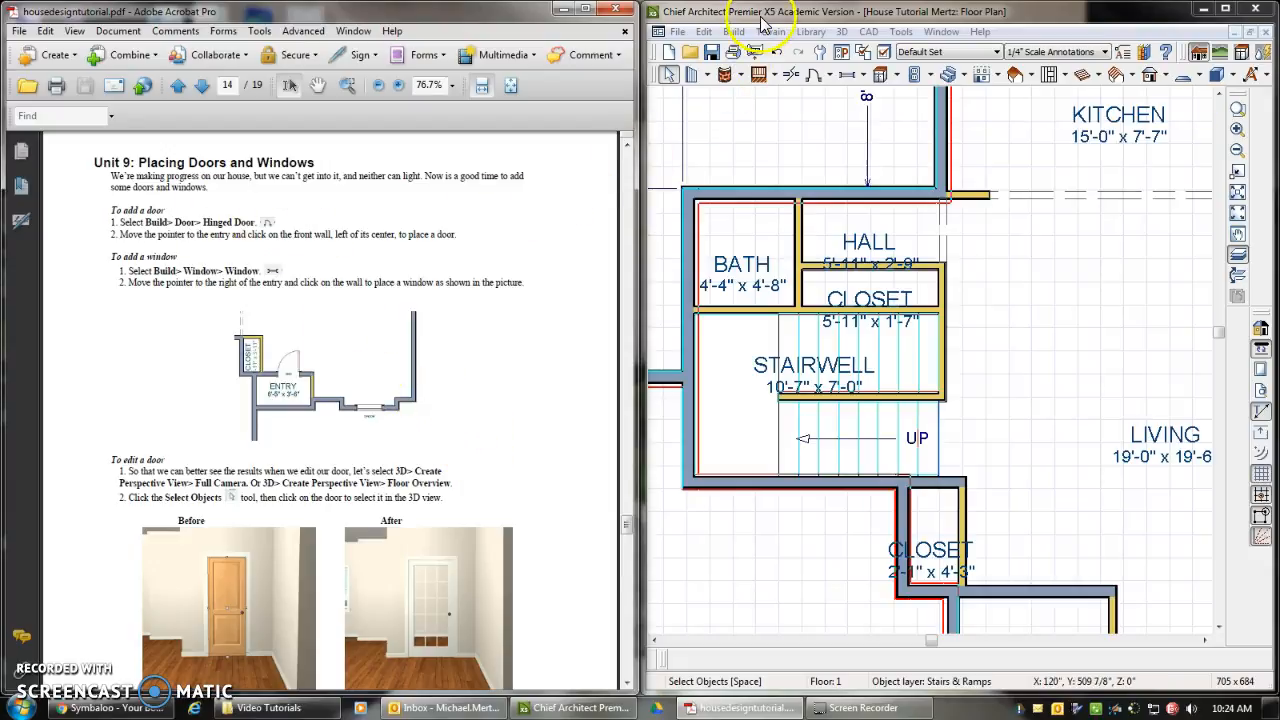
# - Switch back to Chief Architect and place a hinged door in the wall between the entry and the living room
pyautogui.click(733, 31)
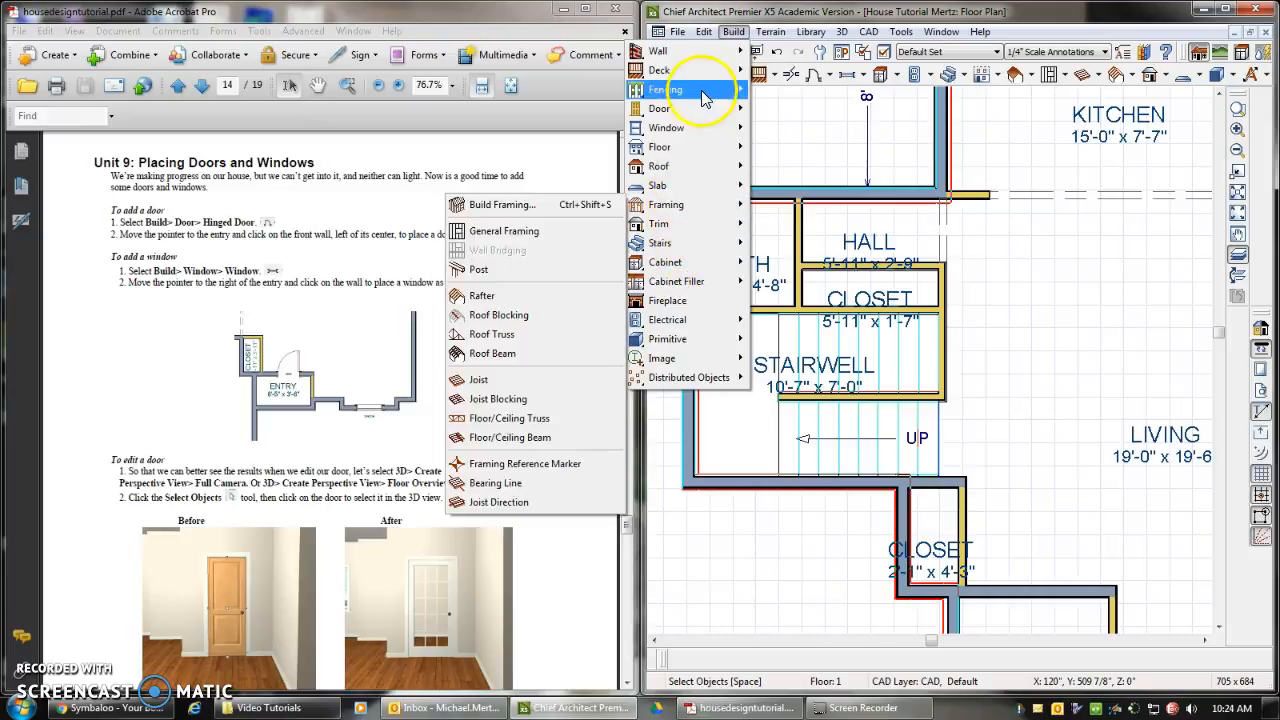
pyautogui.moveTo(700, 108)
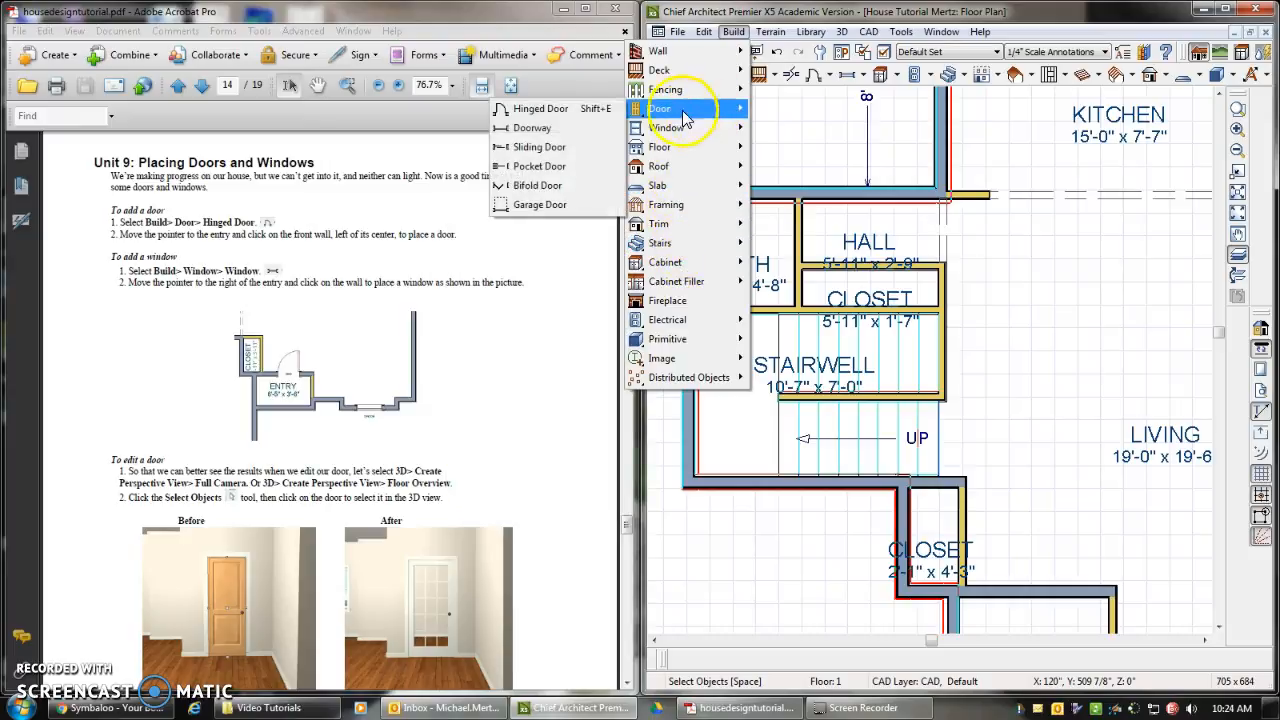
pyautogui.click(565, 109)
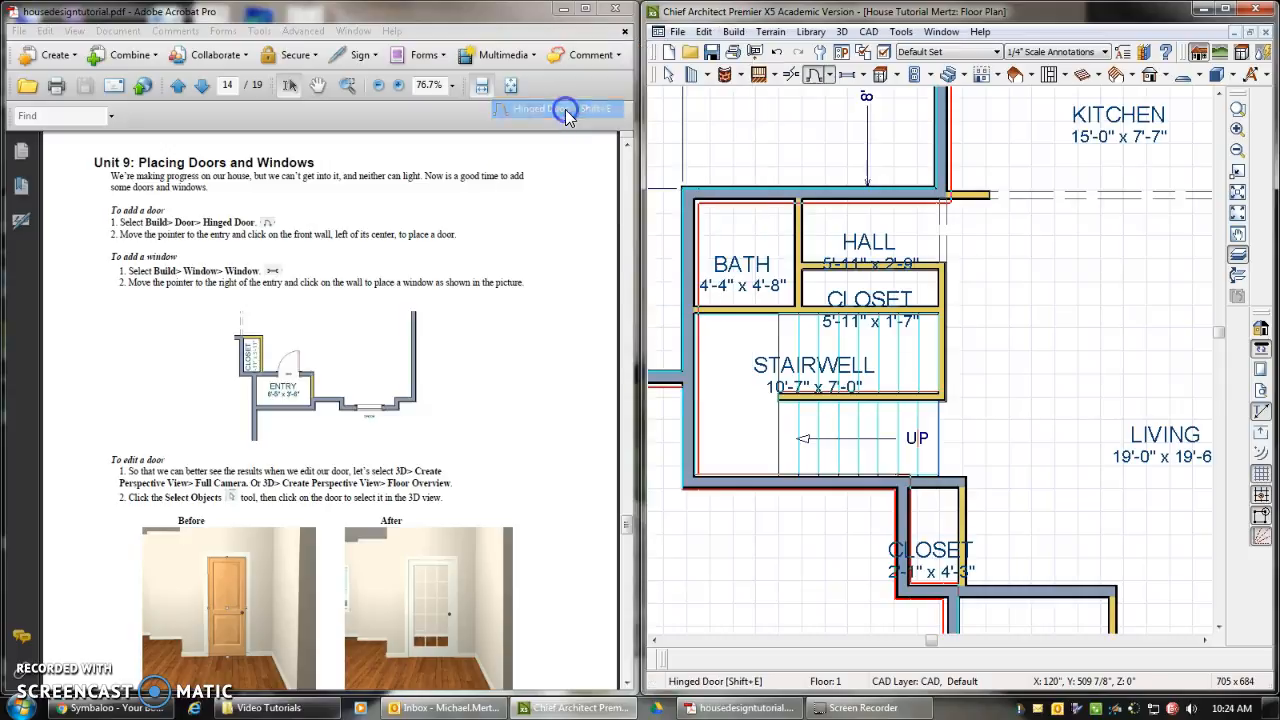
pyautogui.click(1041, 572)
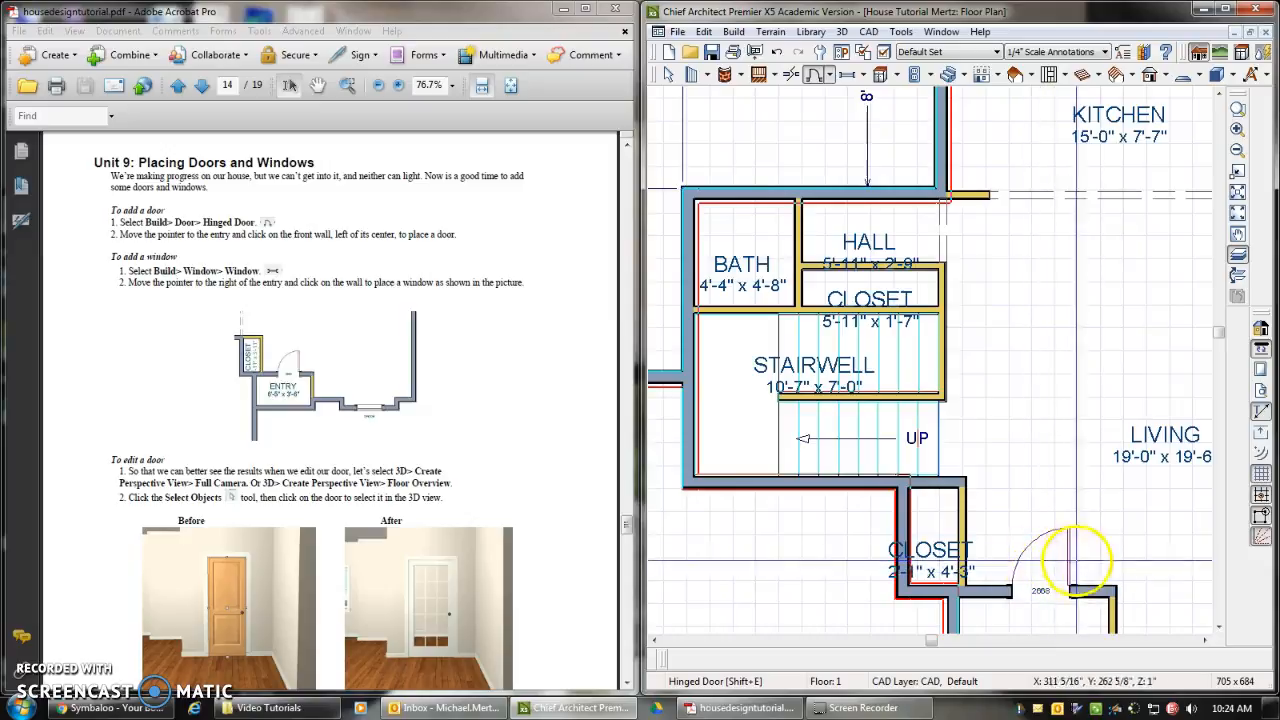
pyautogui.click(668, 77)
# - Try out changing the swing direction and hinge side of the hinged entry door
pyautogui.scroll(-3, 1151, 366)
pyautogui.click(1097, 508)
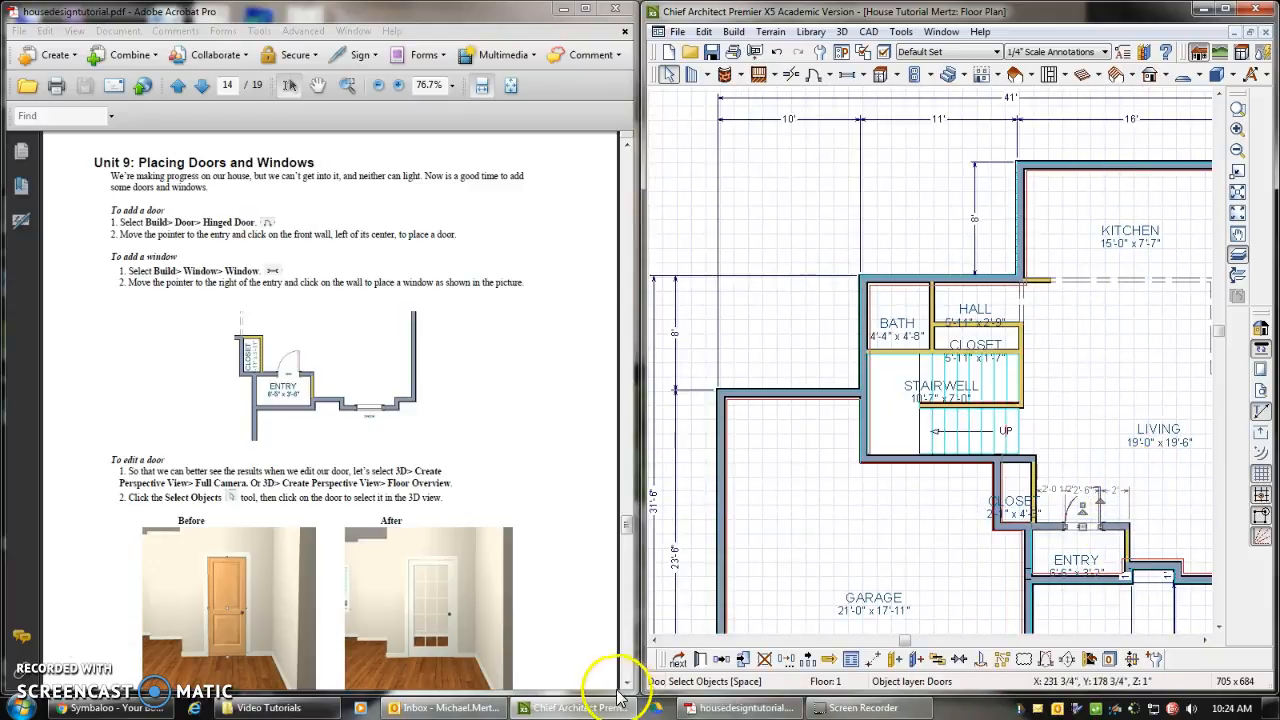
pyautogui.click(958, 660)
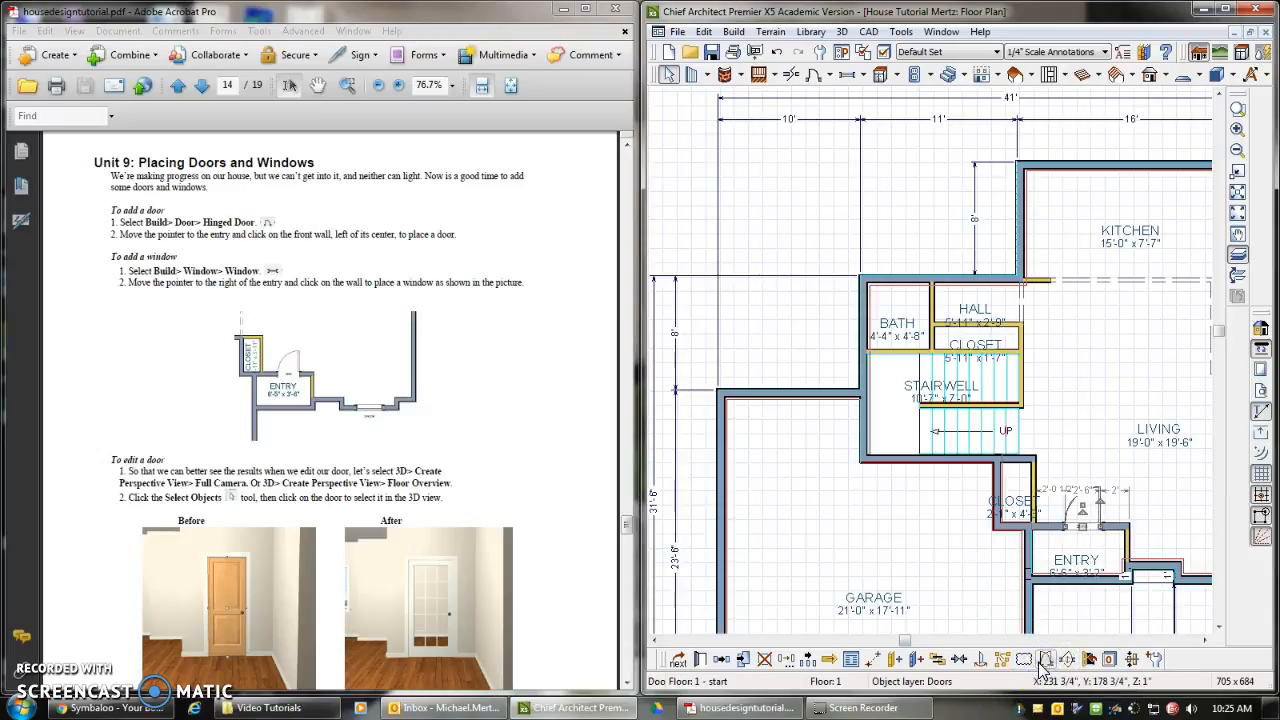
pyautogui.scroll(3, 1080, 512)
pyautogui.moveTo(1106, 479); pyautogui.dragTo(1050, 466)
pyautogui.click(1067, 659)
pyautogui.click(527, 389)
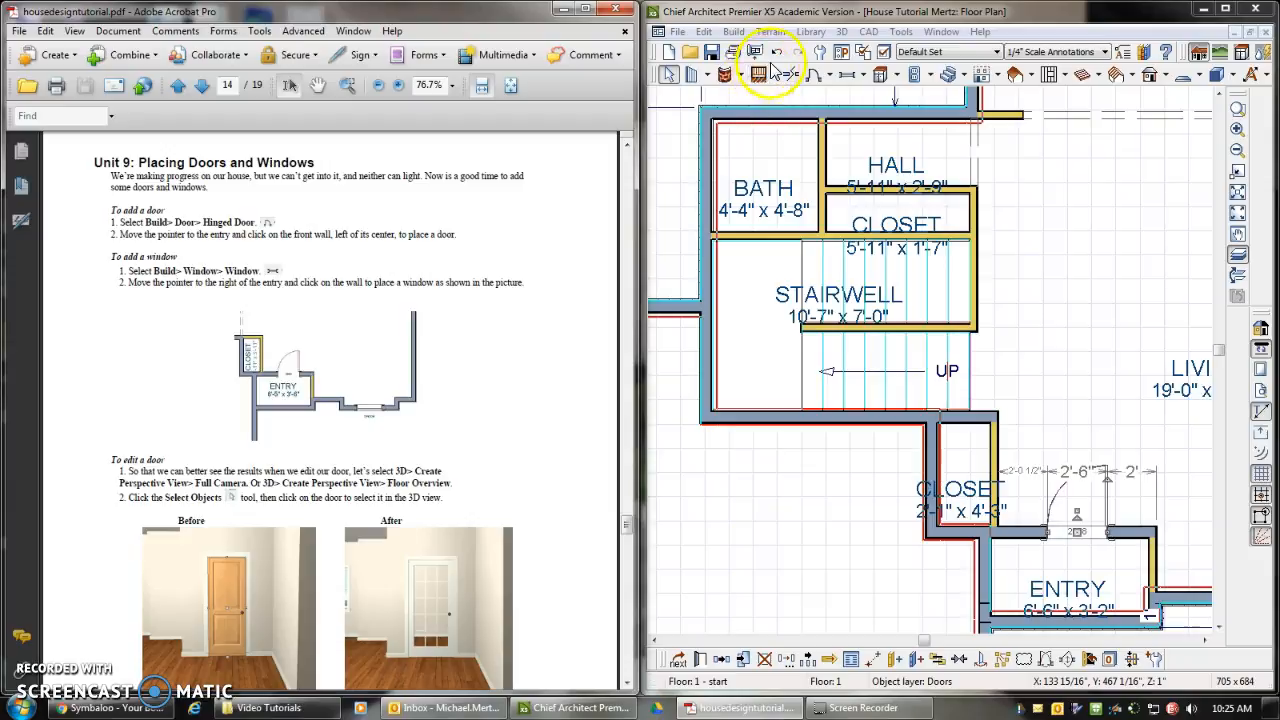
# - In Chief Architect, place a bifold door in the wall between the hall and its closet
pyautogui.click(734, 32)
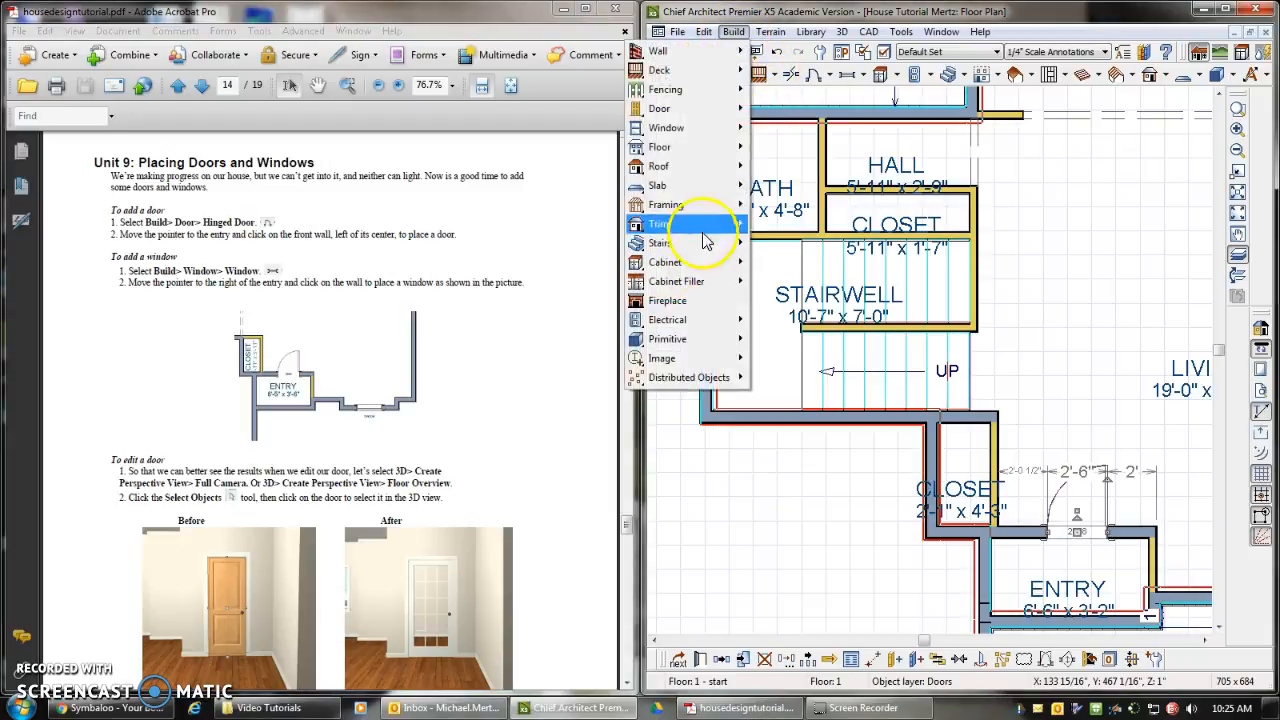
pyautogui.moveTo(725, 108)
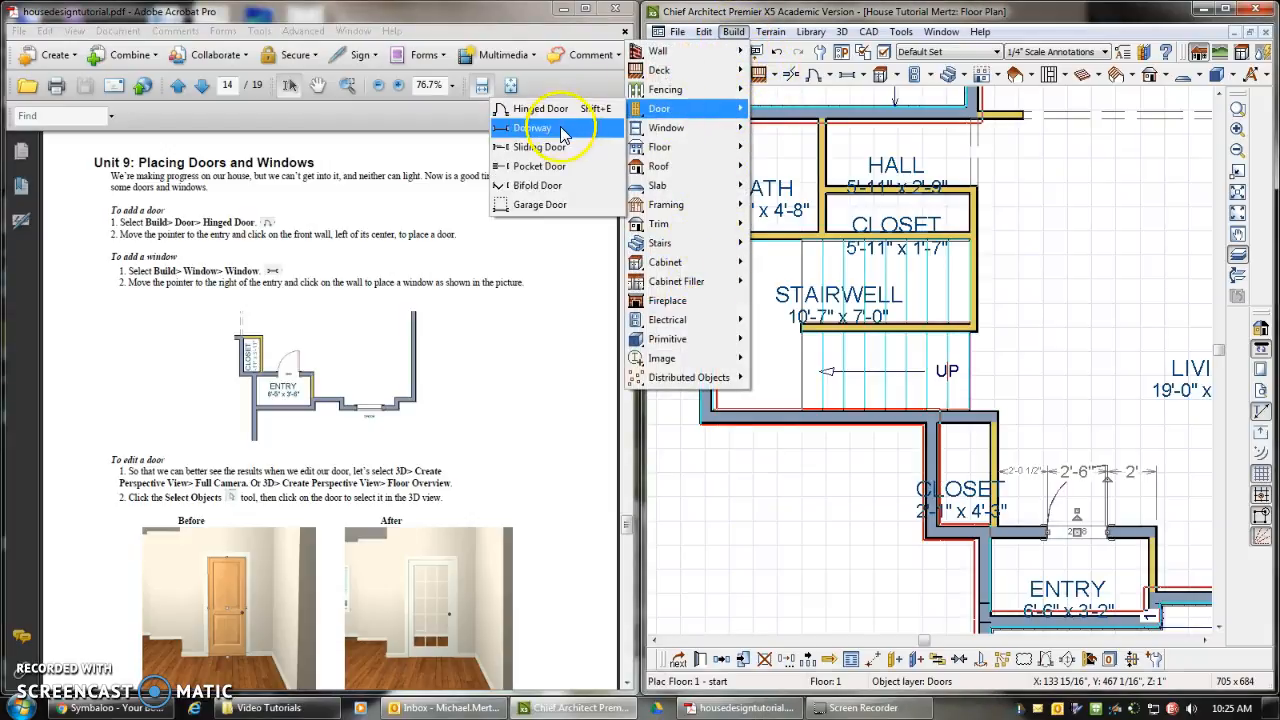
pyautogui.click(537, 190)
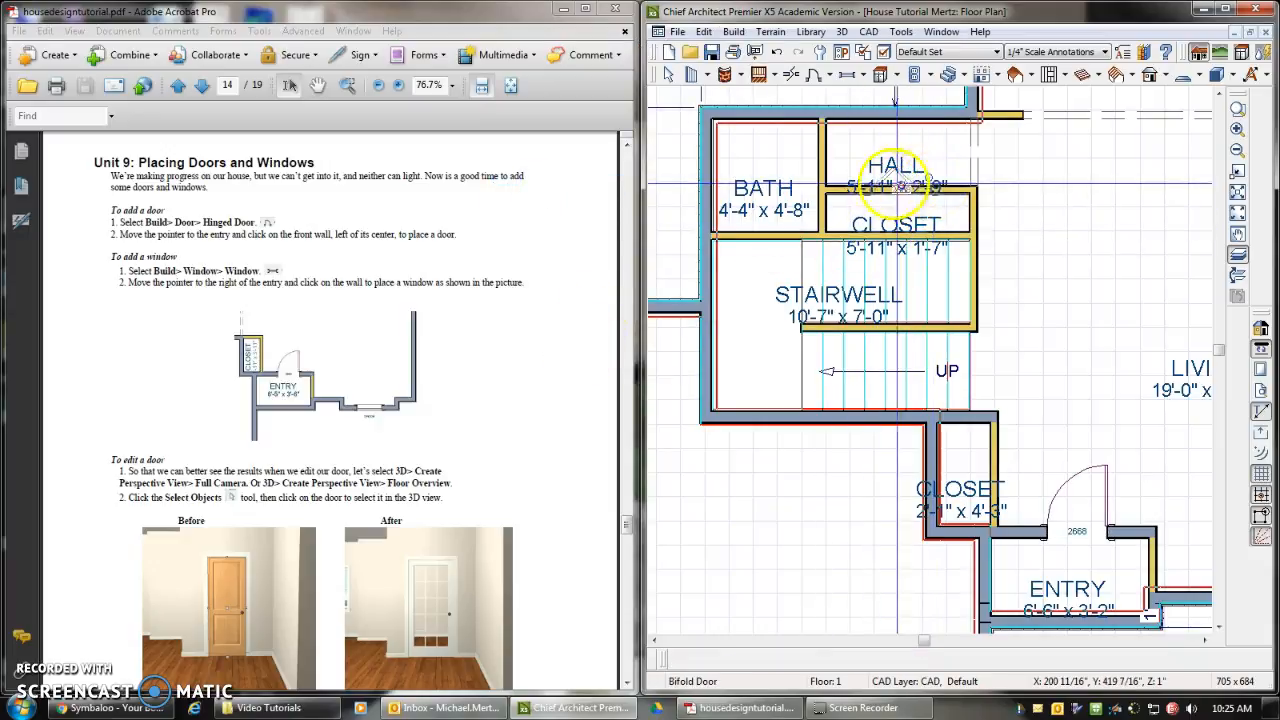
pyautogui.click(877, 183)
pyautogui.click(668, 75)
# - Widen the hall closet's bifold door to 4'-6"
pyautogui.scroll(2, 884, 189)
pyautogui.click(886, 191)
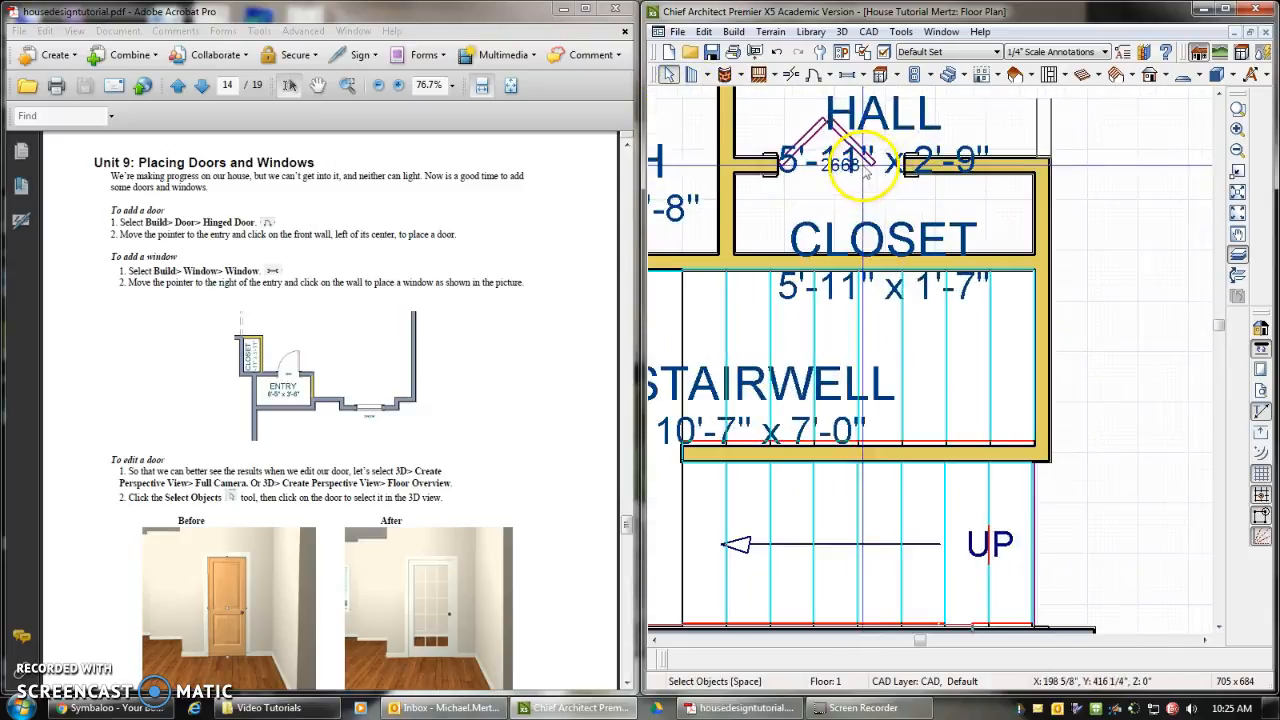
pyautogui.click(868, 168)
pyautogui.moveTo(905, 168); pyautogui.dragTo(1006, 170)
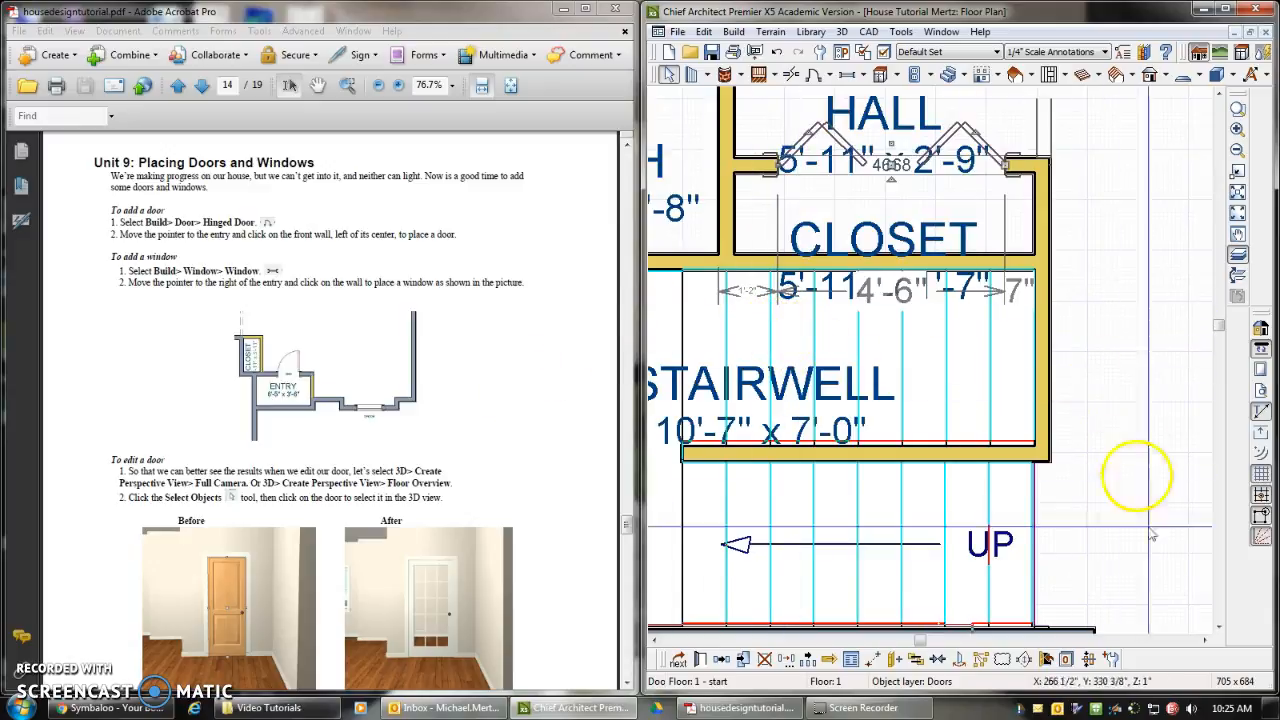
# - Create a Full Camera perspective view looking across the living room toward the hinged entry door
pyautogui.scroll(-3, 1205, 655)
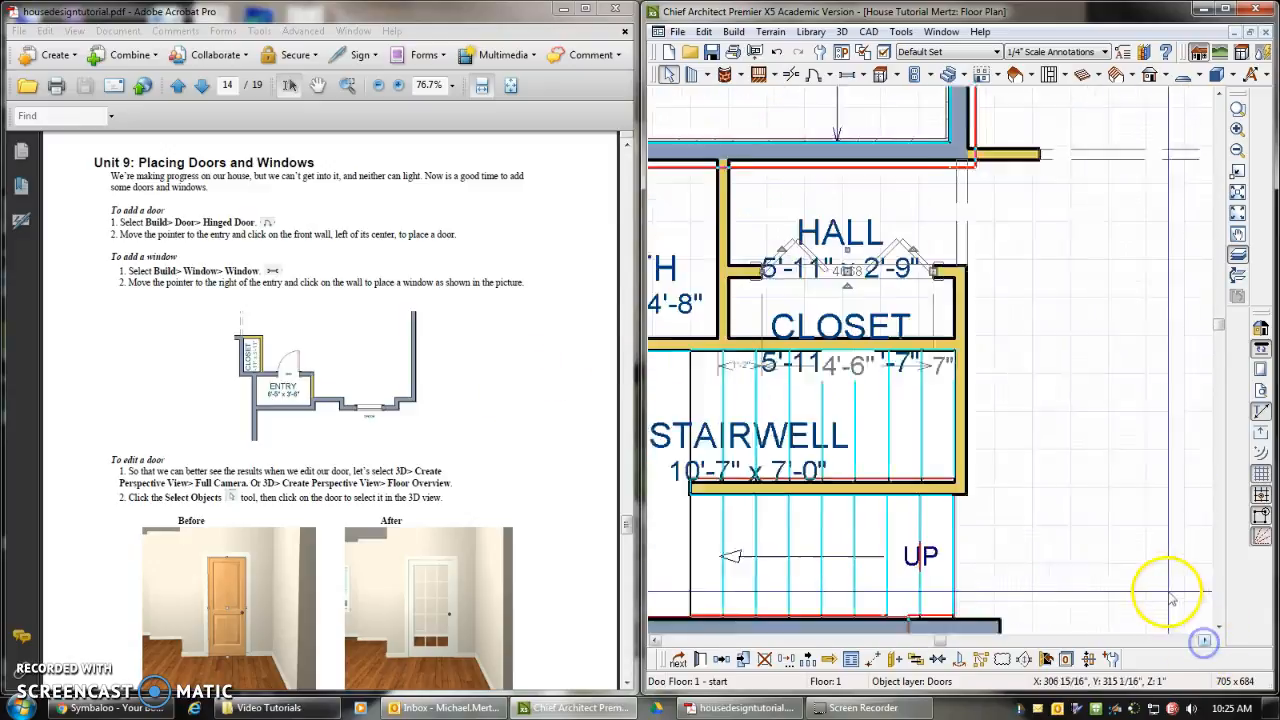
pyautogui.scroll(-2, 1205, 650)
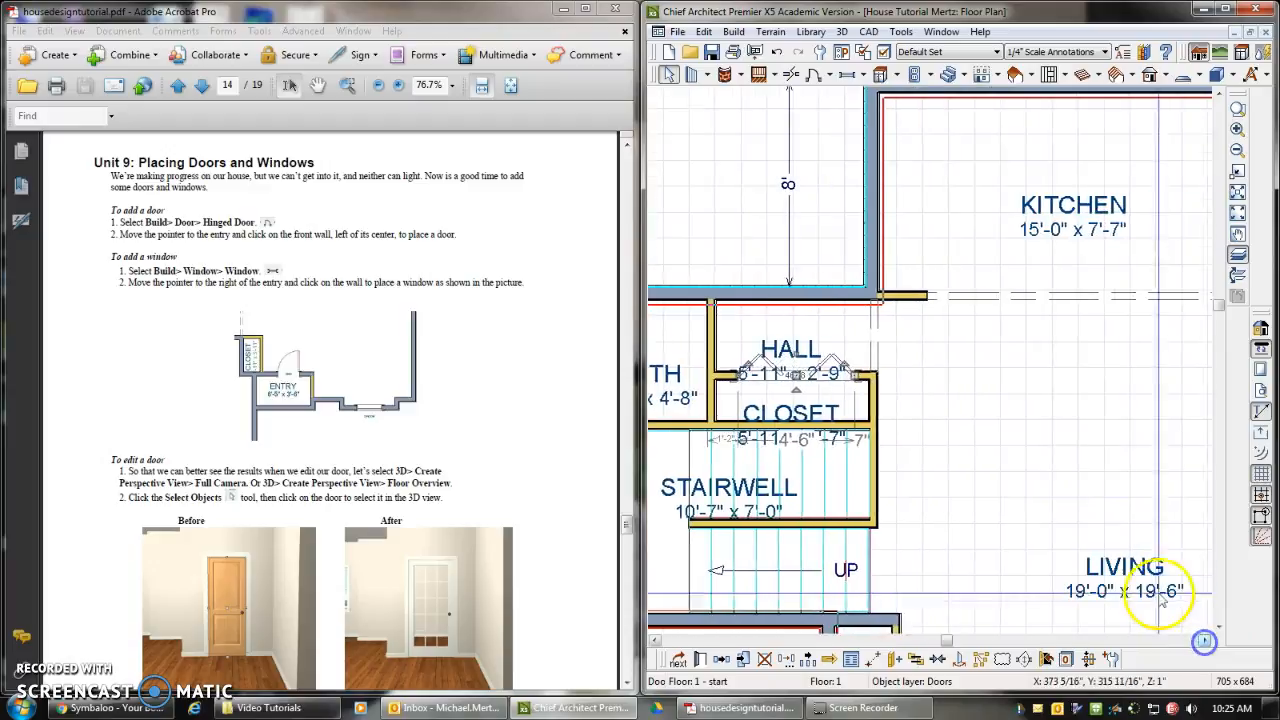
pyautogui.click(1220, 627)
pyautogui.click(1220, 627)
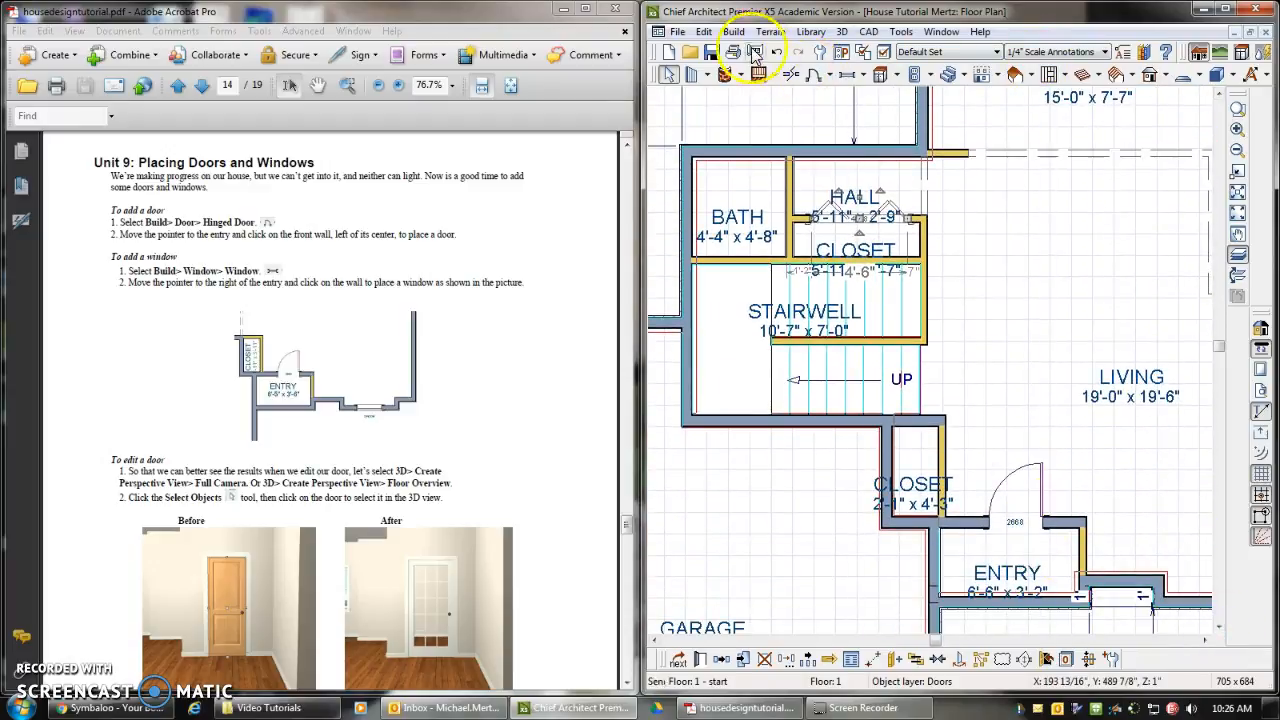
pyautogui.click(845, 31)
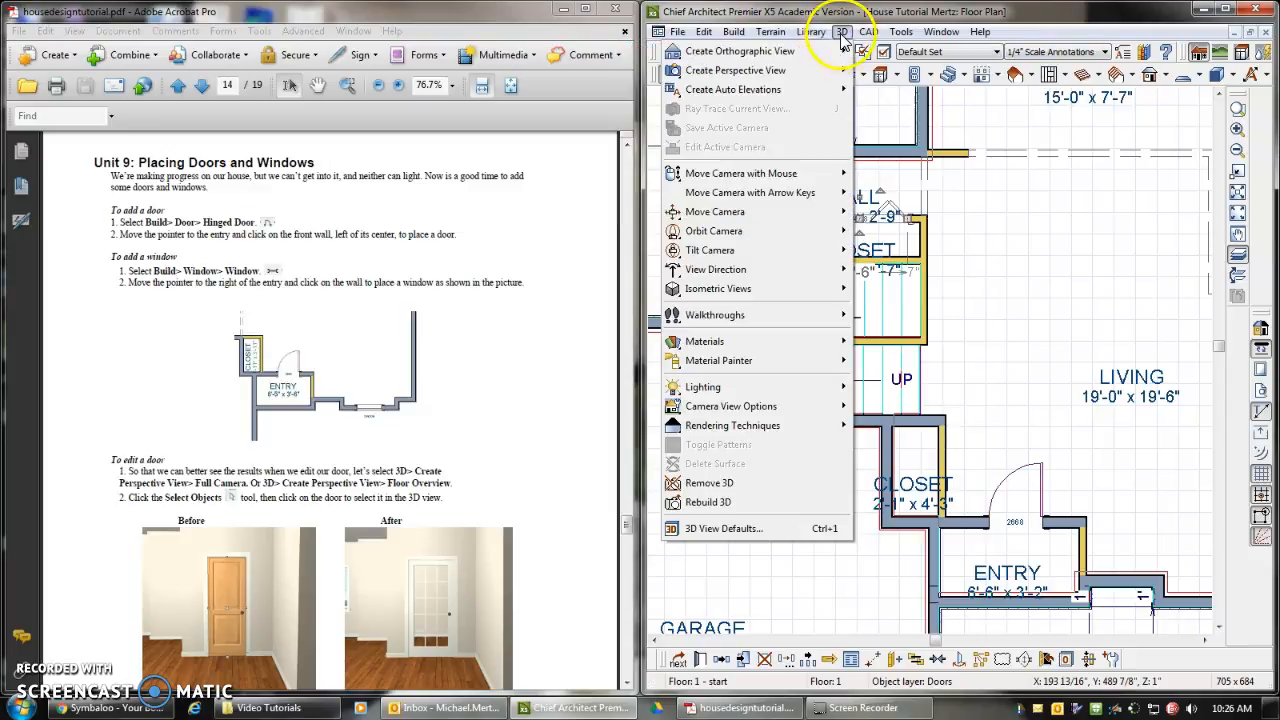
pyautogui.moveTo(800, 70)
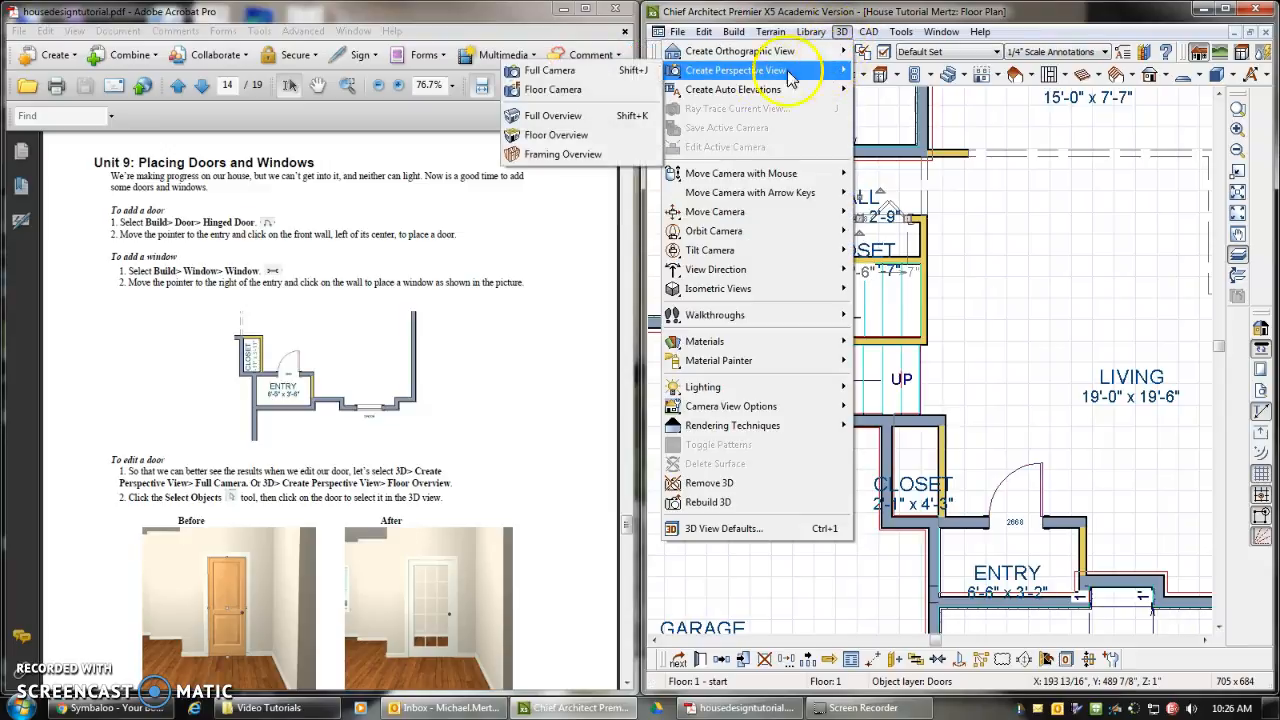
pyautogui.click(612, 93)
pyautogui.moveTo(1015, 168); pyautogui.dragTo(1021, 380)
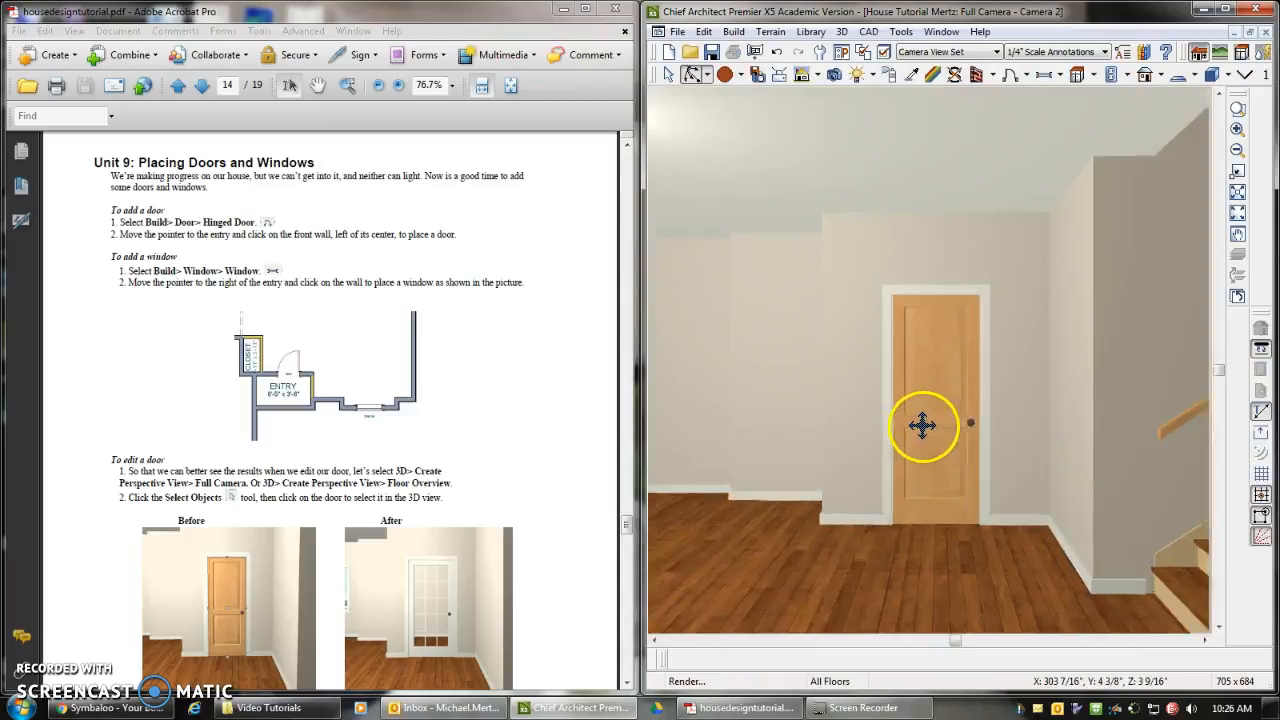
# - Open the hinged entry door's specification in the camera view and set its door style to Glass
pyautogui.click(668, 75)
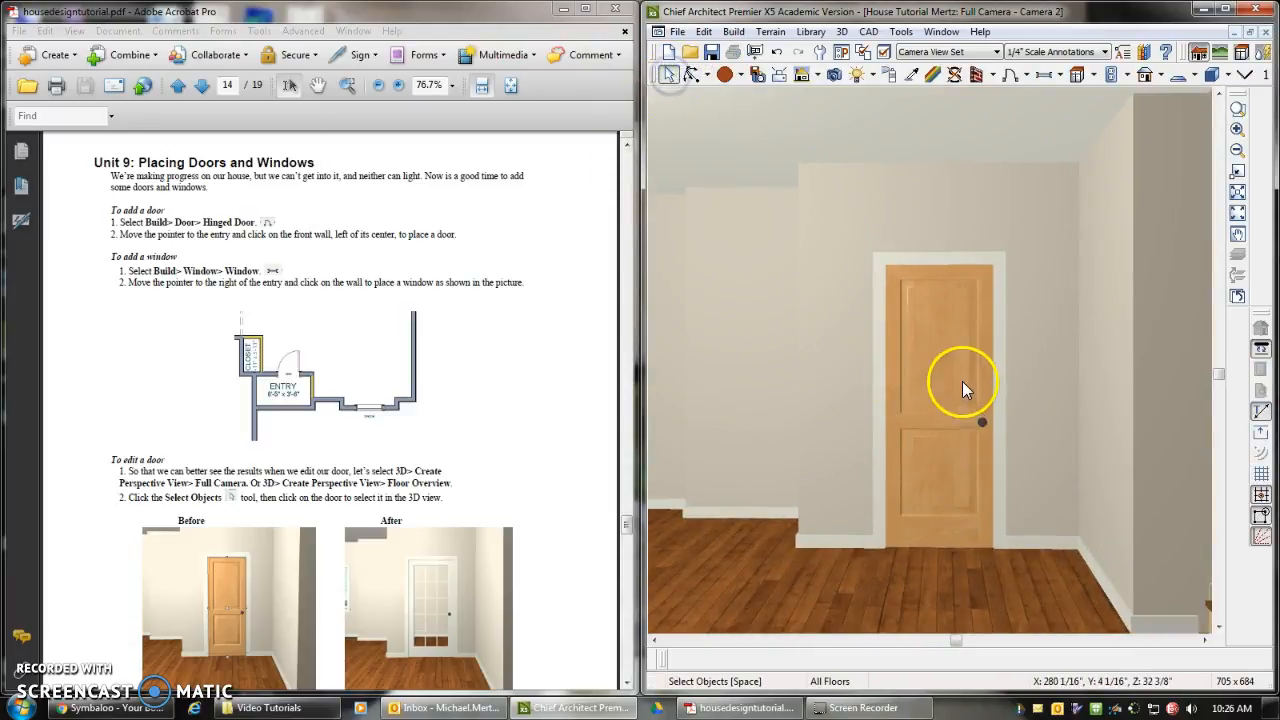
pyautogui.doubleClick(962, 381)
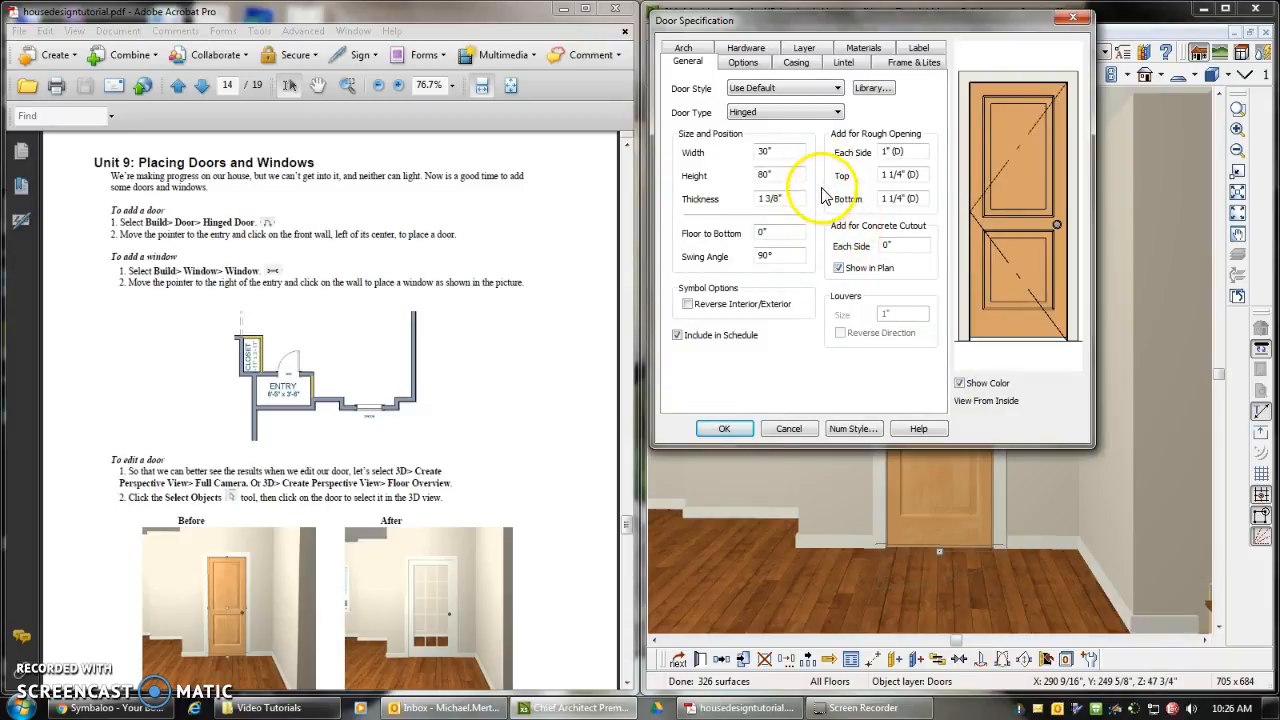
pyautogui.click(797, 88)
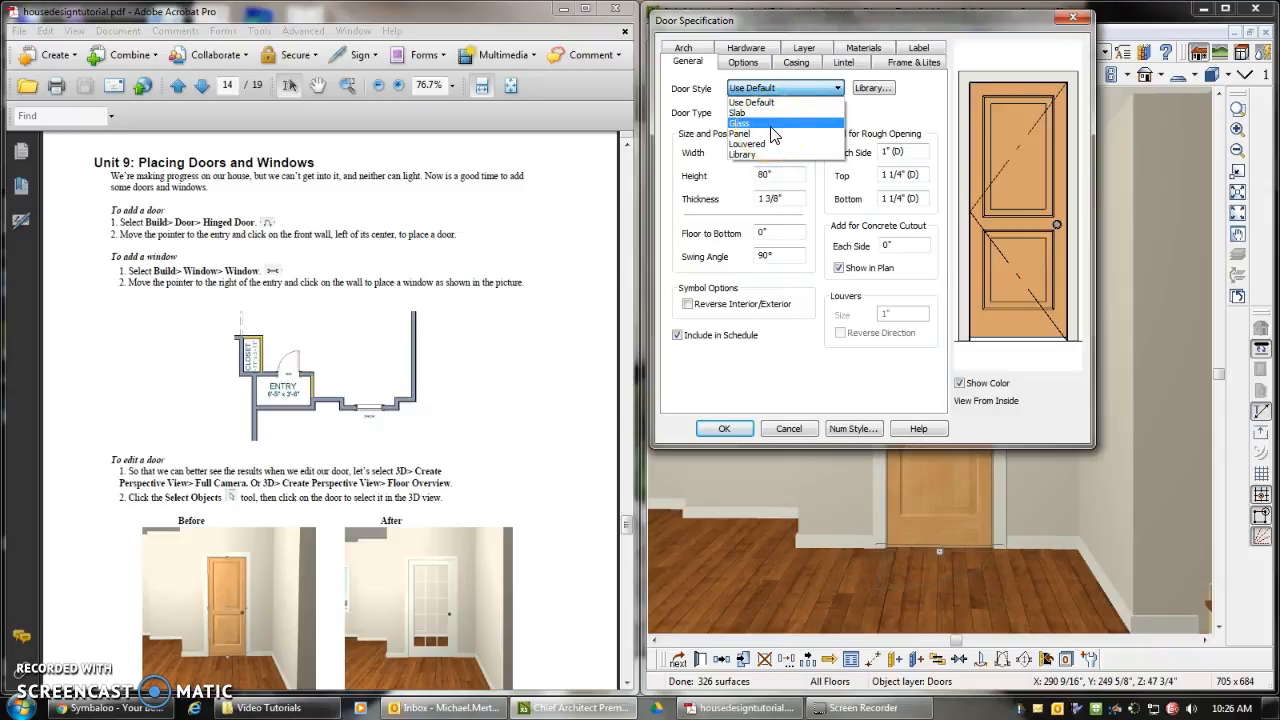
pyautogui.click(771, 124)
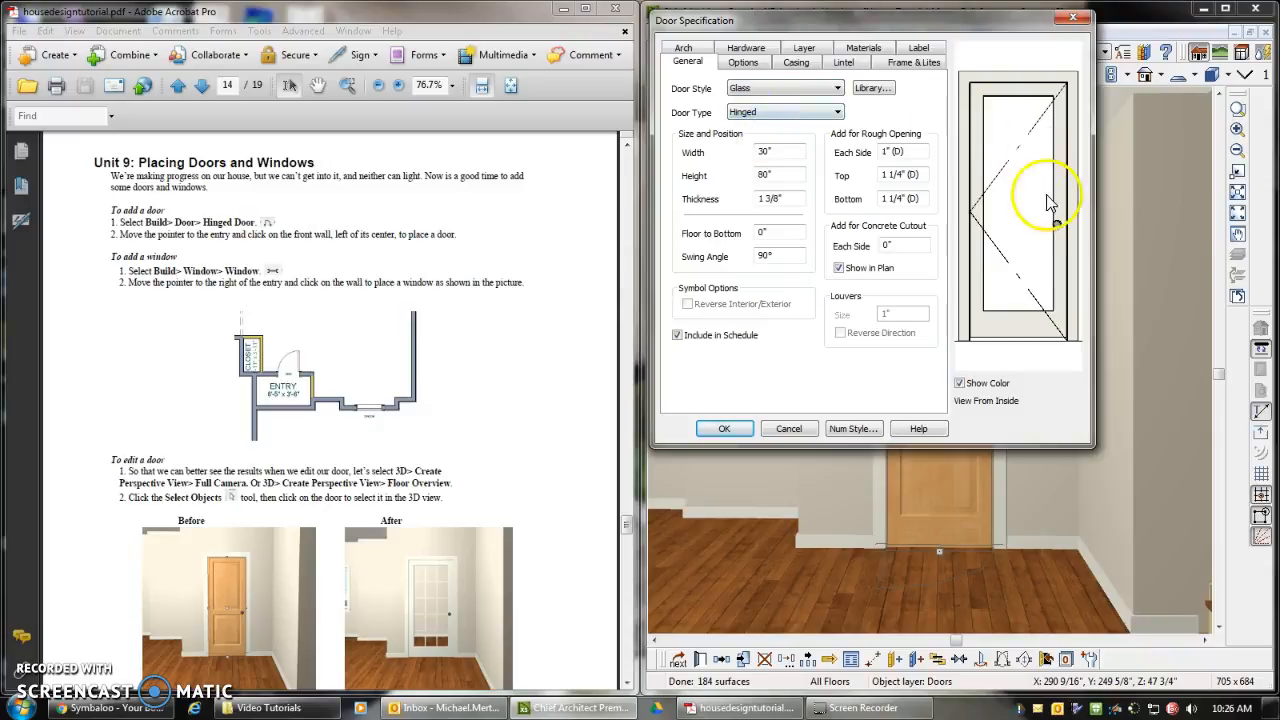
# - Divide the door's glass into 3 lites across and 4 lites vertical, and apply the specification
pyautogui.click(914, 63)
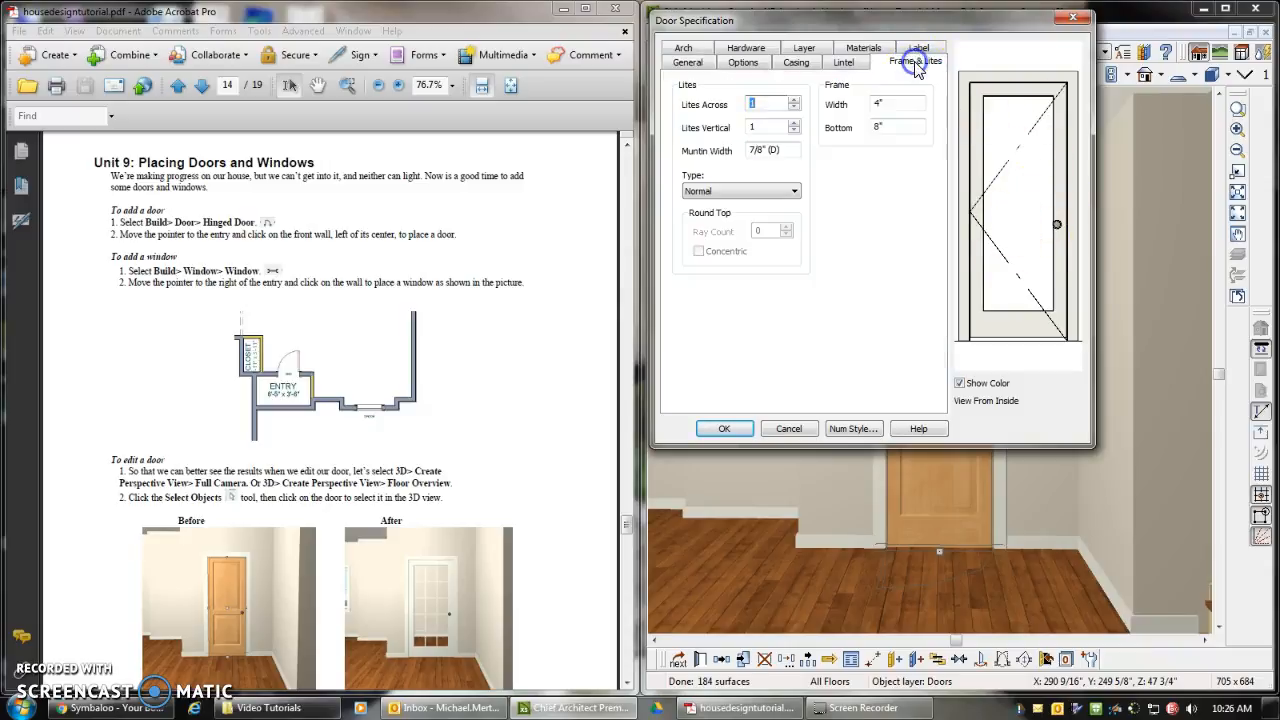
pyautogui.click(794, 101)
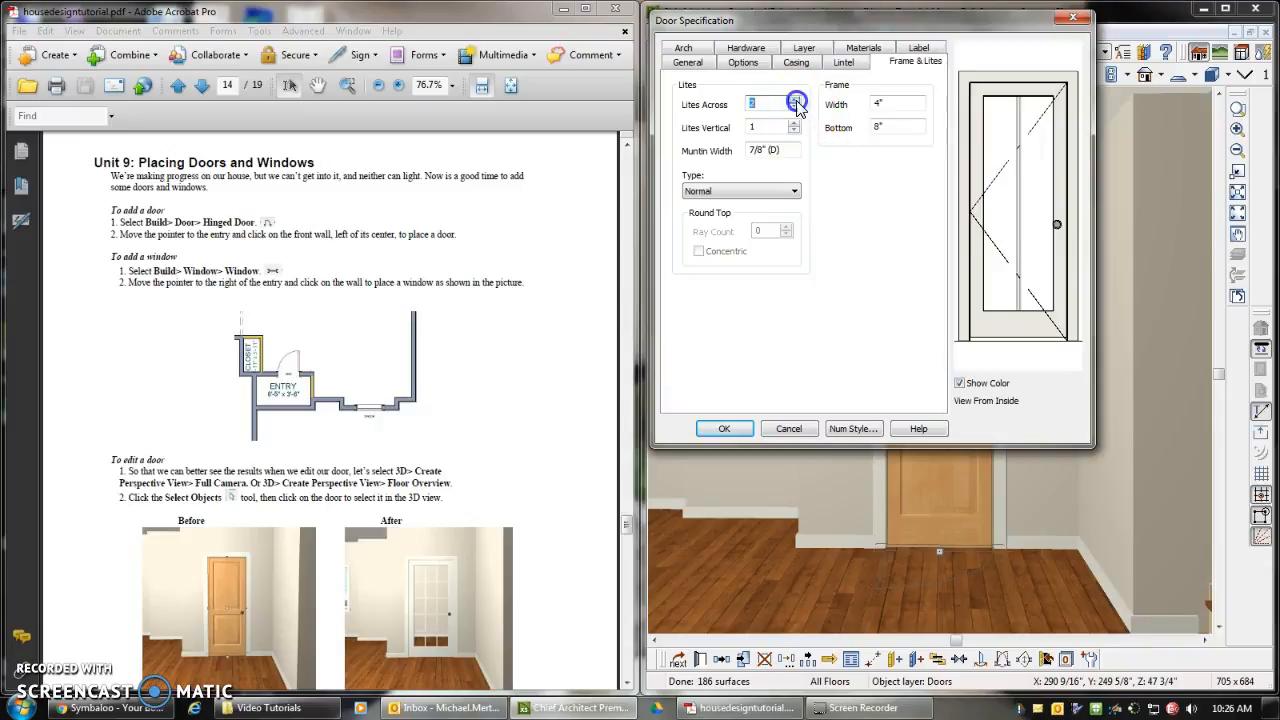
pyautogui.click(794, 102)
pyautogui.click(793, 124)
pyautogui.click(793, 124)
pyautogui.click(793, 124)
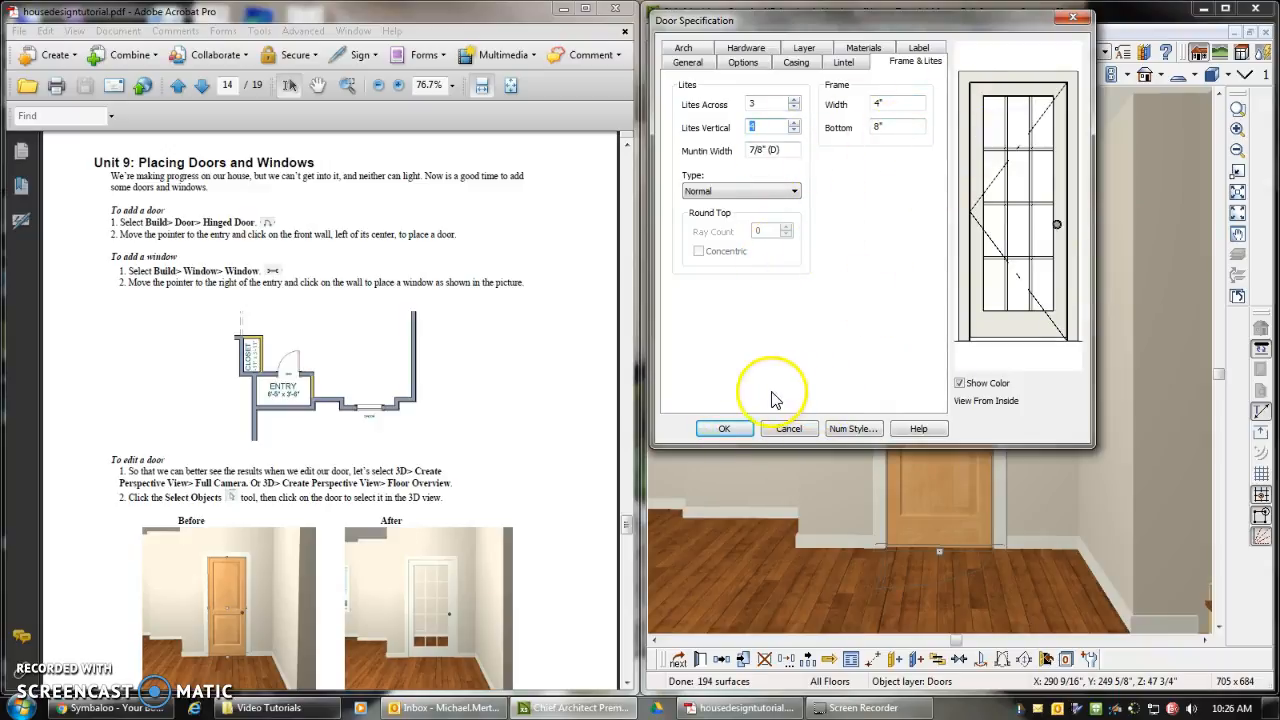
pyautogui.click(724, 432)
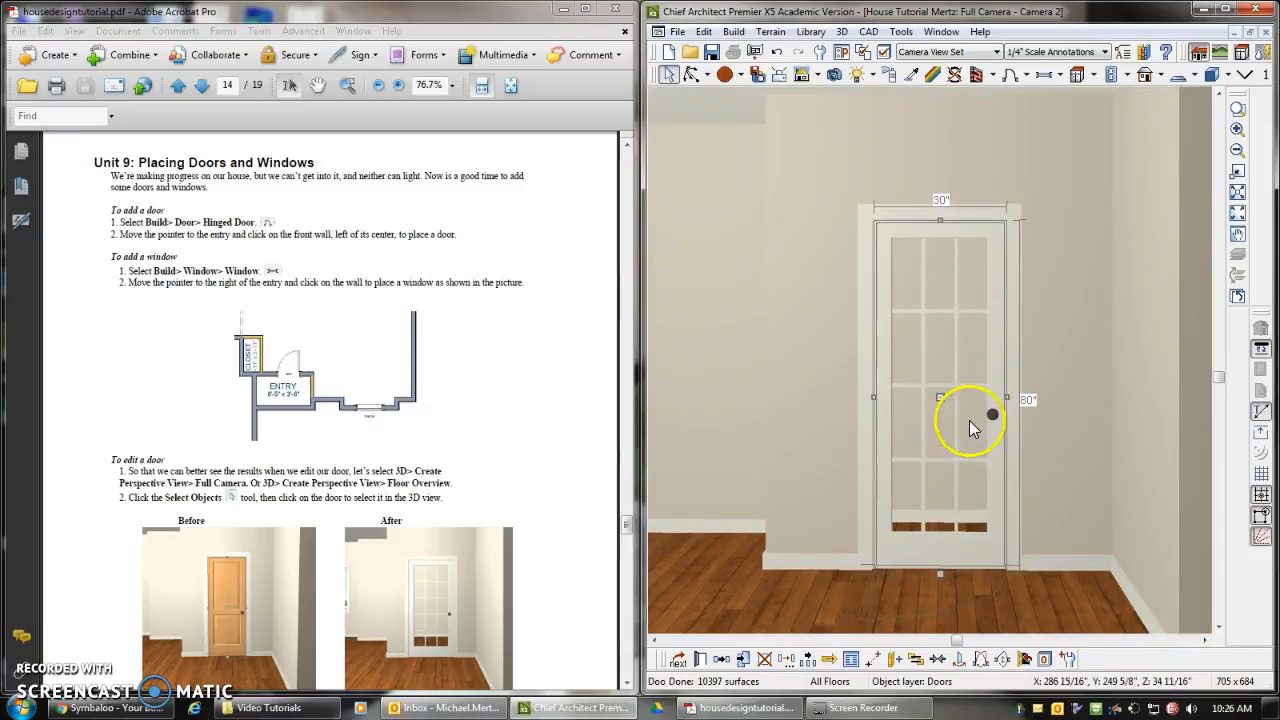
# - Try the Broken Arch, Trifoil Arch and Round Top types on the glass door, and set its arch back to No Arch
pyautogui.doubleClick(978, 292)
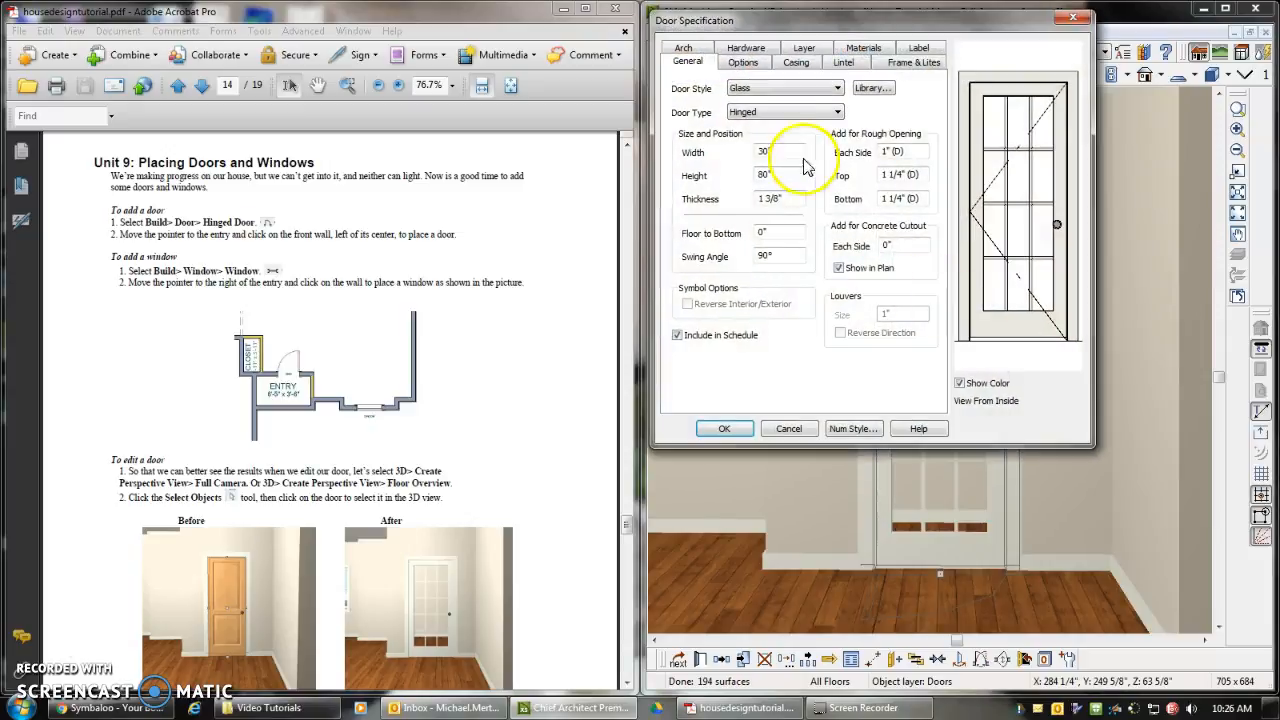
pyautogui.click(696, 50)
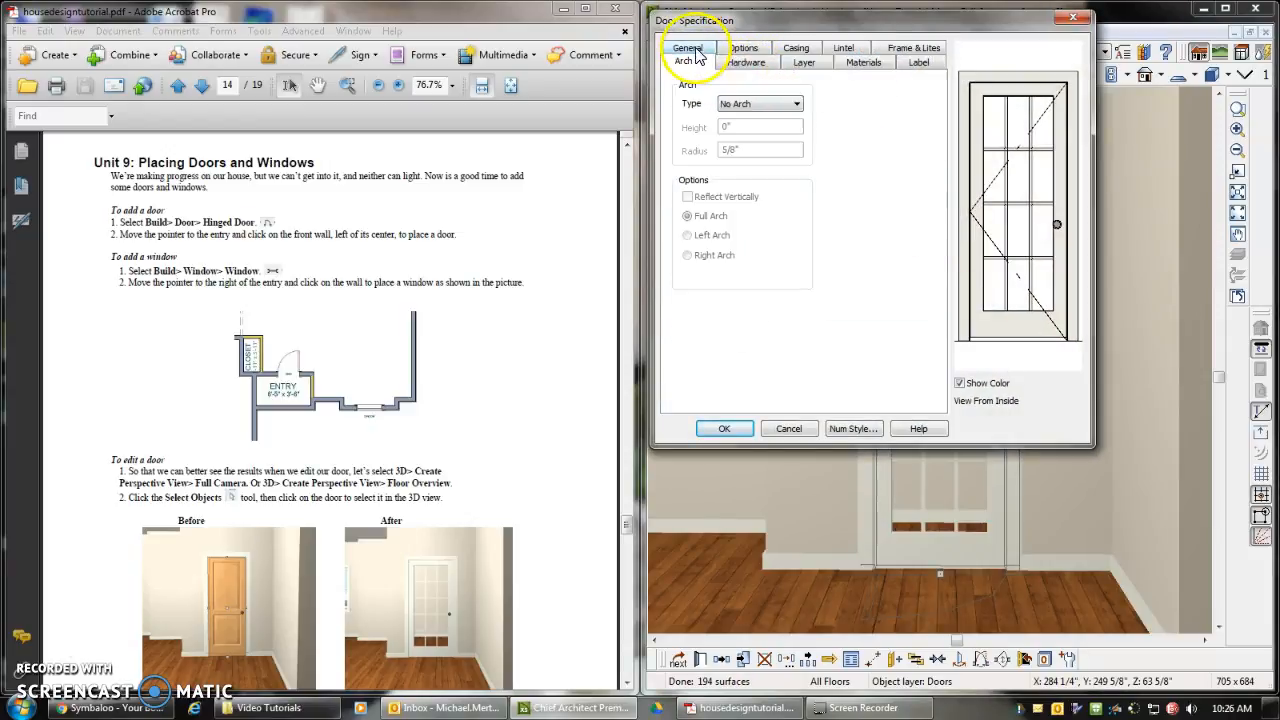
pyautogui.click(786, 104)
pyautogui.click(757, 140)
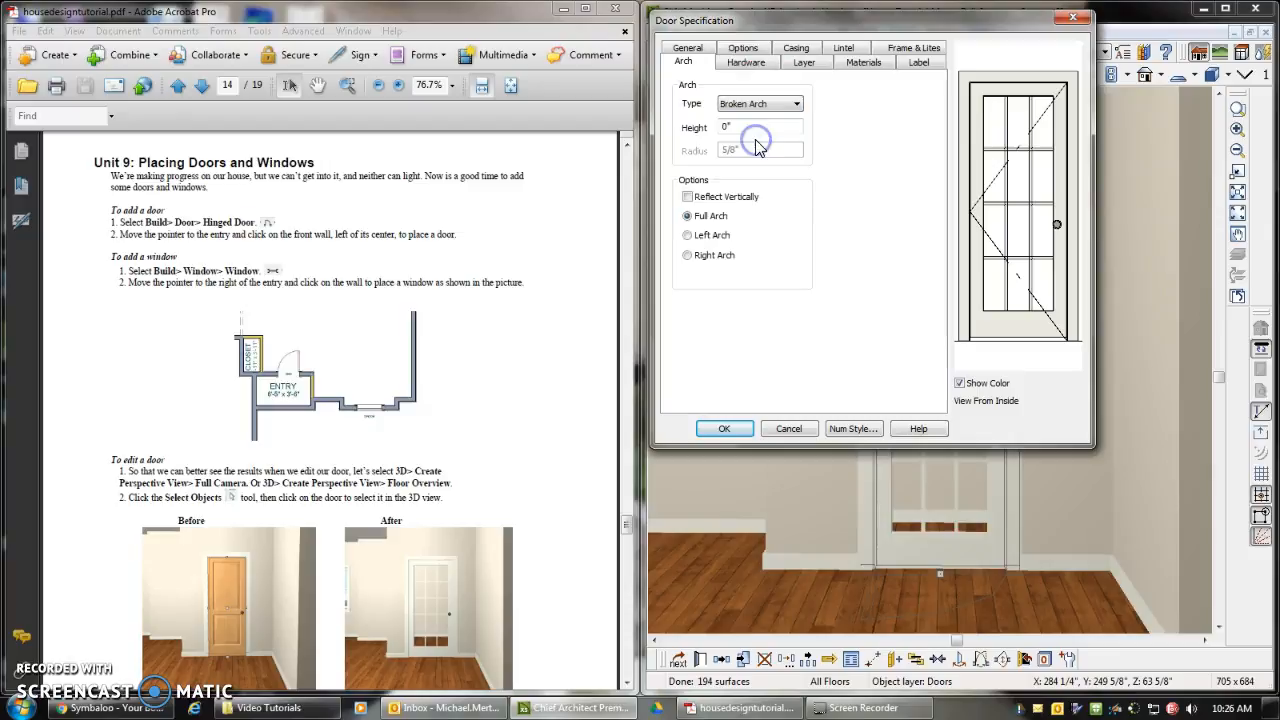
pyautogui.click(757, 164)
pyautogui.click(767, 107)
pyautogui.click(757, 214)
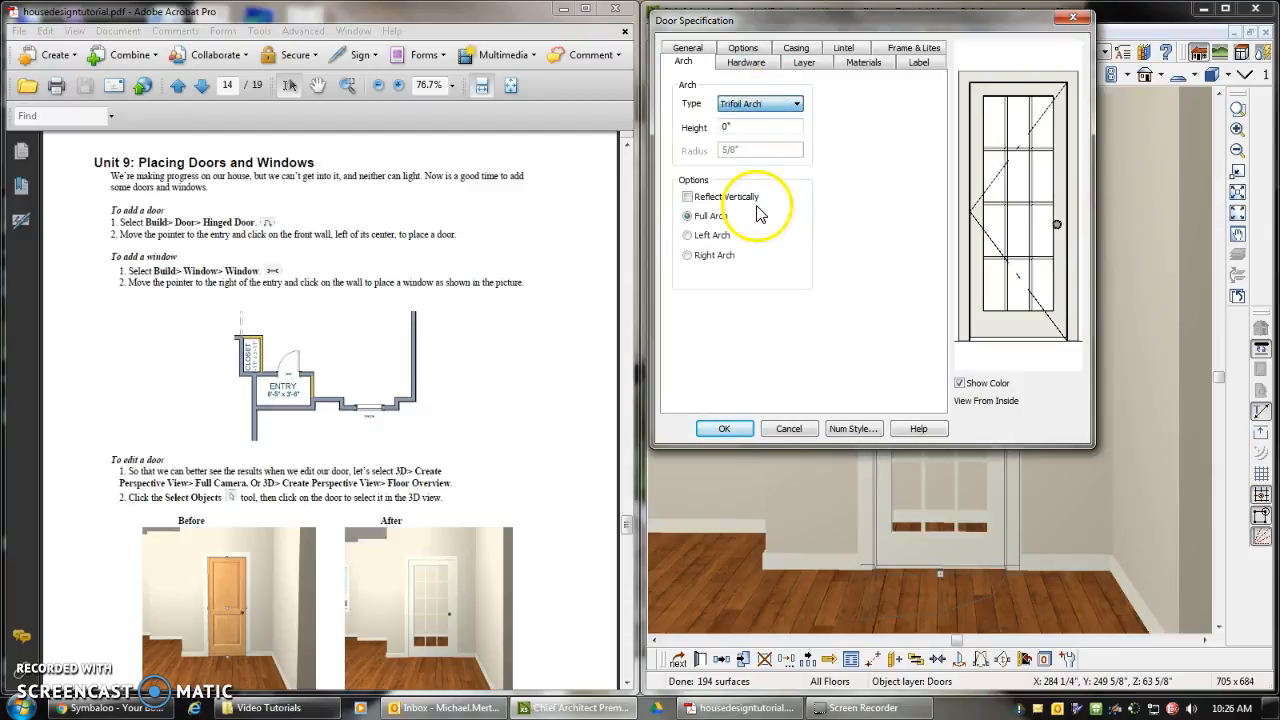
pyautogui.click(766, 105)
pyautogui.click(745, 128)
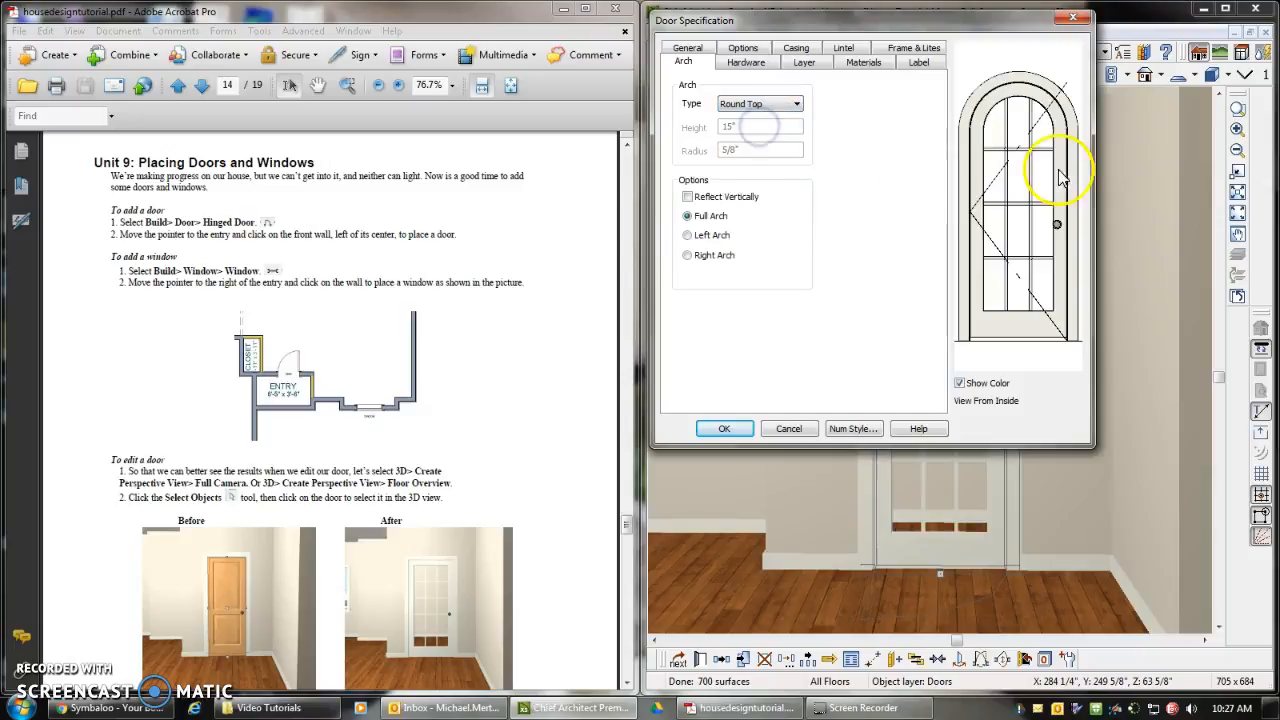
pyautogui.click(780, 103)
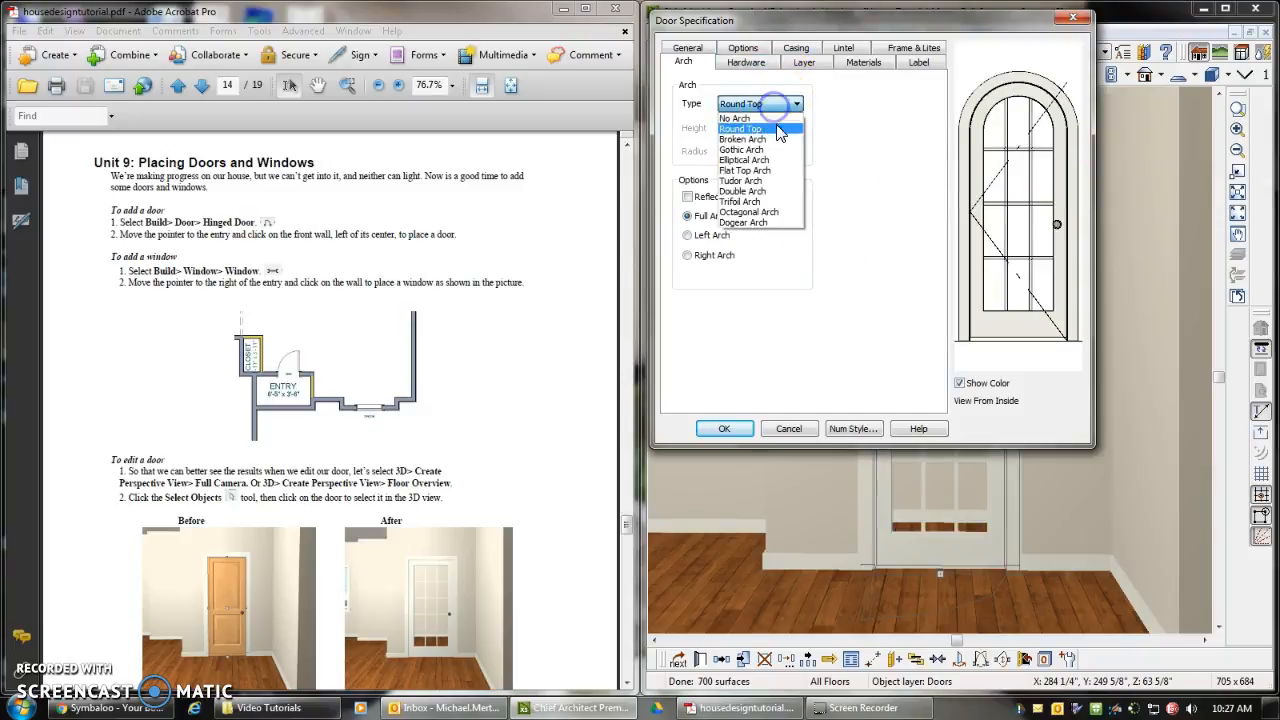
pyautogui.click(760, 119)
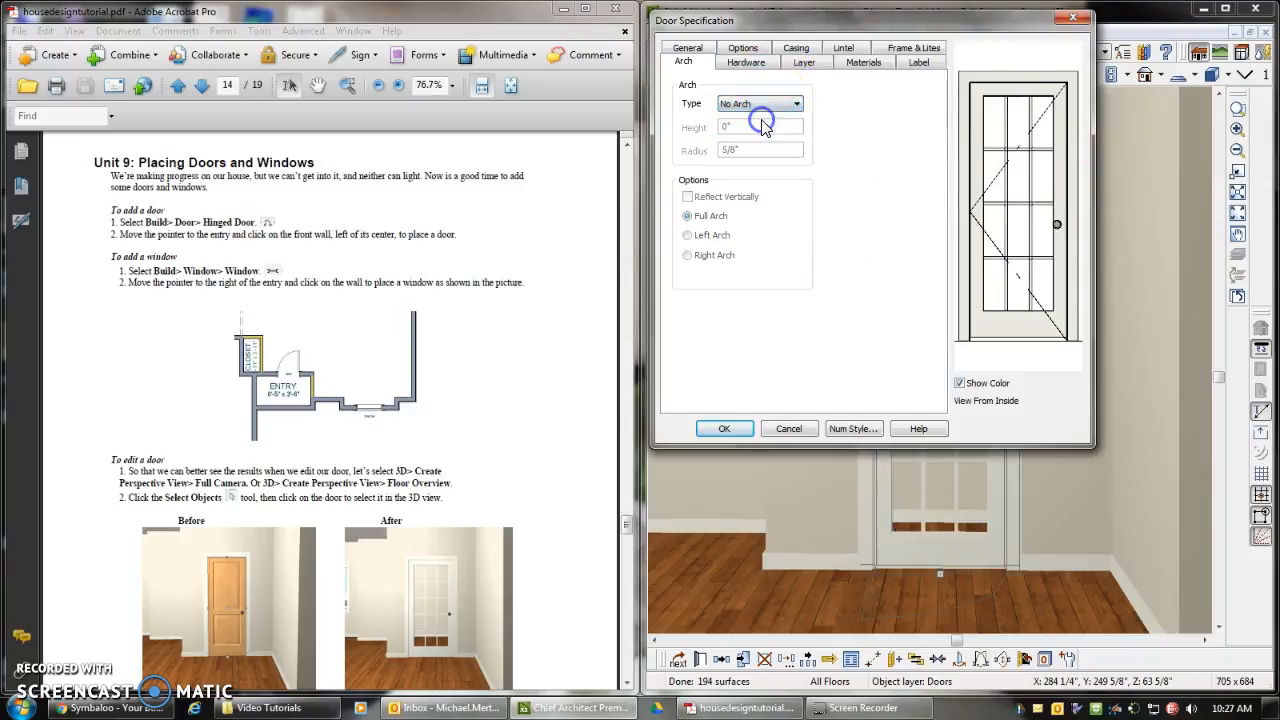
# - Browse the core catalog's residential door handles for the glass door's interior handle
pyautogui.click(763, 63)
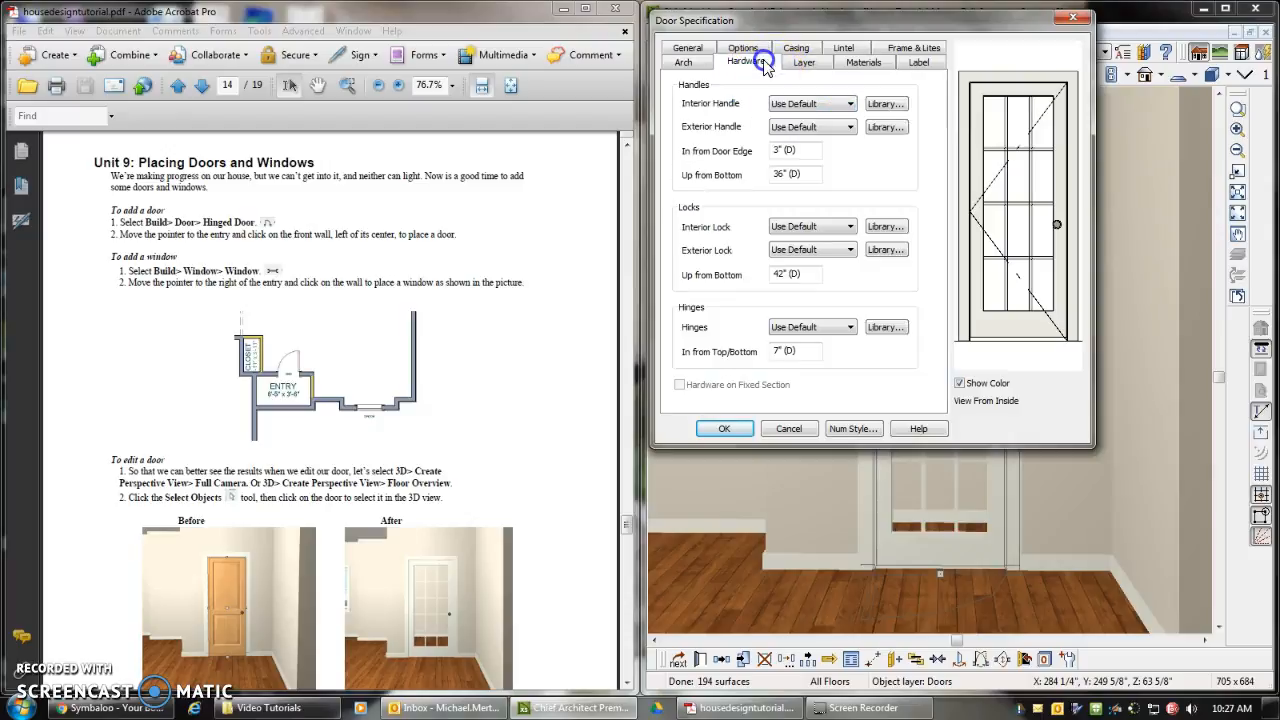
pyautogui.click(885, 103)
pyautogui.click(690, 174)
pyautogui.click(721, 199)
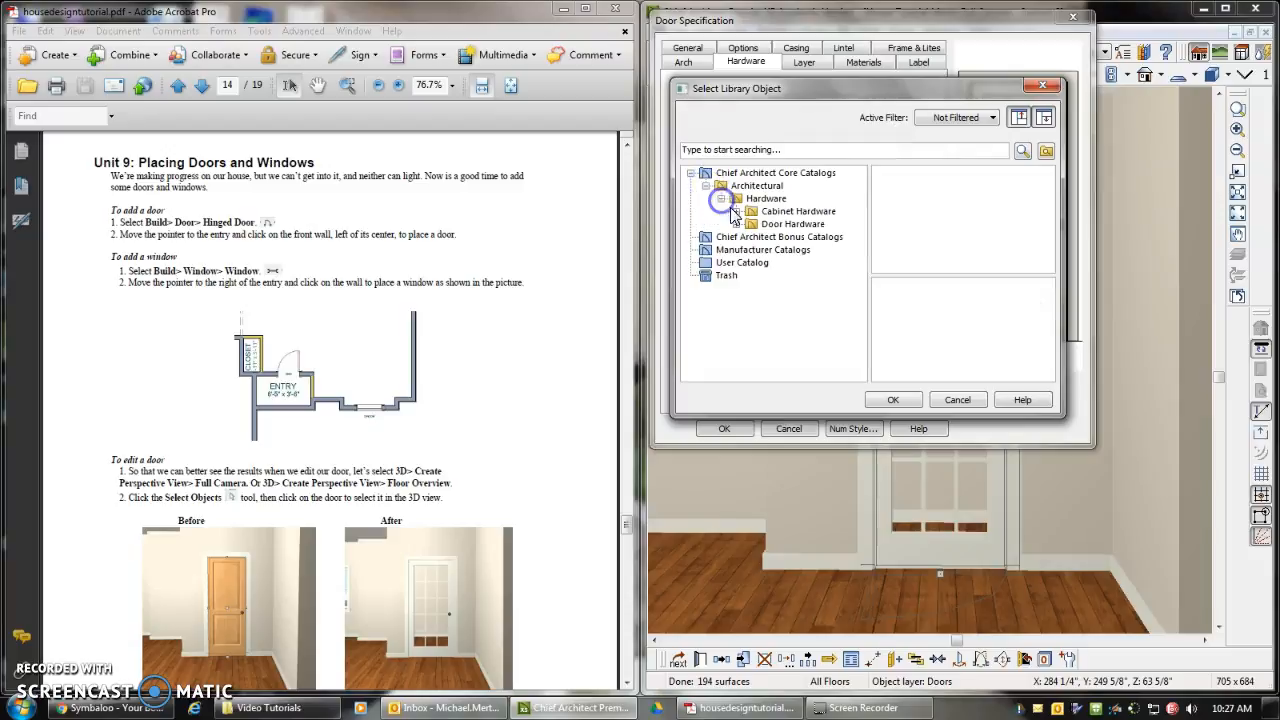
pyautogui.click(736, 225)
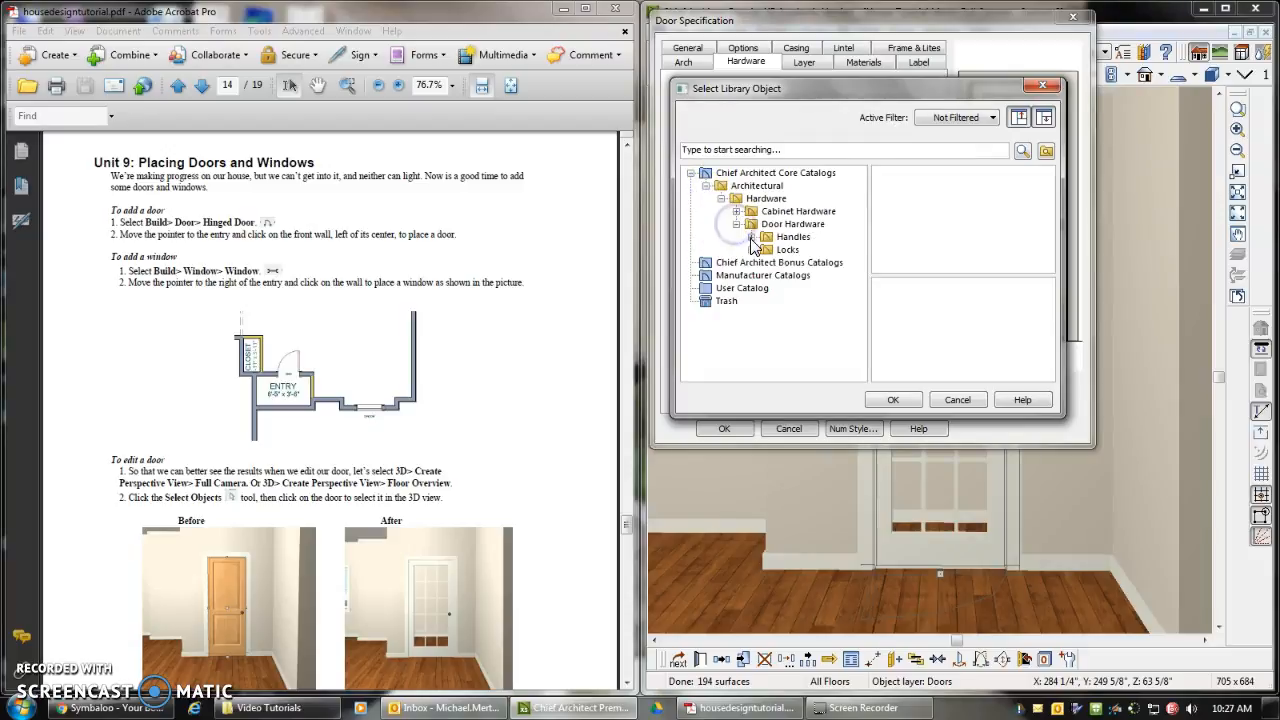
pyautogui.click(751, 237)
pyautogui.click(767, 263)
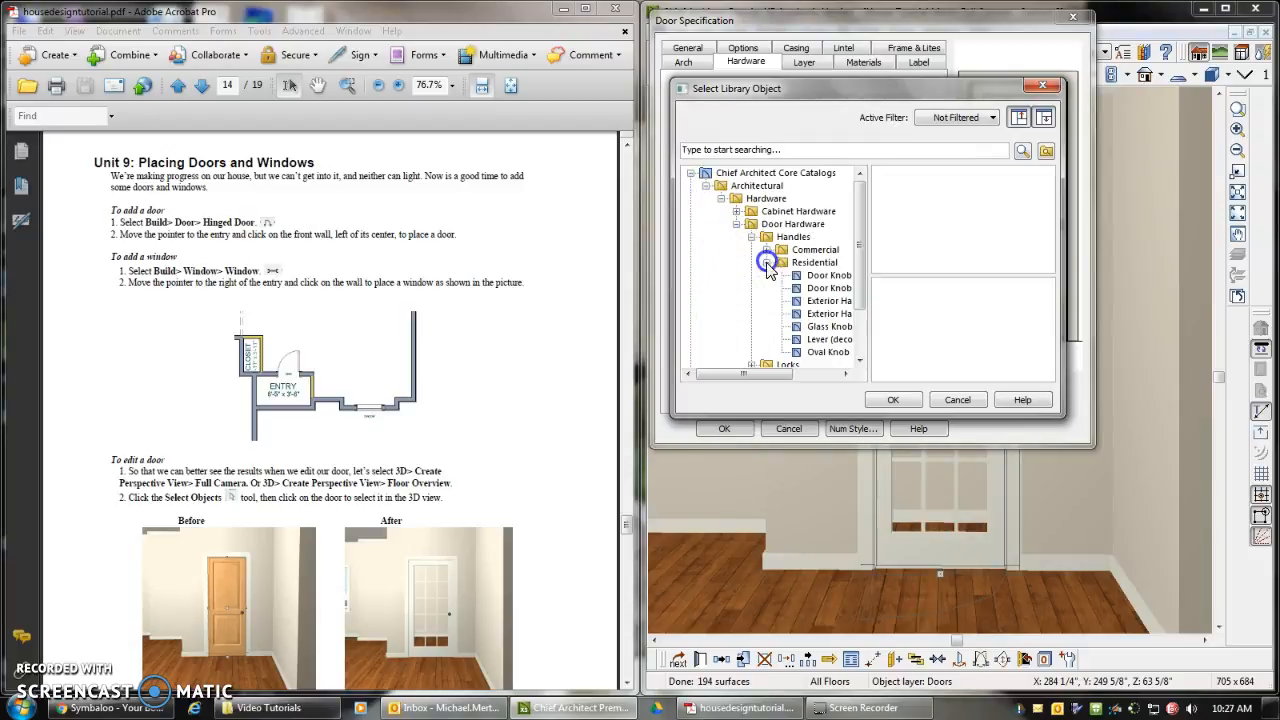
# - Preview the residential knobs, exterior handles and lever, leave the library without choosing one, and close the door specification
pyautogui.click(820, 288)
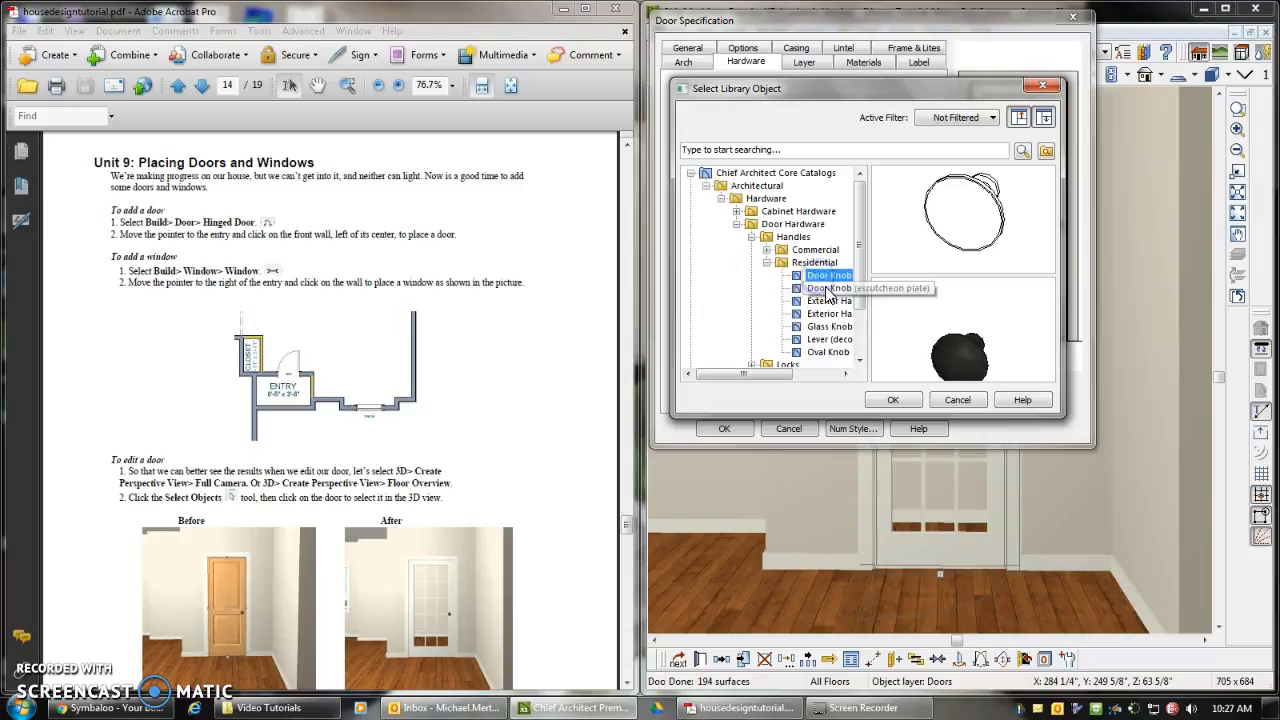
pyautogui.click(875, 399)
pyautogui.press('Down')
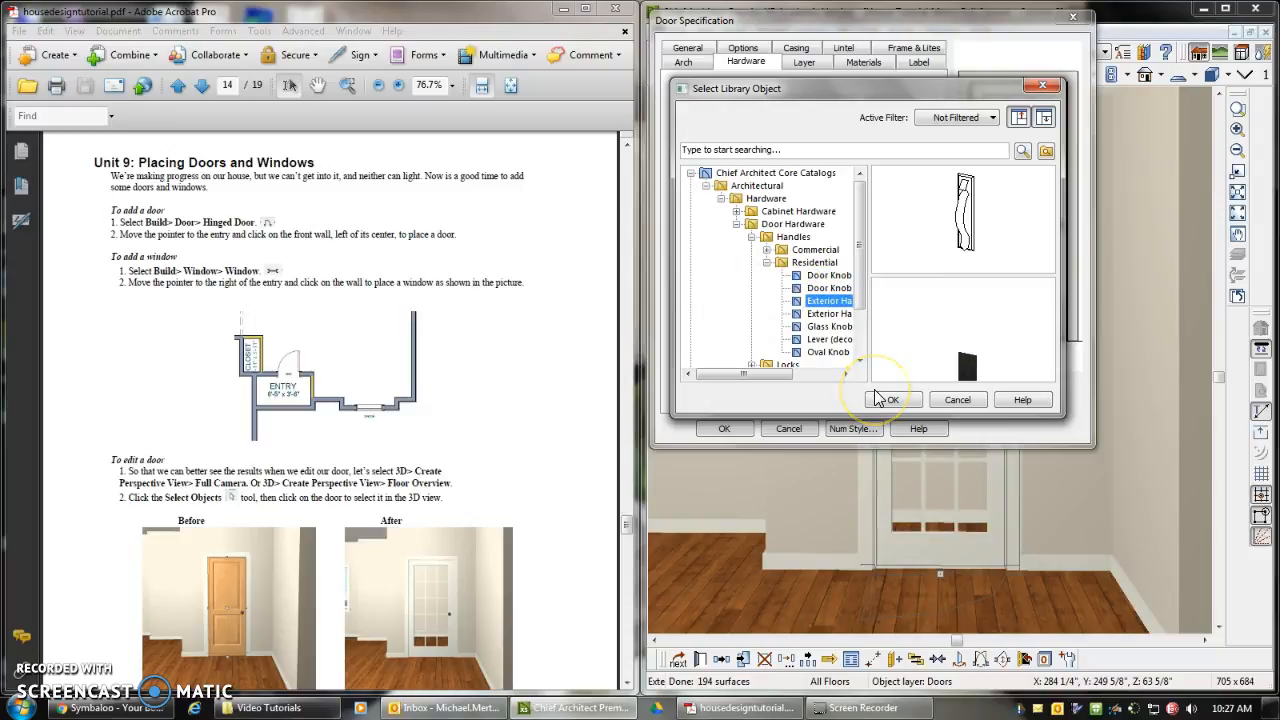
pyautogui.press('Down')
pyautogui.press('Down')
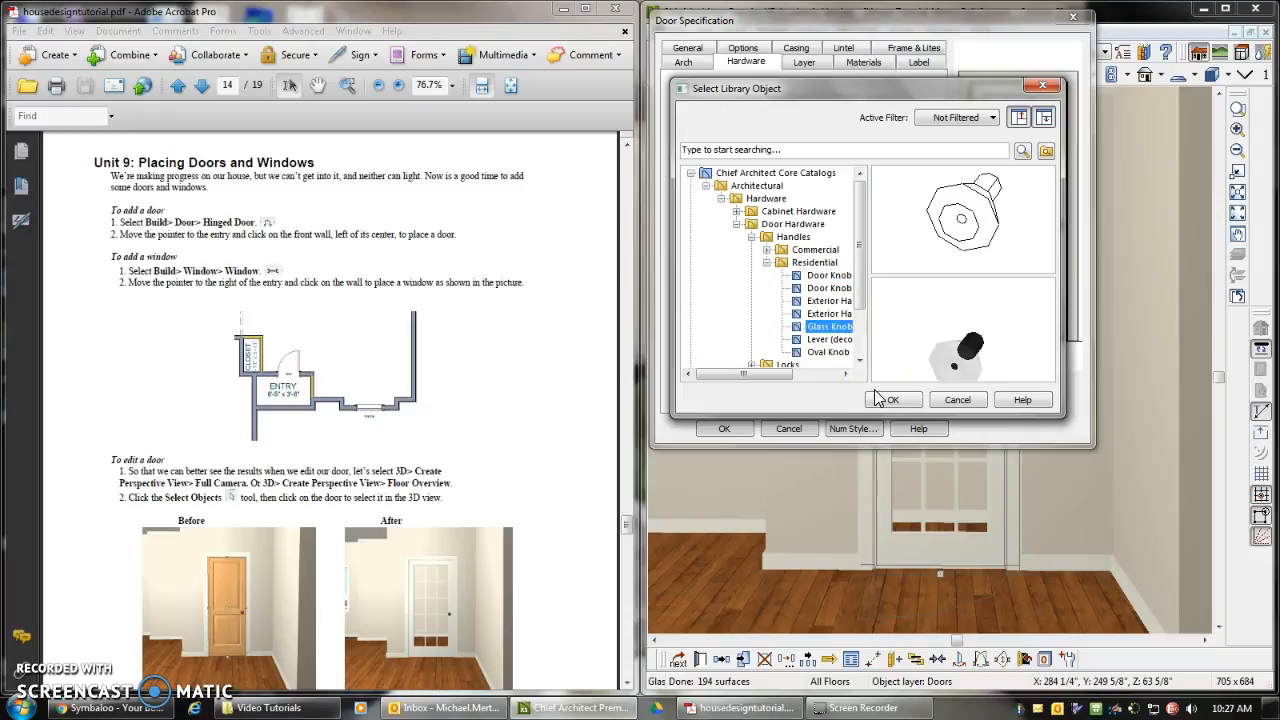
pyautogui.press('Down')
pyautogui.press('Down')
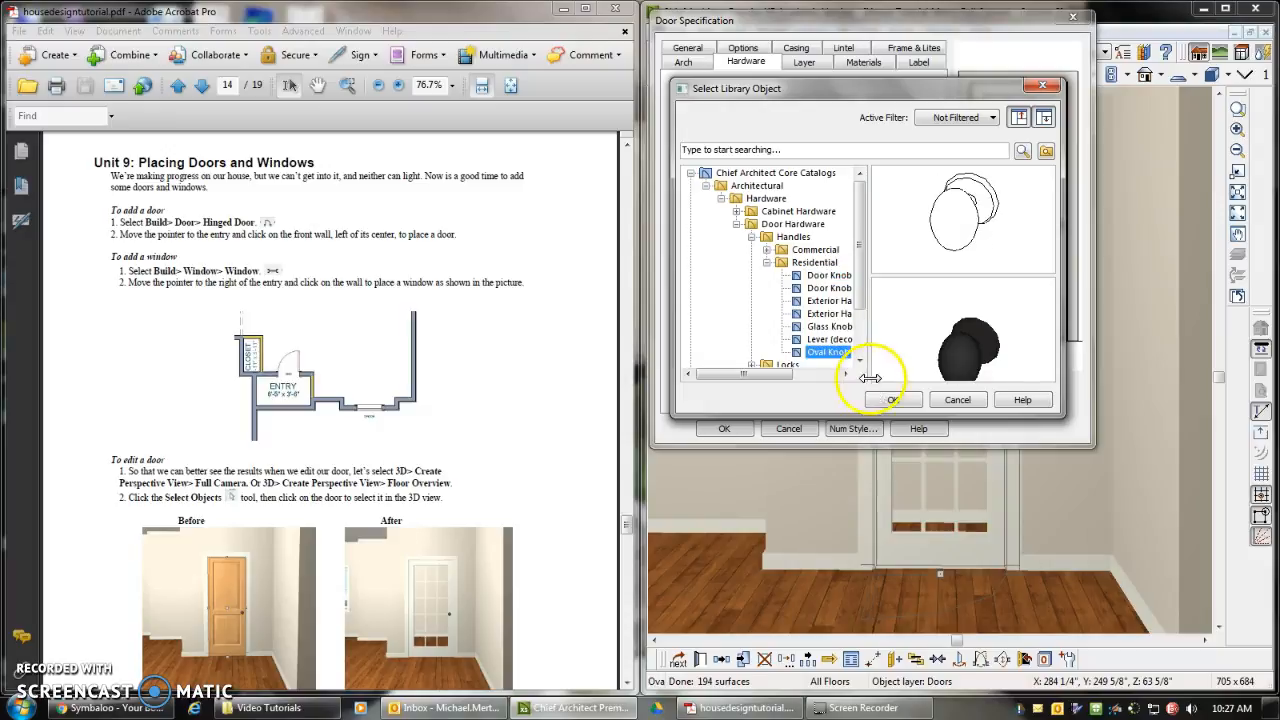
pyautogui.click(835, 341)
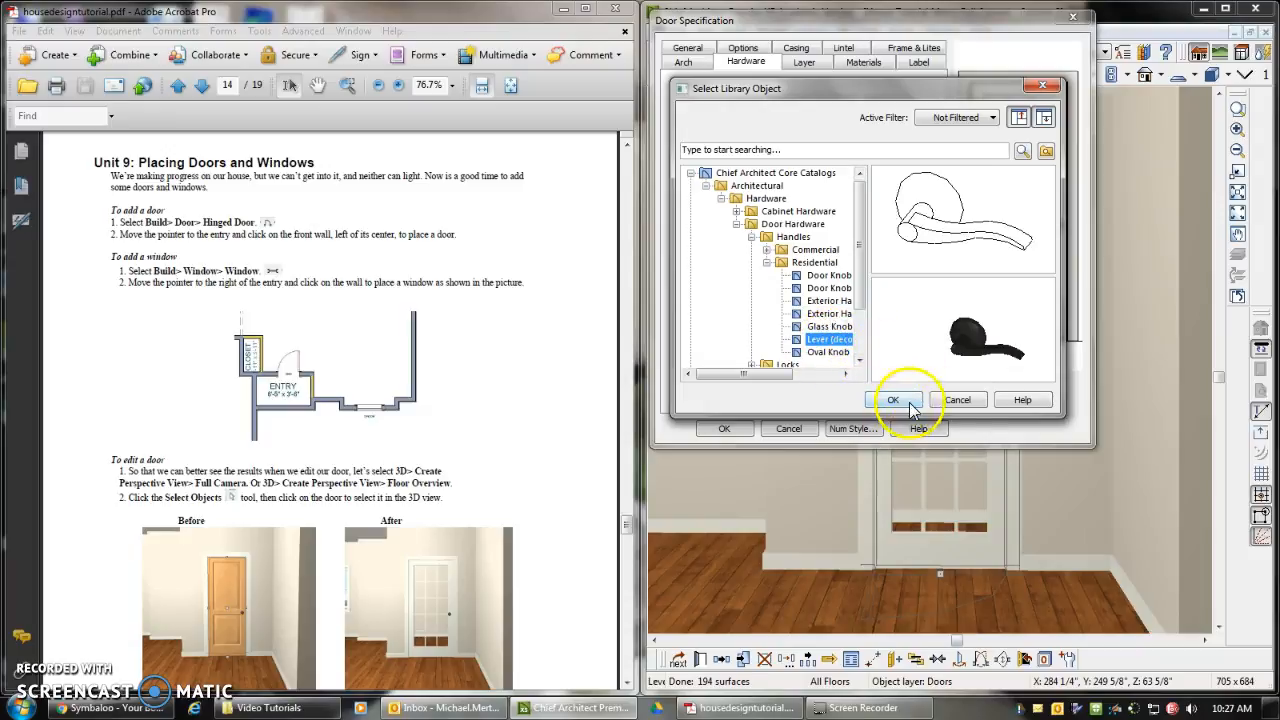
pyautogui.click(976, 402)
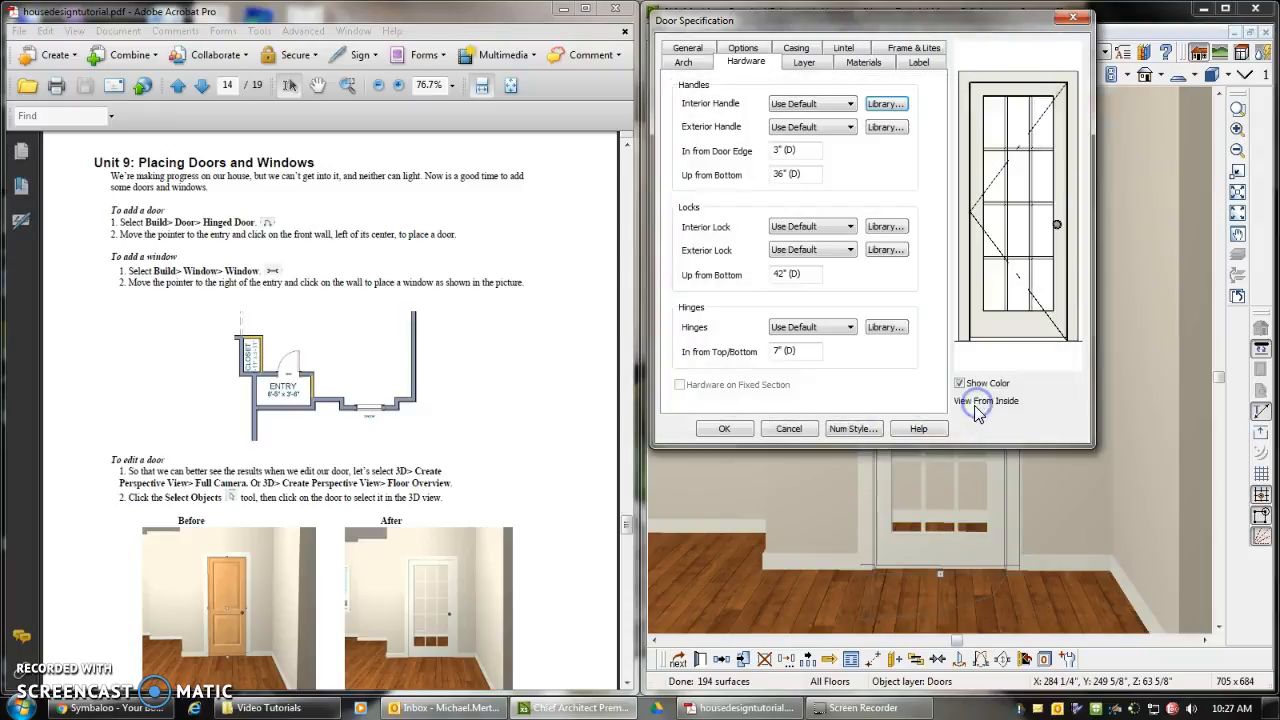
pyautogui.click(724, 428)
# - Place a window on the living room's recessed wall section in the camera view and open its specification
pyautogui.click(496, 425)
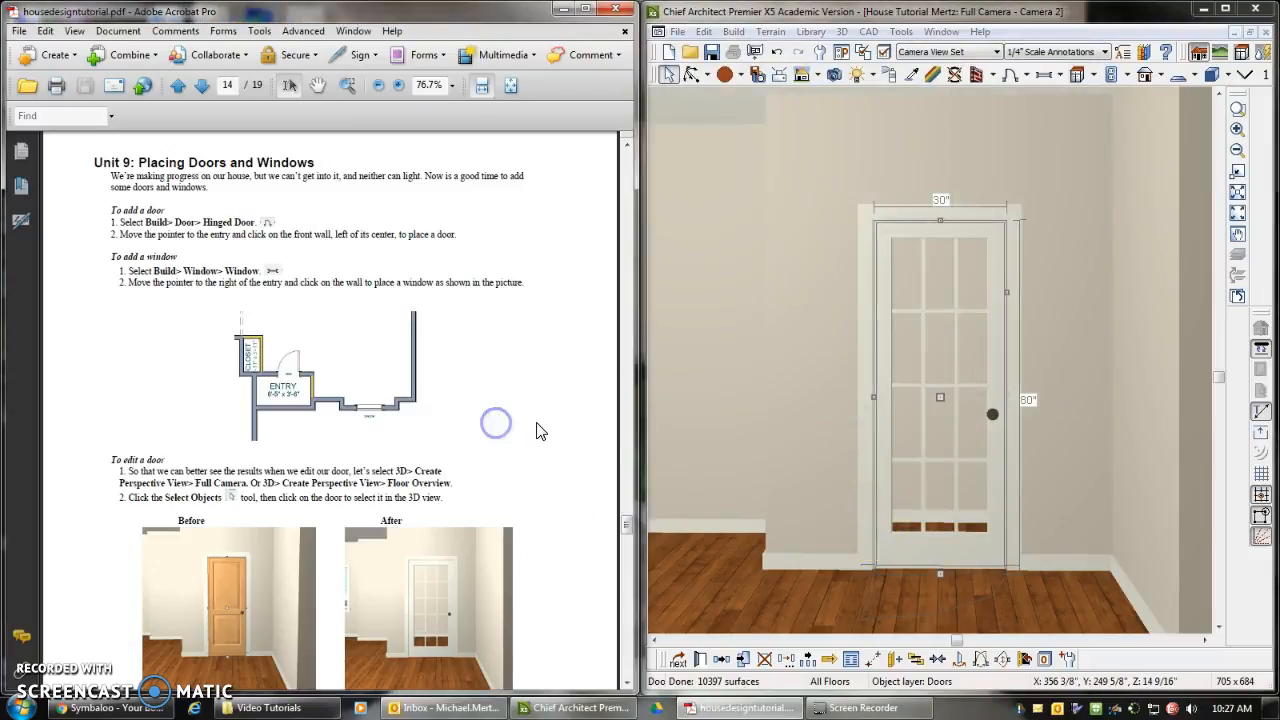
pyautogui.scroll(-2, 530, 398)
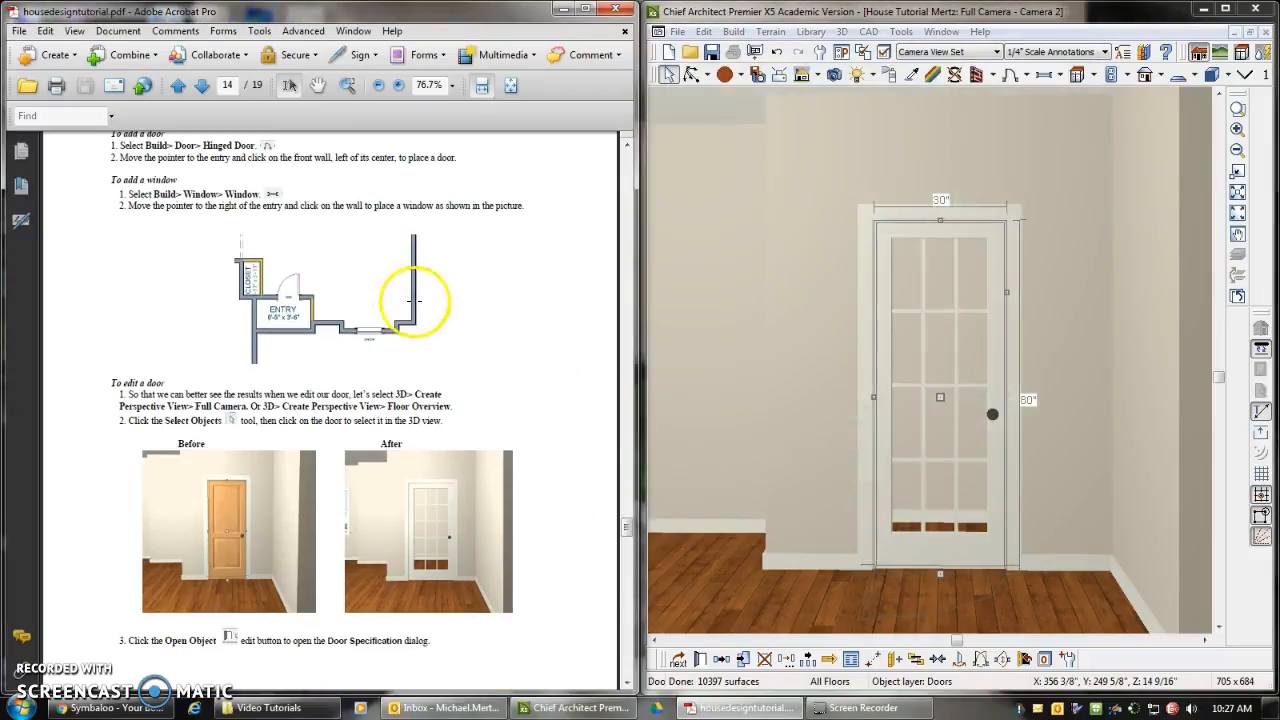
pyautogui.click(652, 642)
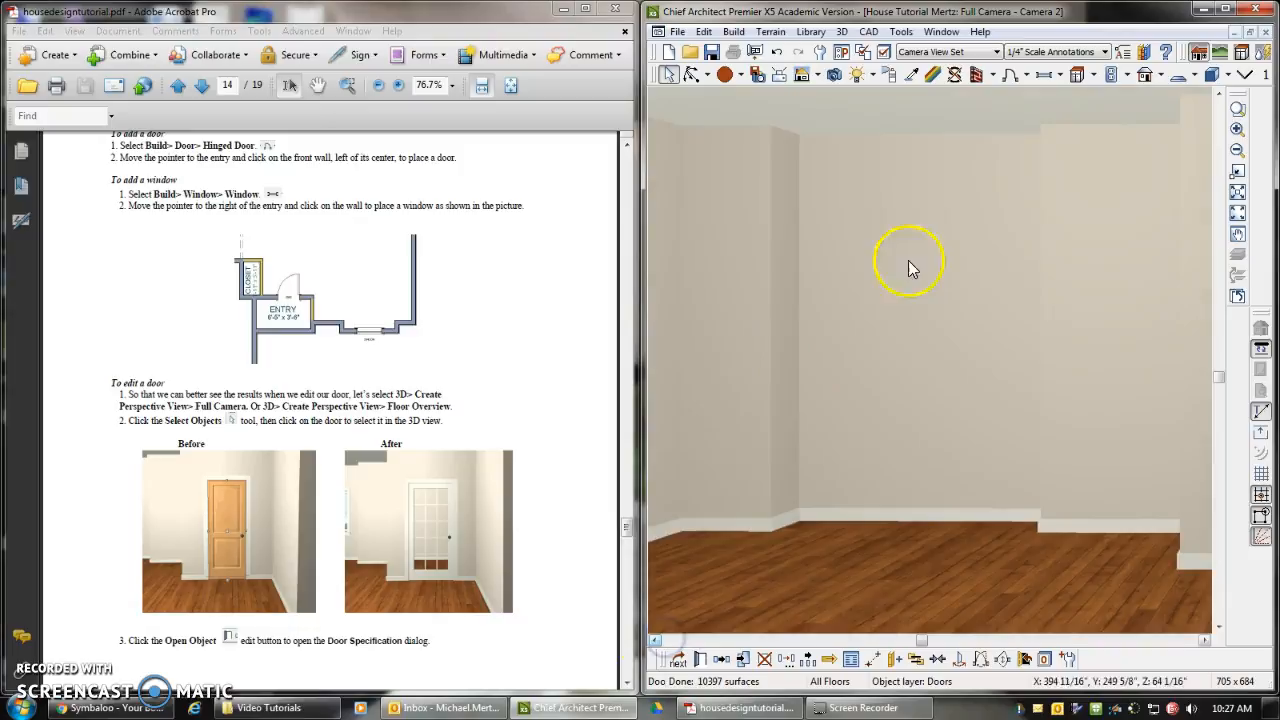
pyautogui.click(736, 36)
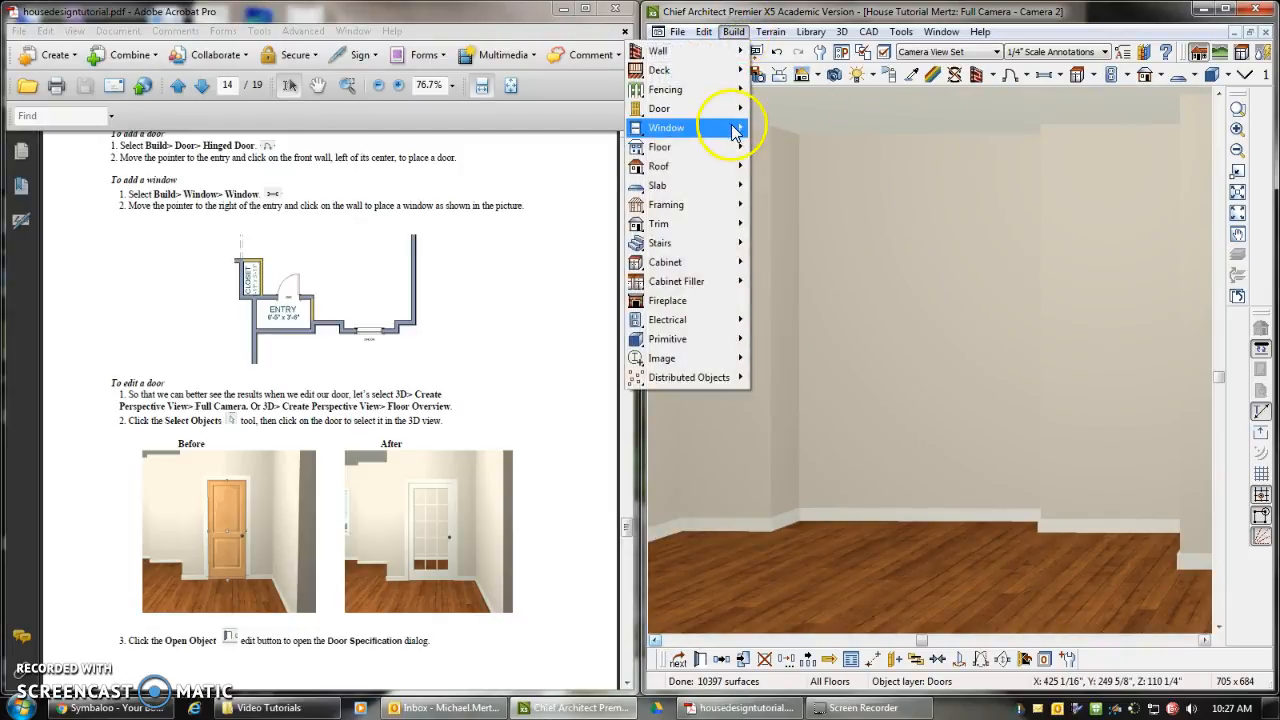
pyautogui.moveTo(729, 128)
pyautogui.click(585, 130)
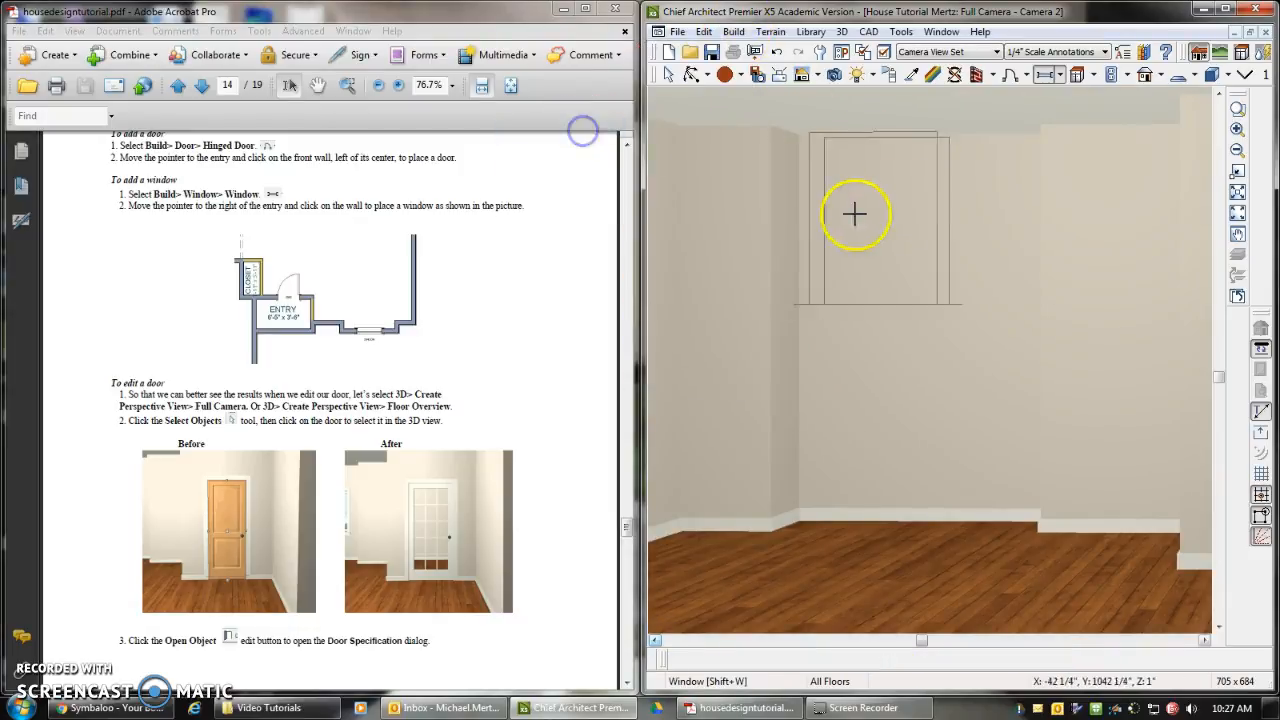
pyautogui.click(879, 289)
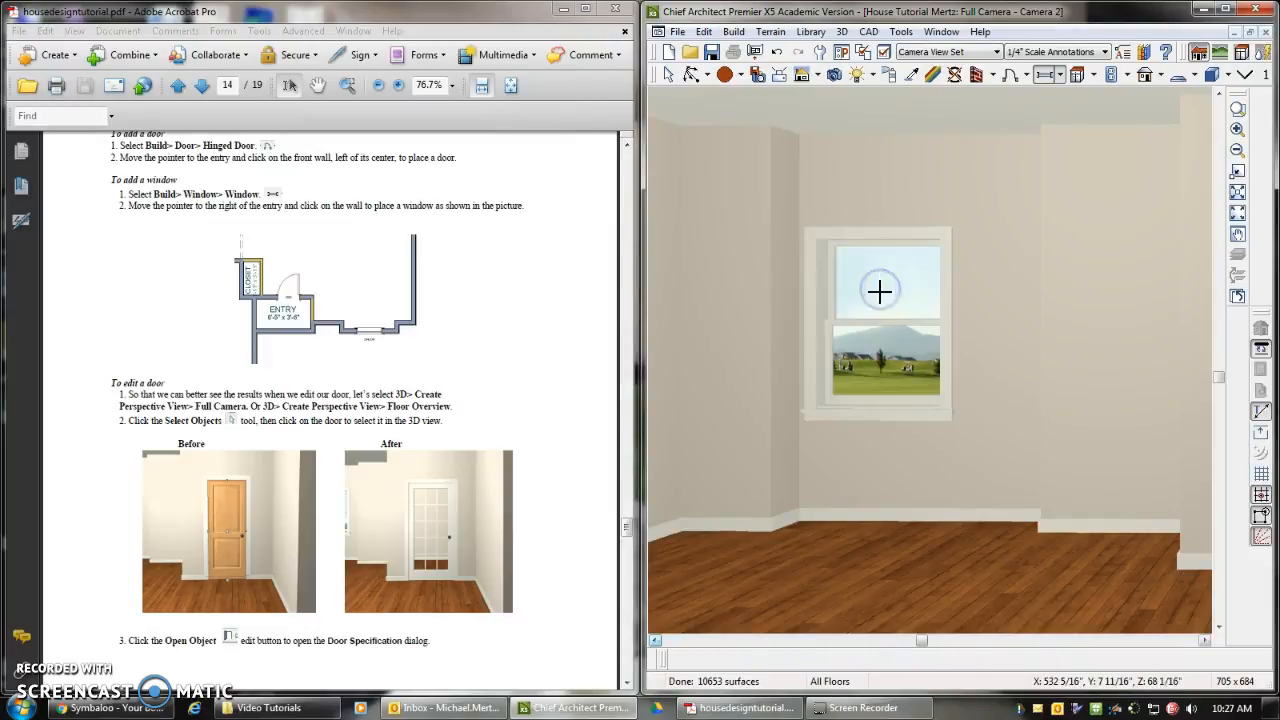
pyautogui.click(668, 75)
pyautogui.click(893, 320)
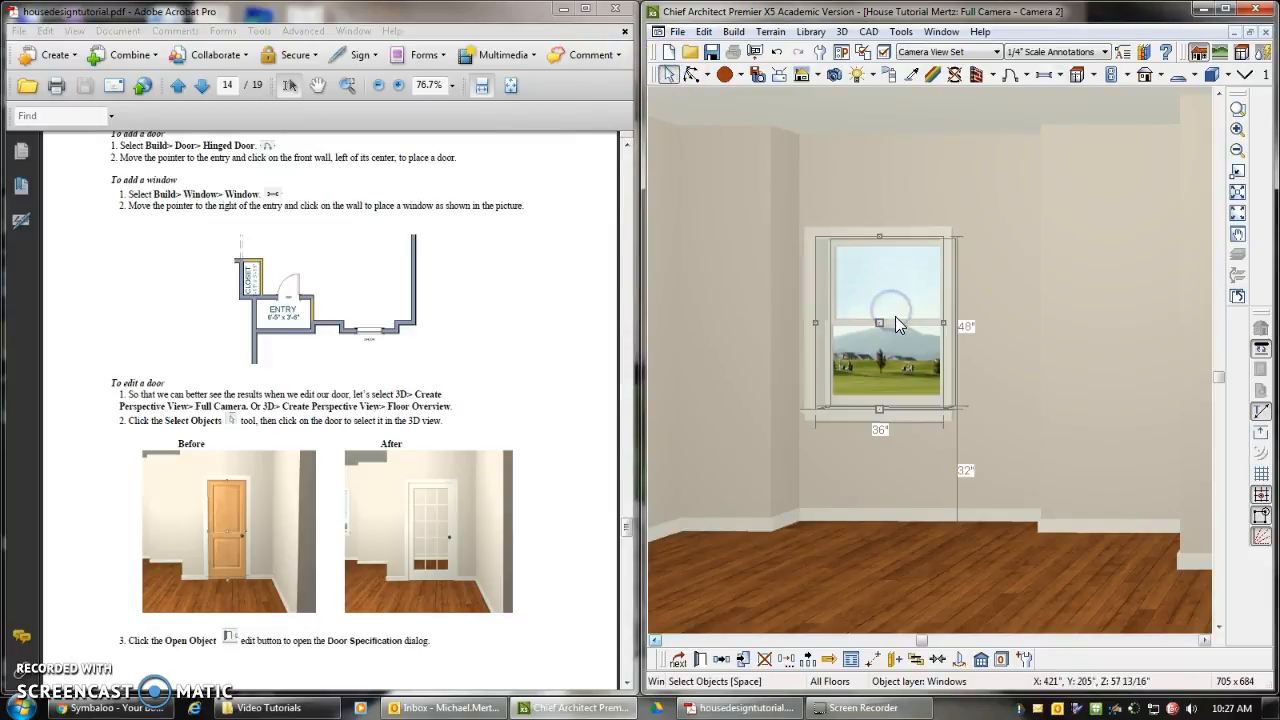
# - Try the Fixed Glass, Single Hung and Double Hung types on the new window and compare their previews
pyautogui.click(830, 88)
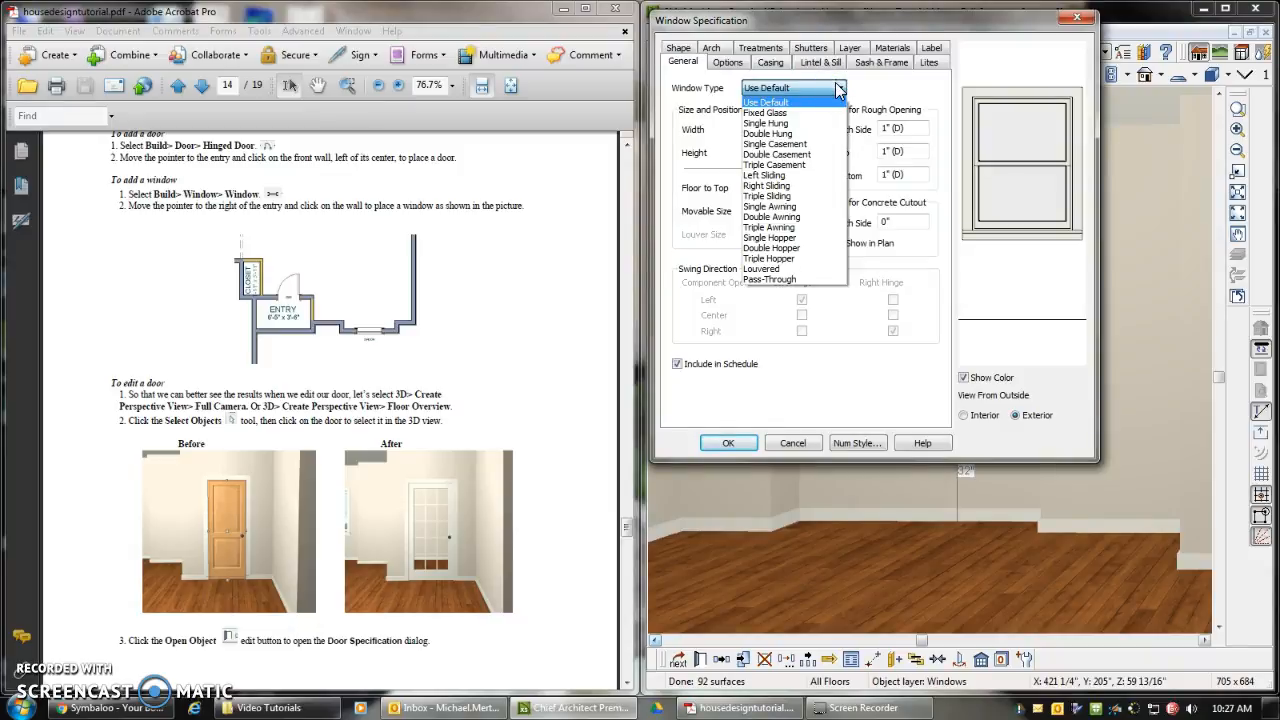
pyautogui.click(800, 112)
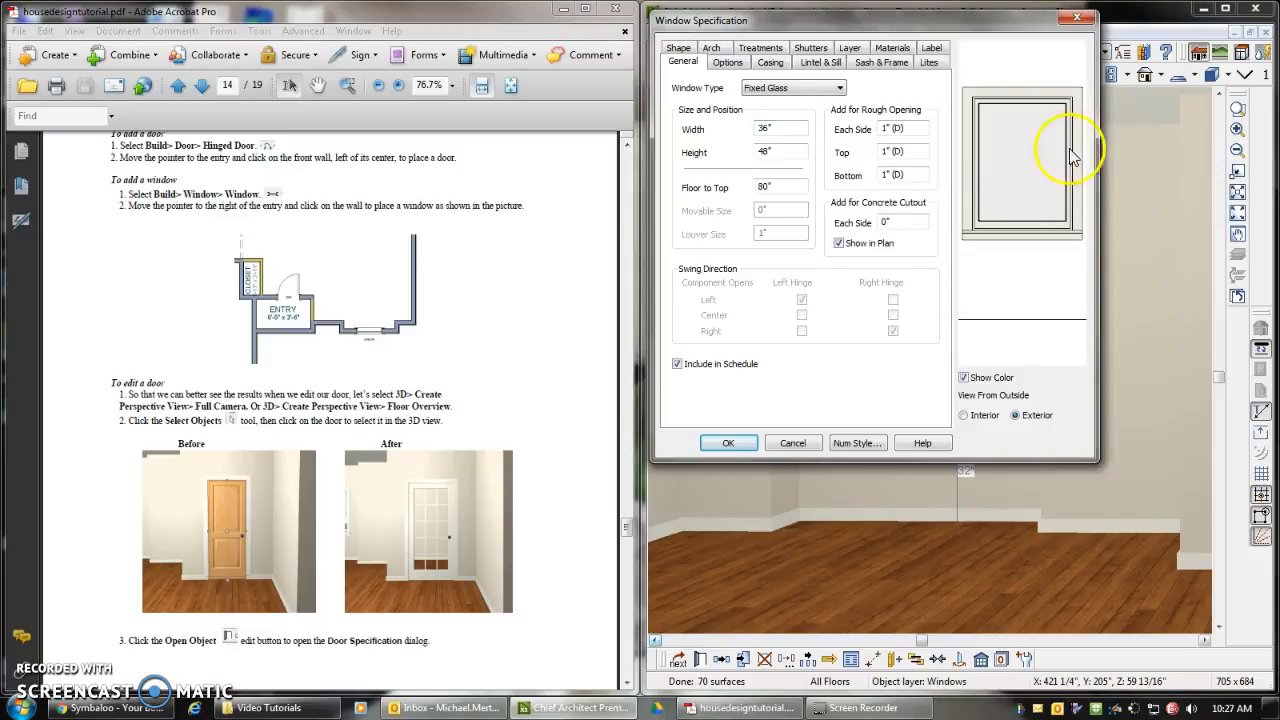
pyautogui.click(835, 90)
pyautogui.click(812, 128)
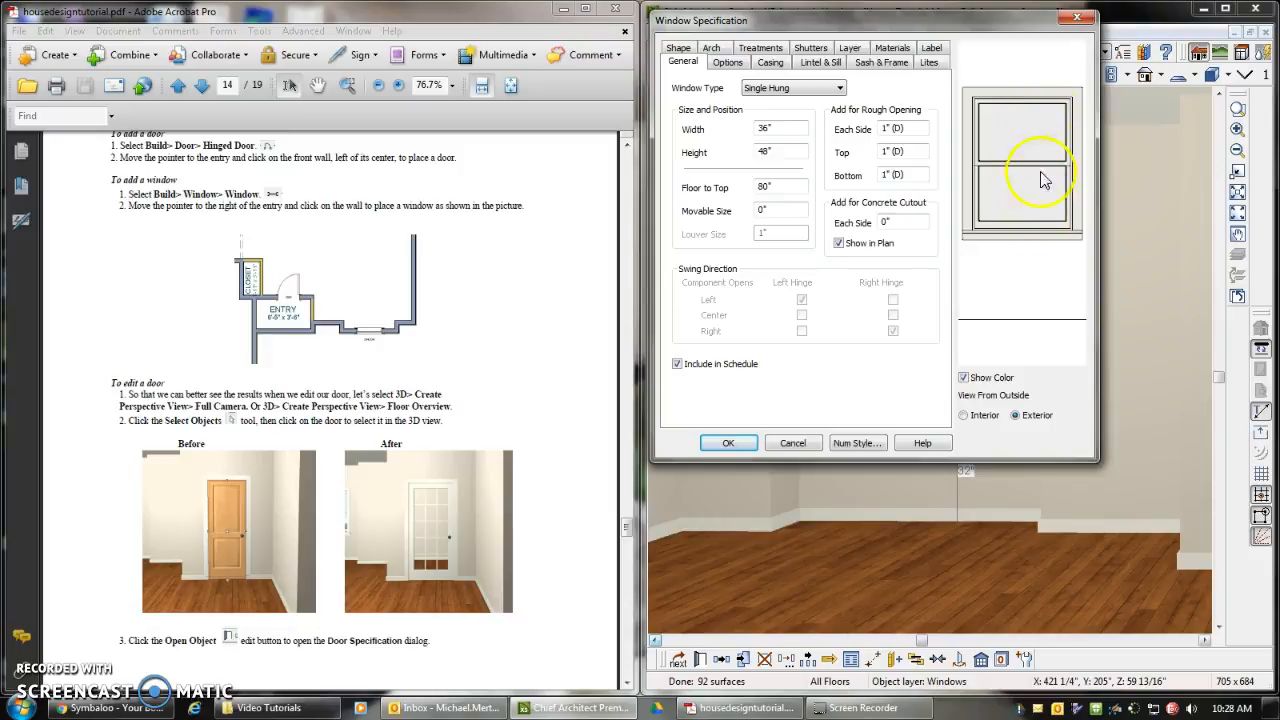
pyautogui.click(815, 92)
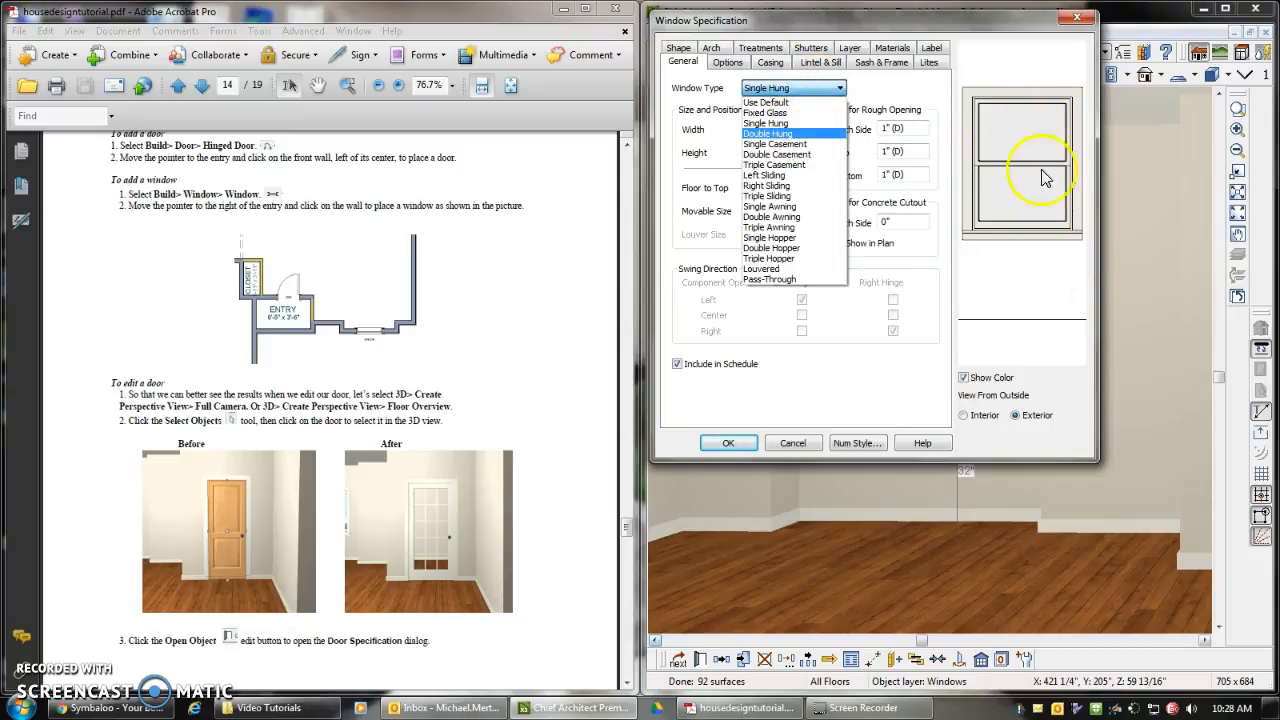
pyautogui.click(803, 134)
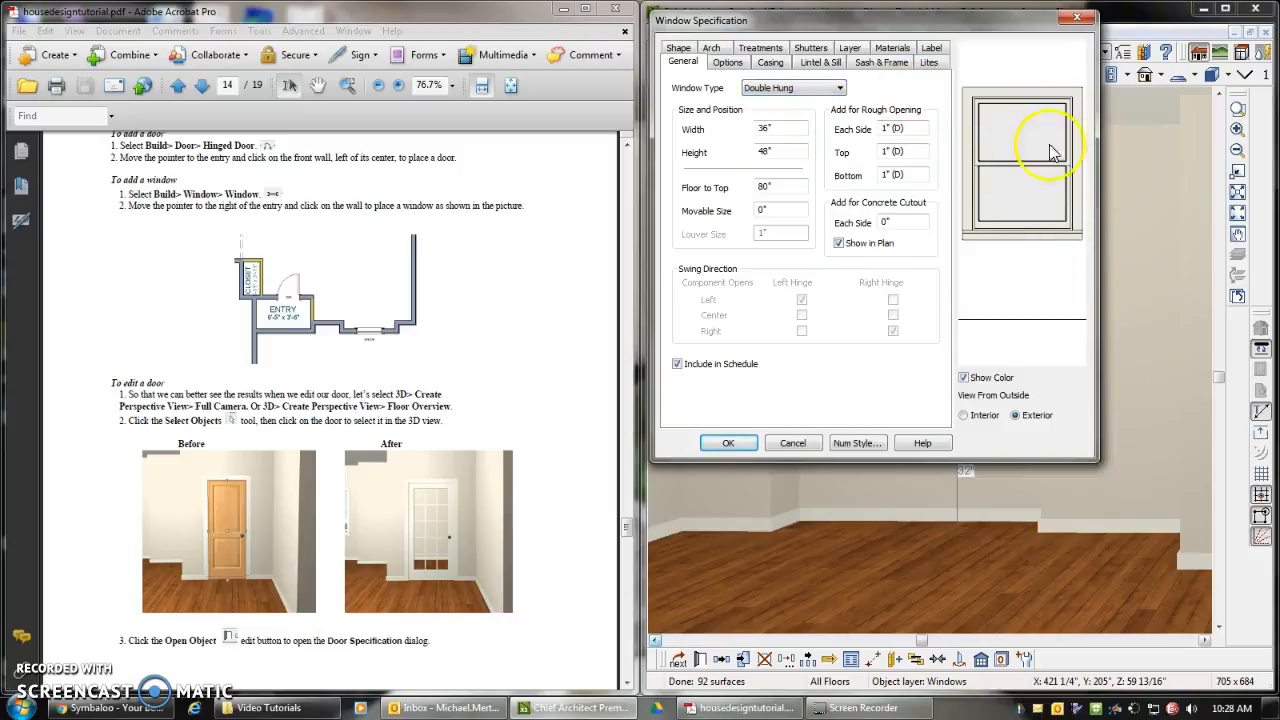
# - Try the Single Casement, Double Casement, Triple Awning and Louvered types on the living room window and compare their previews
pyautogui.click(798, 89)
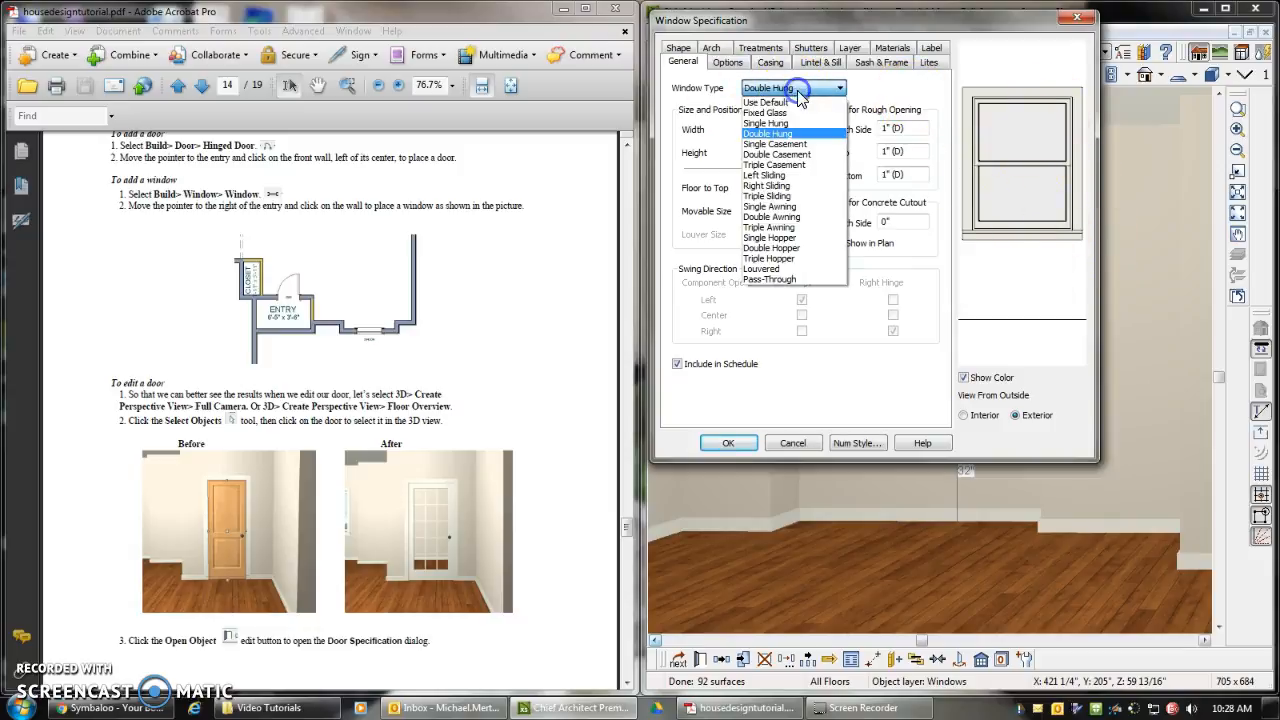
pyautogui.click(810, 145)
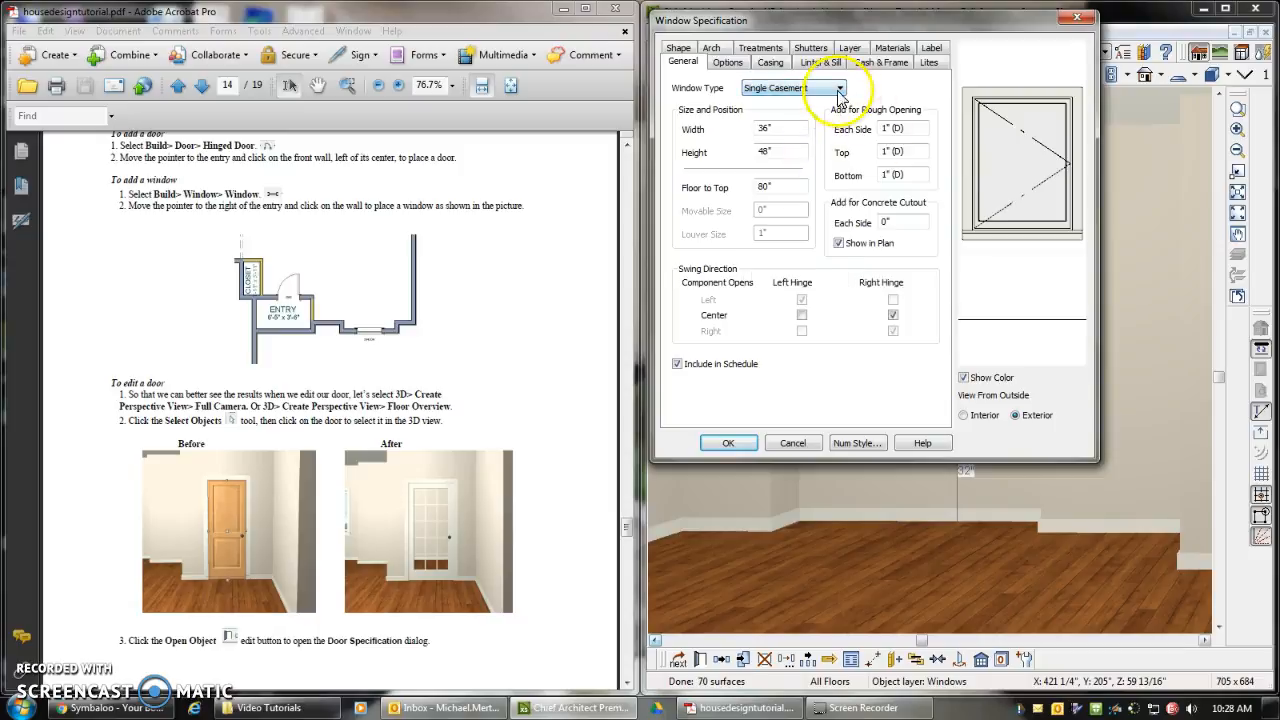
pyautogui.click(840, 89)
pyautogui.click(818, 156)
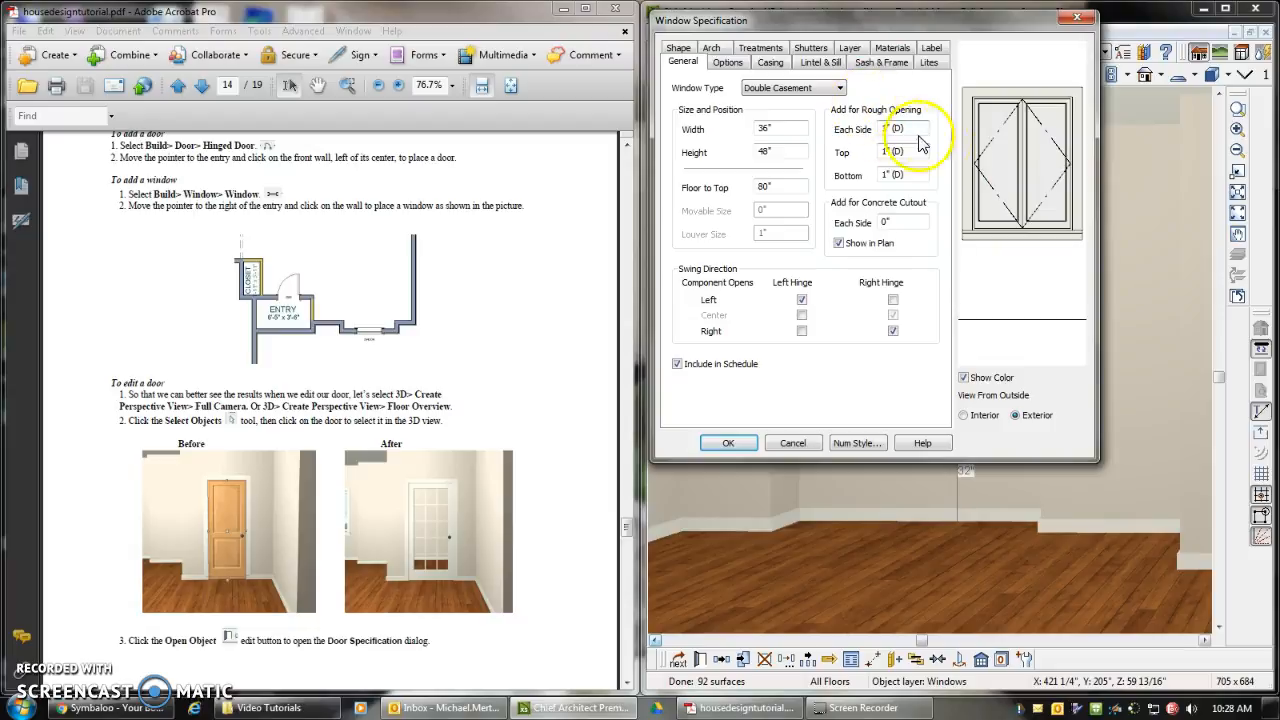
pyautogui.click(838, 88)
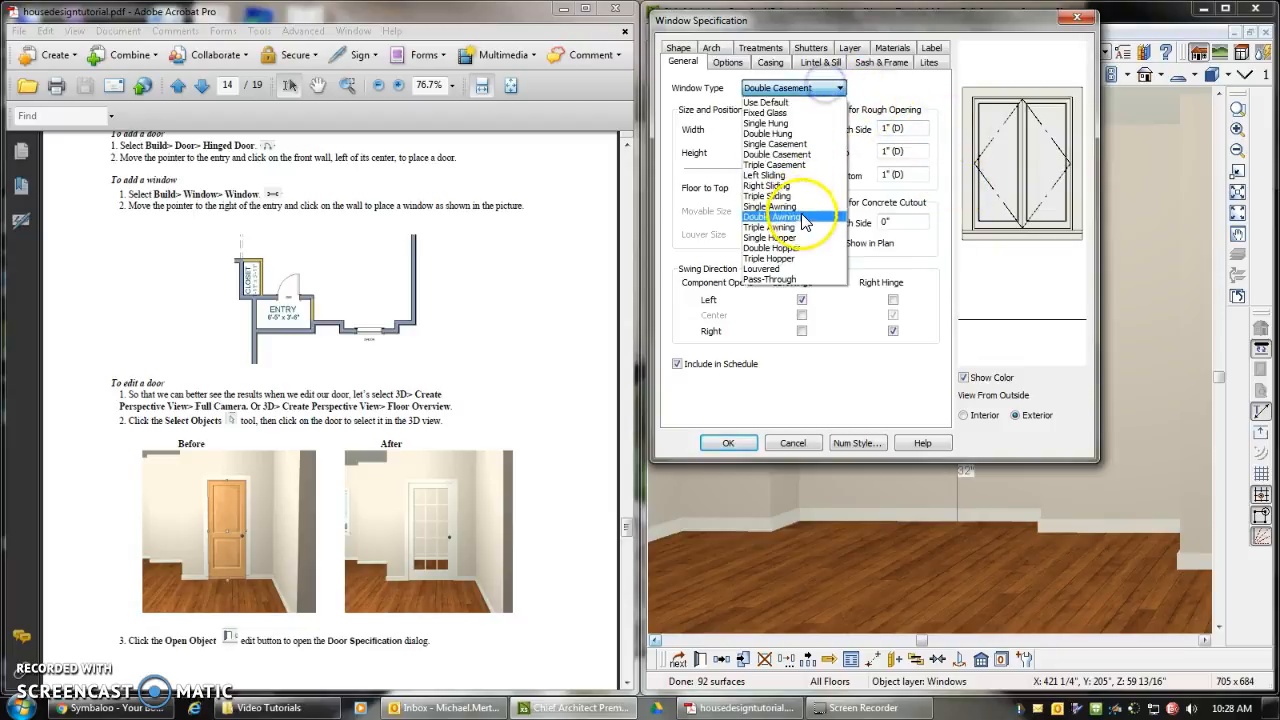
pyautogui.click(800, 229)
pyautogui.click(838, 88)
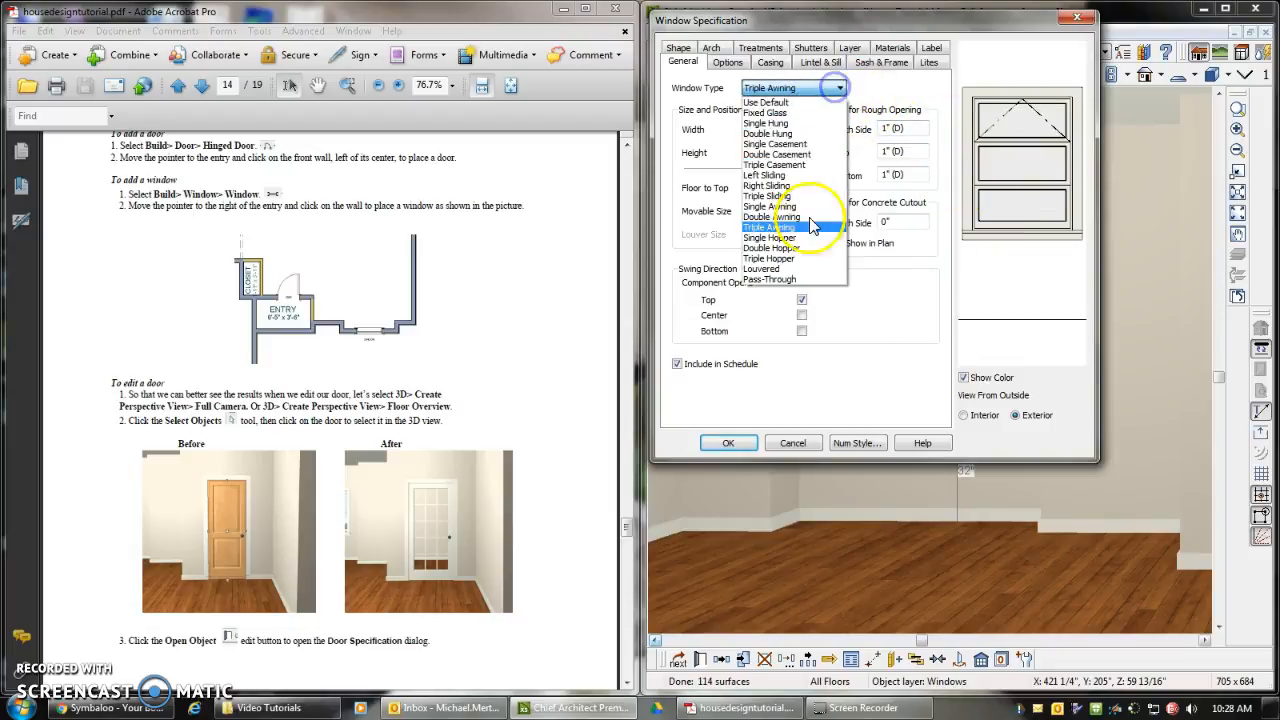
pyautogui.click(806, 270)
# - Set the living room window's type back to Use Default
pyautogui.click(838, 88)
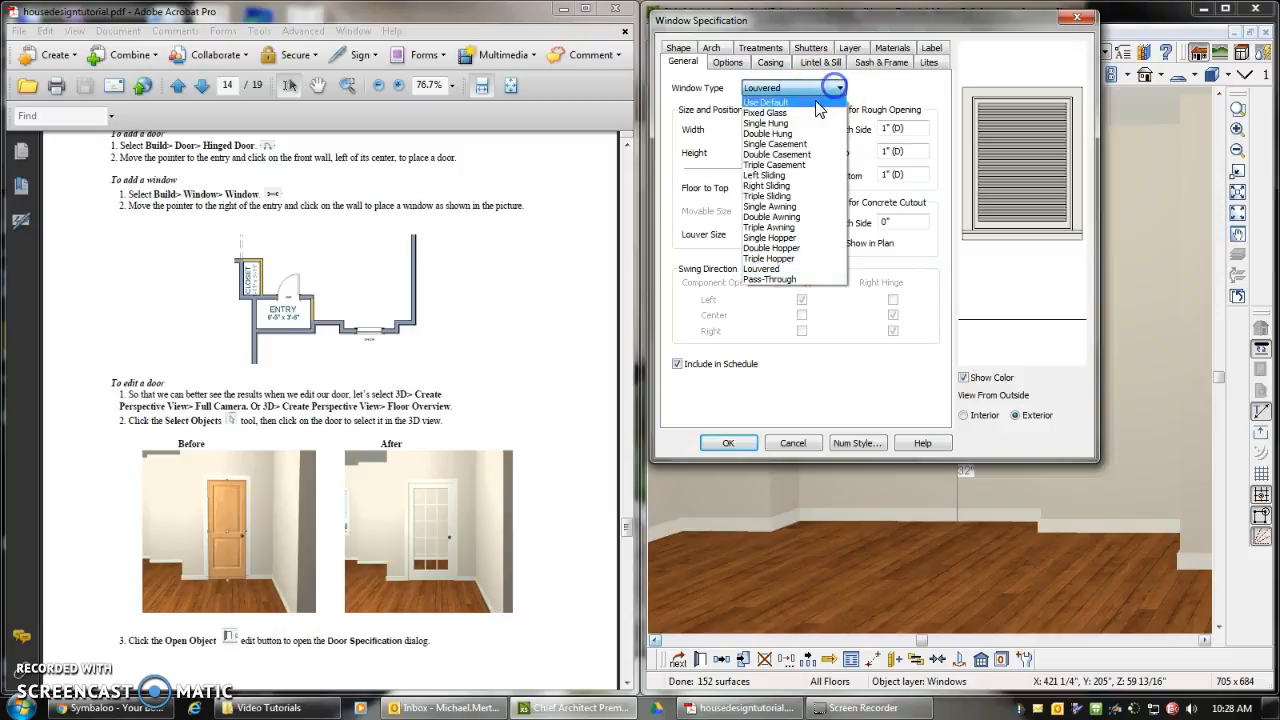
pyautogui.click(812, 112)
pyautogui.click(812, 90)
pyautogui.click(808, 112)
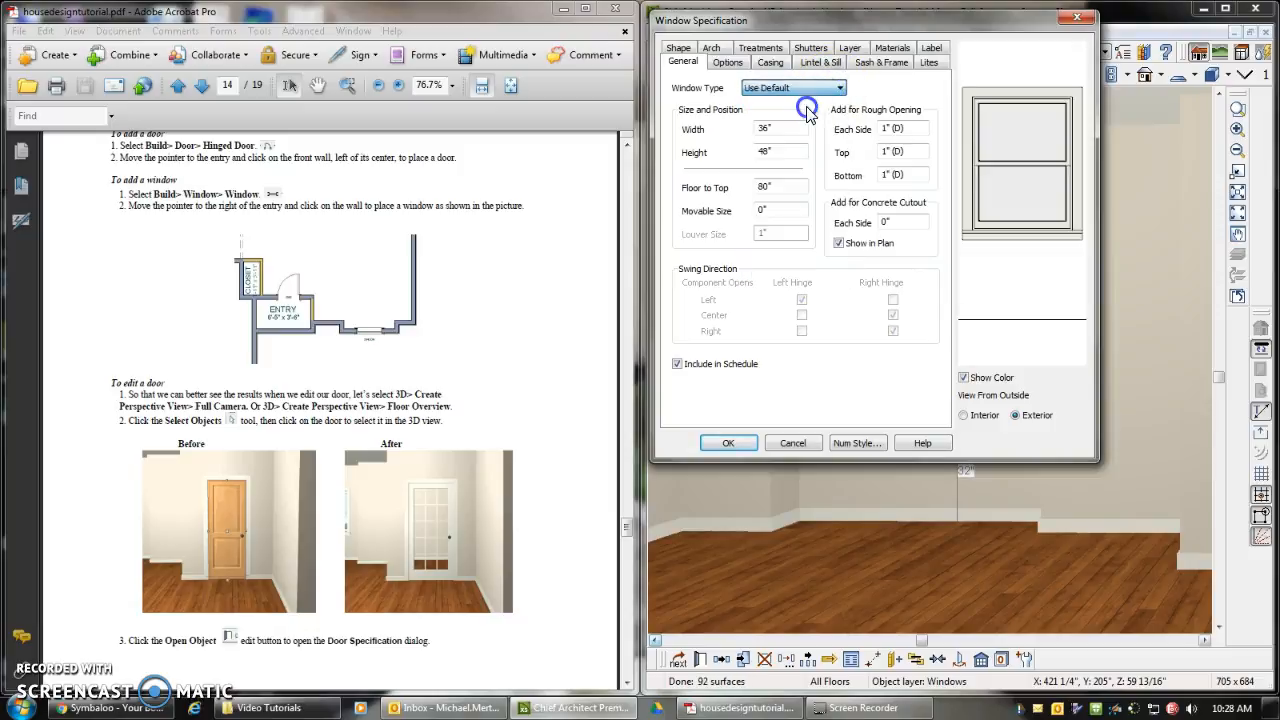
# - Divide the window into 3 lites across and 3 lites vertical and apply the specification
pyautogui.click(928, 62)
pyautogui.click(793, 100)
pyautogui.click(793, 123)
pyautogui.click(793, 123)
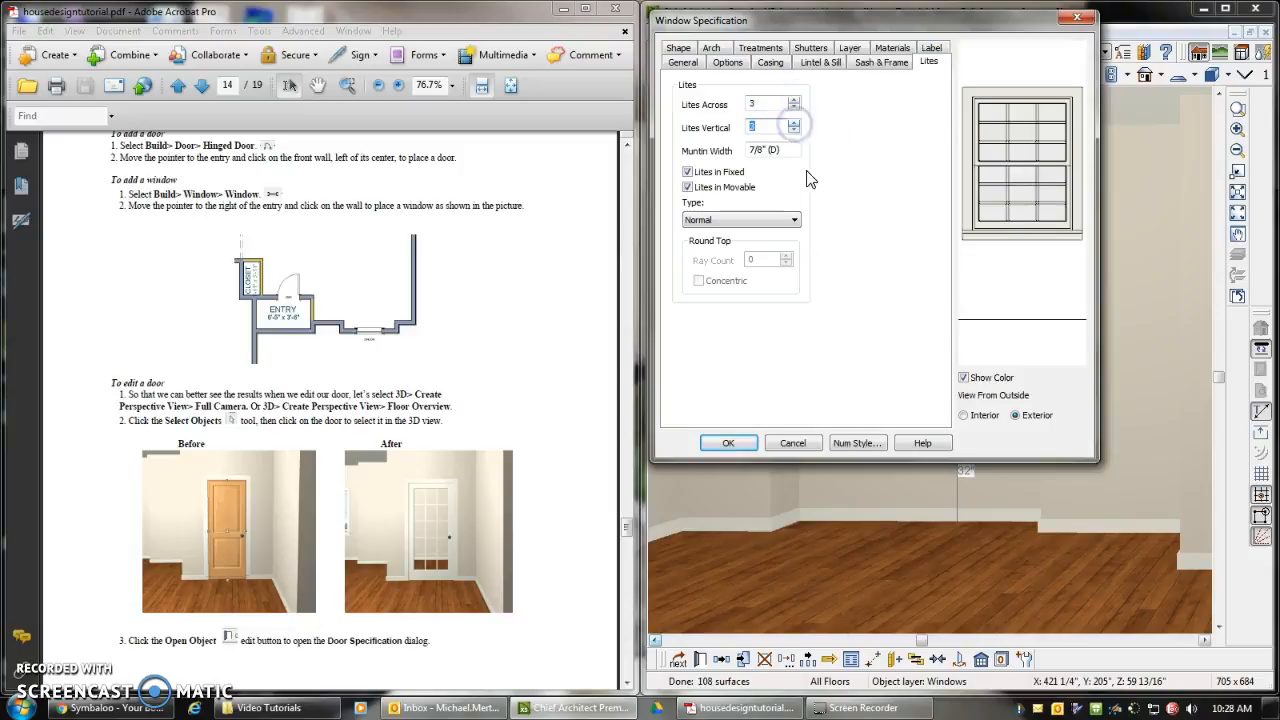
pyautogui.click(727, 441)
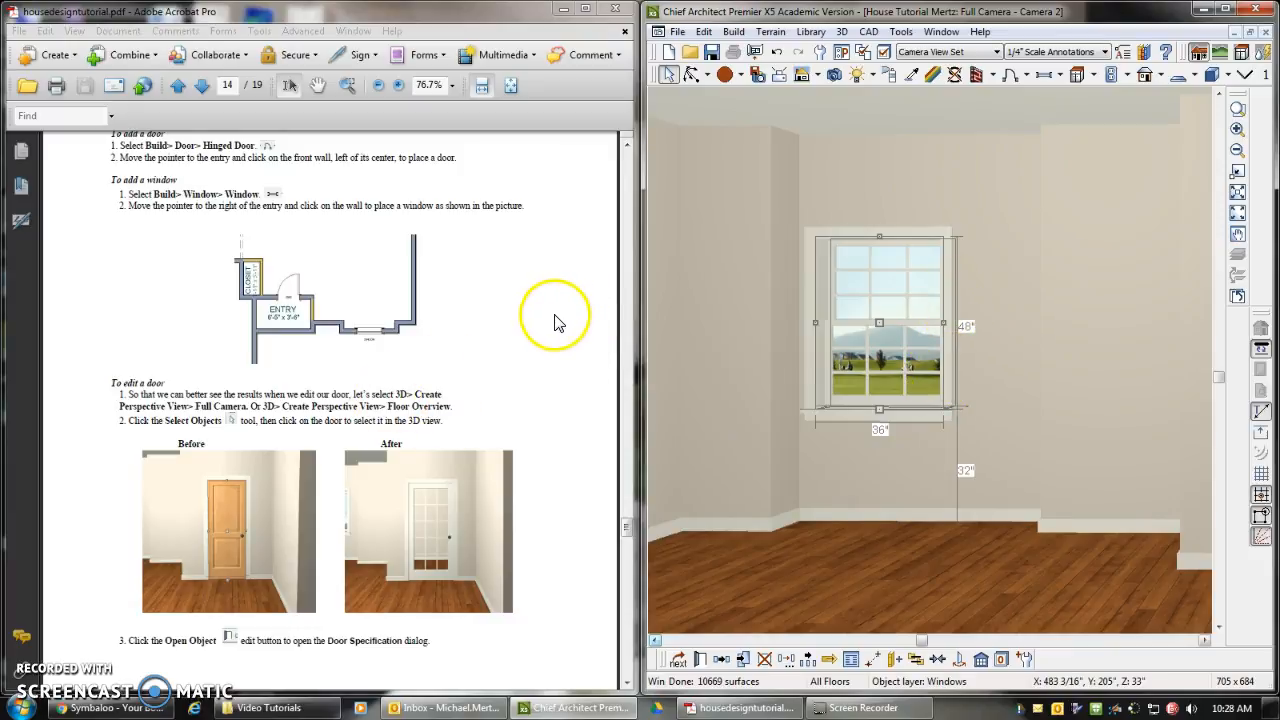
# - Read ahead in the tutorial PDF through the window, door swing and doorway instructions and the Unit 10 floor plans
pyautogui.scroll(-10, 545, 245)
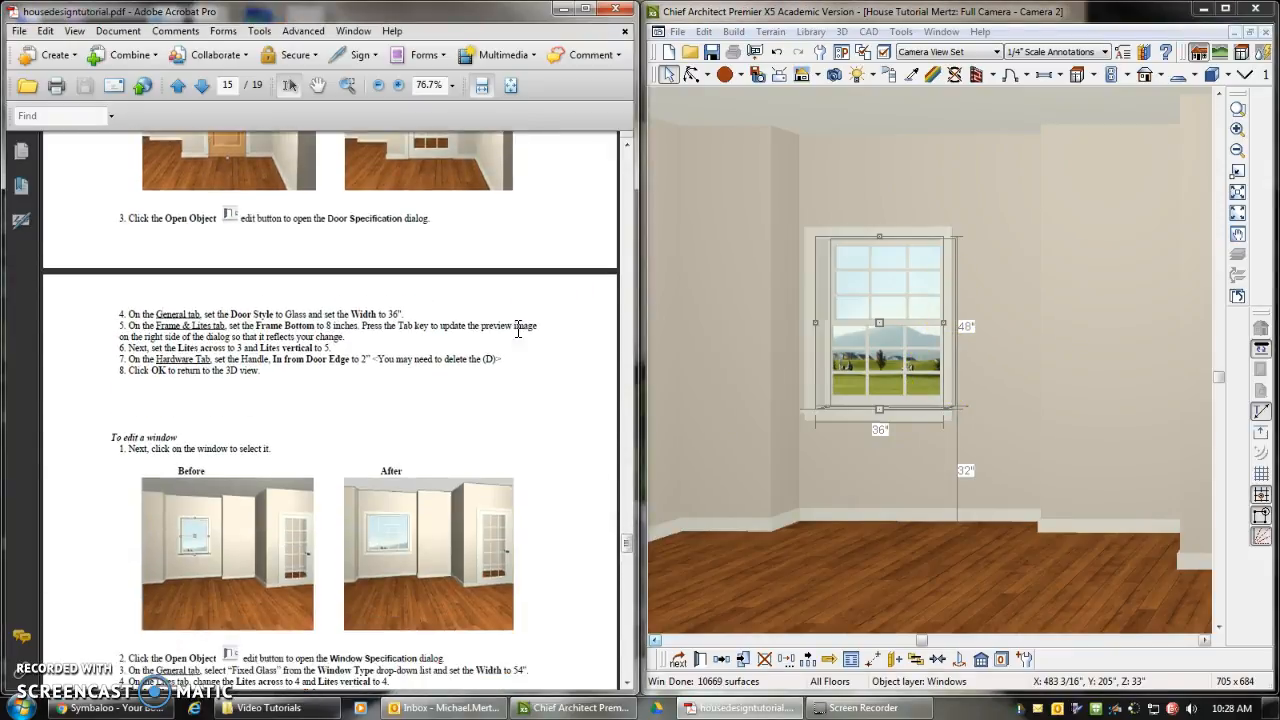
pyautogui.scroll(-6, 517, 330)
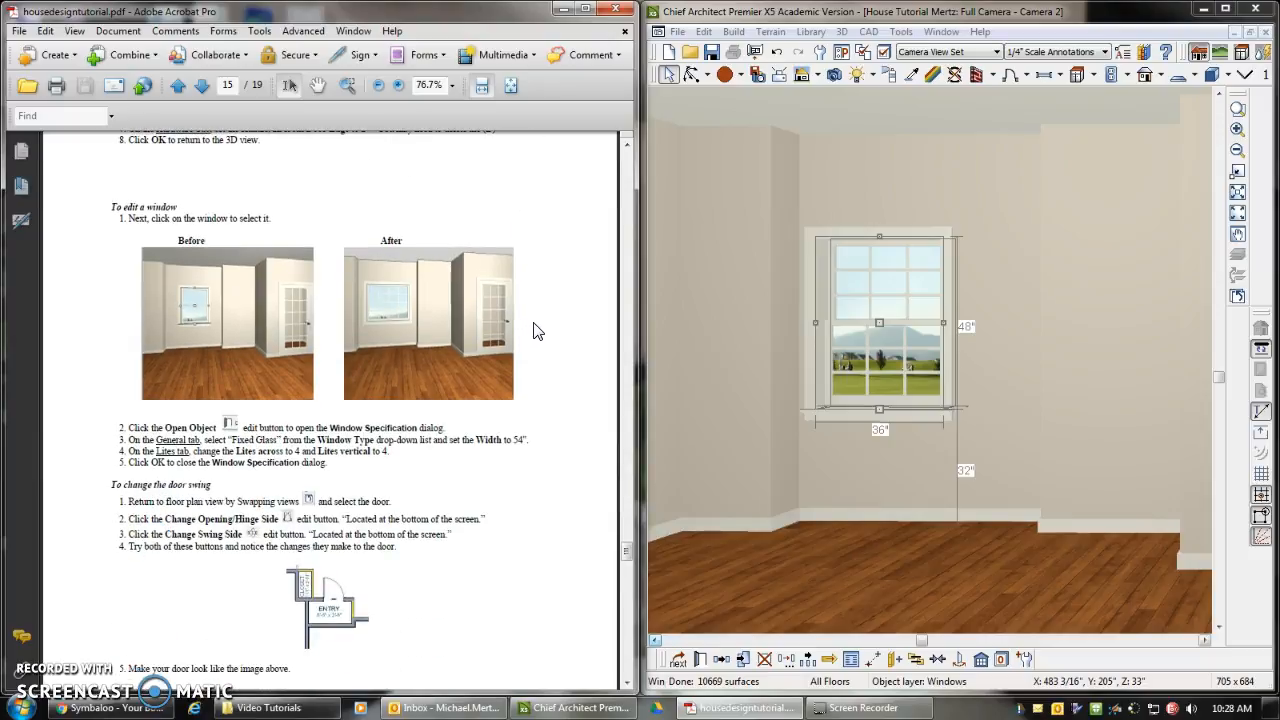
pyautogui.scroll(-2, 532, 333)
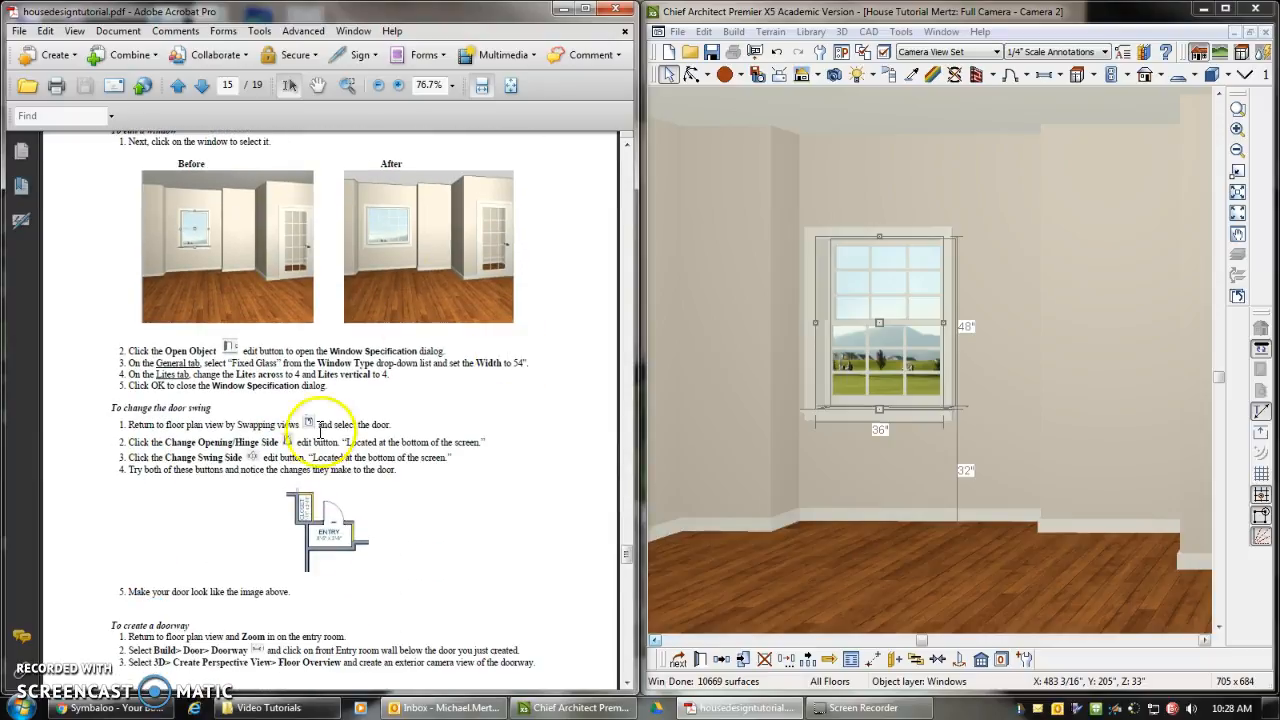
pyautogui.scroll(-8, 410, 440)
pyautogui.scroll(-4, 406, 433)
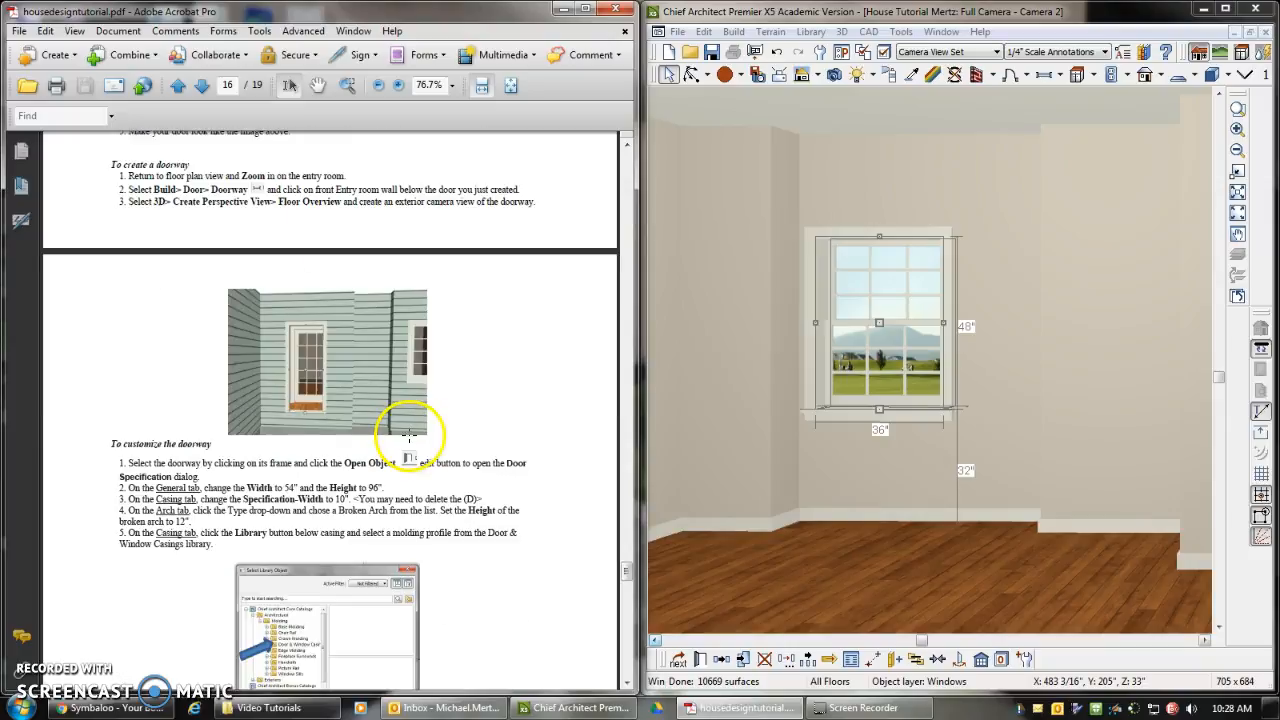
pyautogui.scroll(-20, 409, 437)
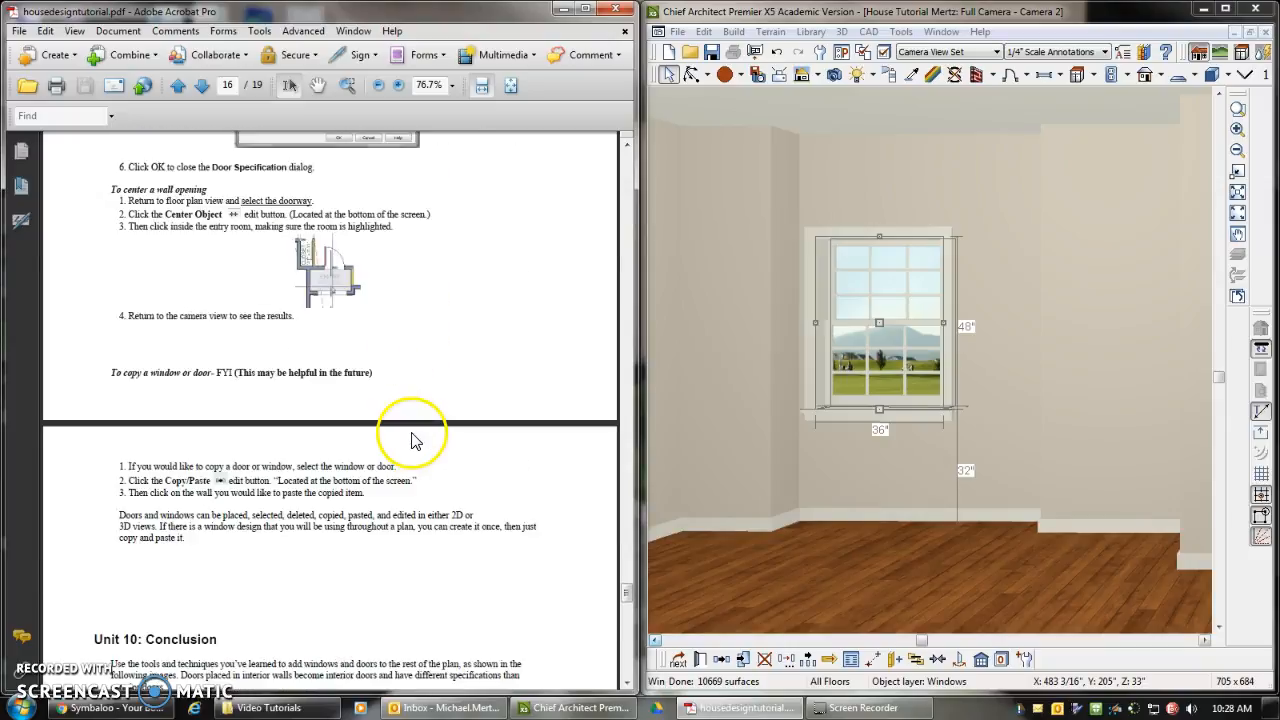
pyautogui.scroll(-4, 416, 435)
pyautogui.scroll(18, 414, 420)
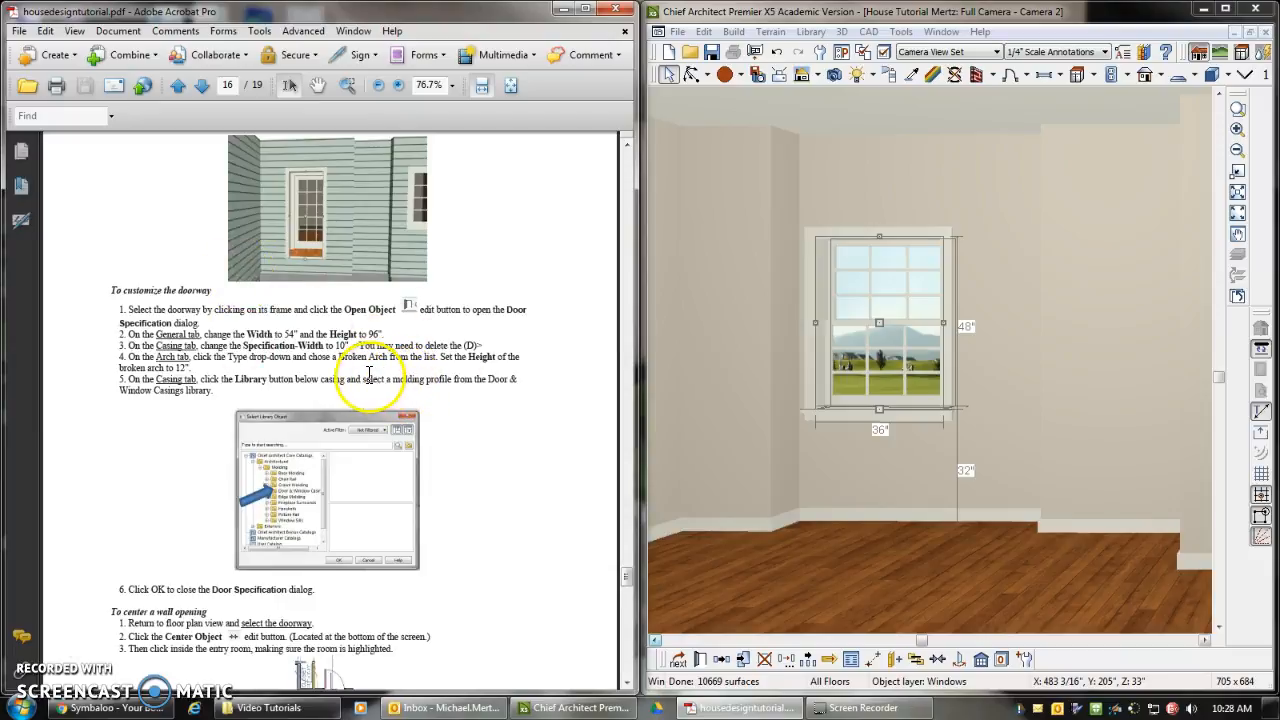
pyautogui.scroll(-20, 369, 375)
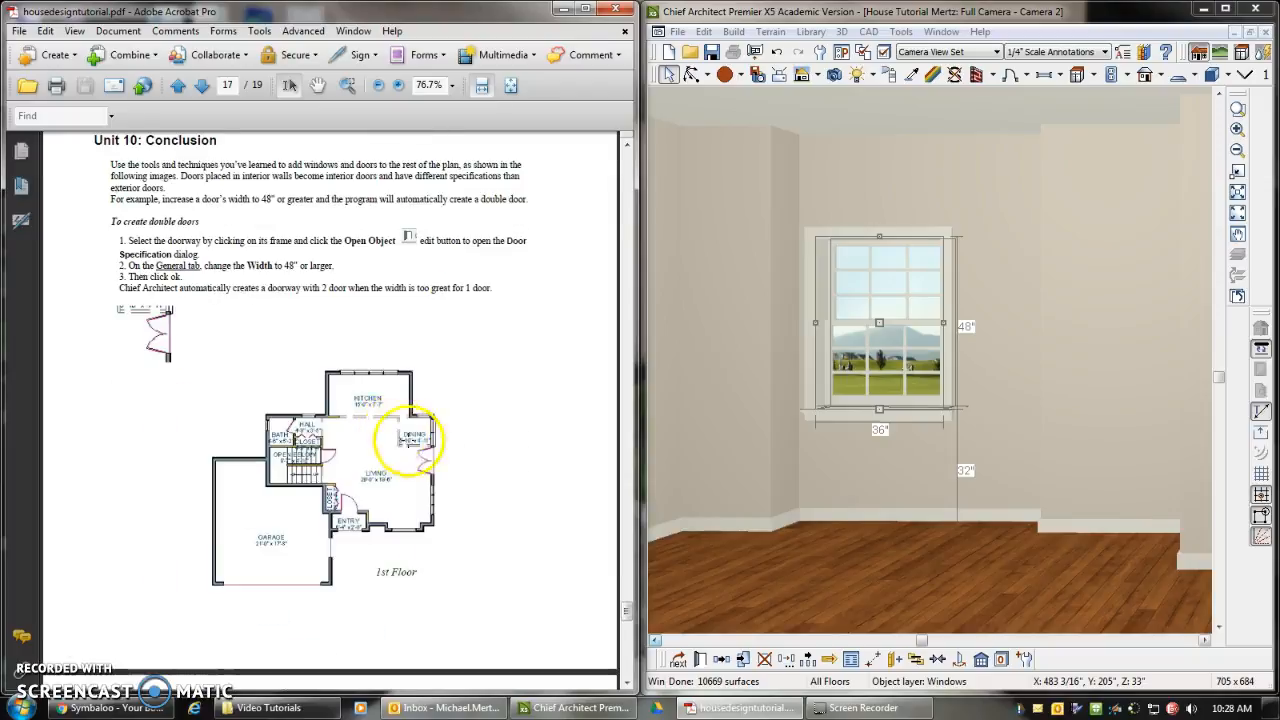
pyautogui.scroll(-7, 340, 522)
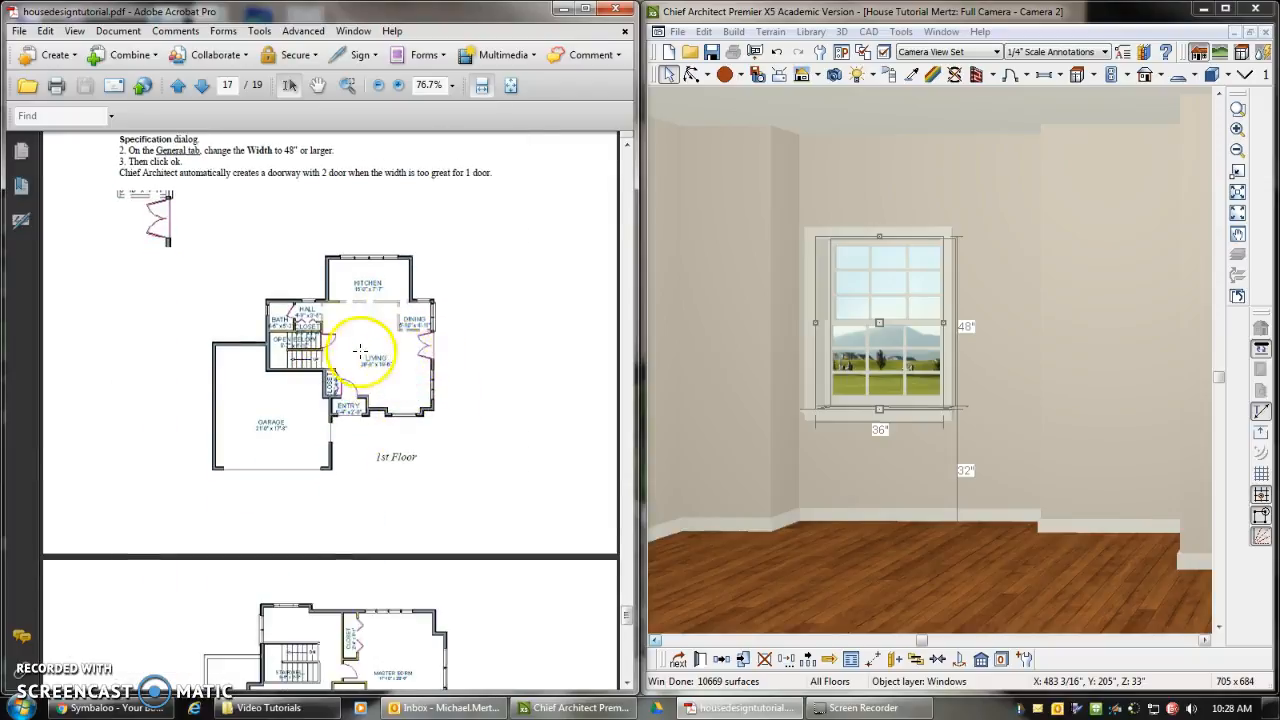
pyautogui.scroll(5, 450, 540)
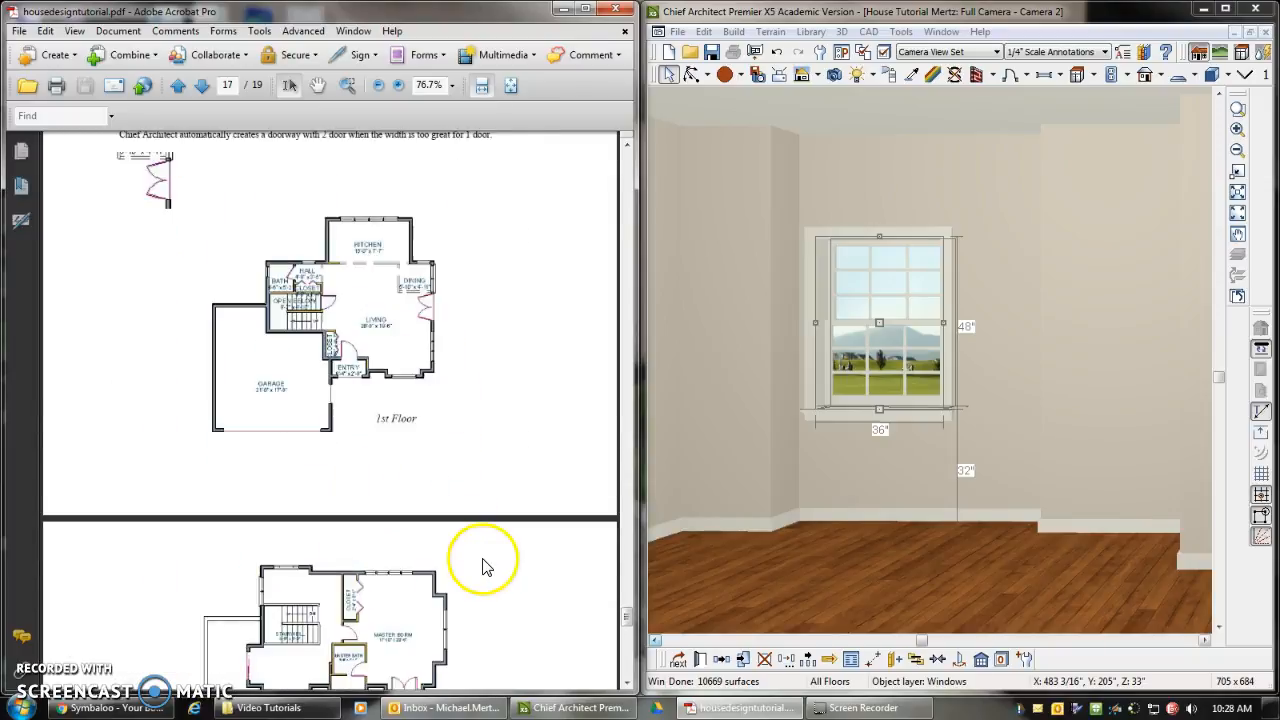
pyautogui.scroll(20, 483, 567)
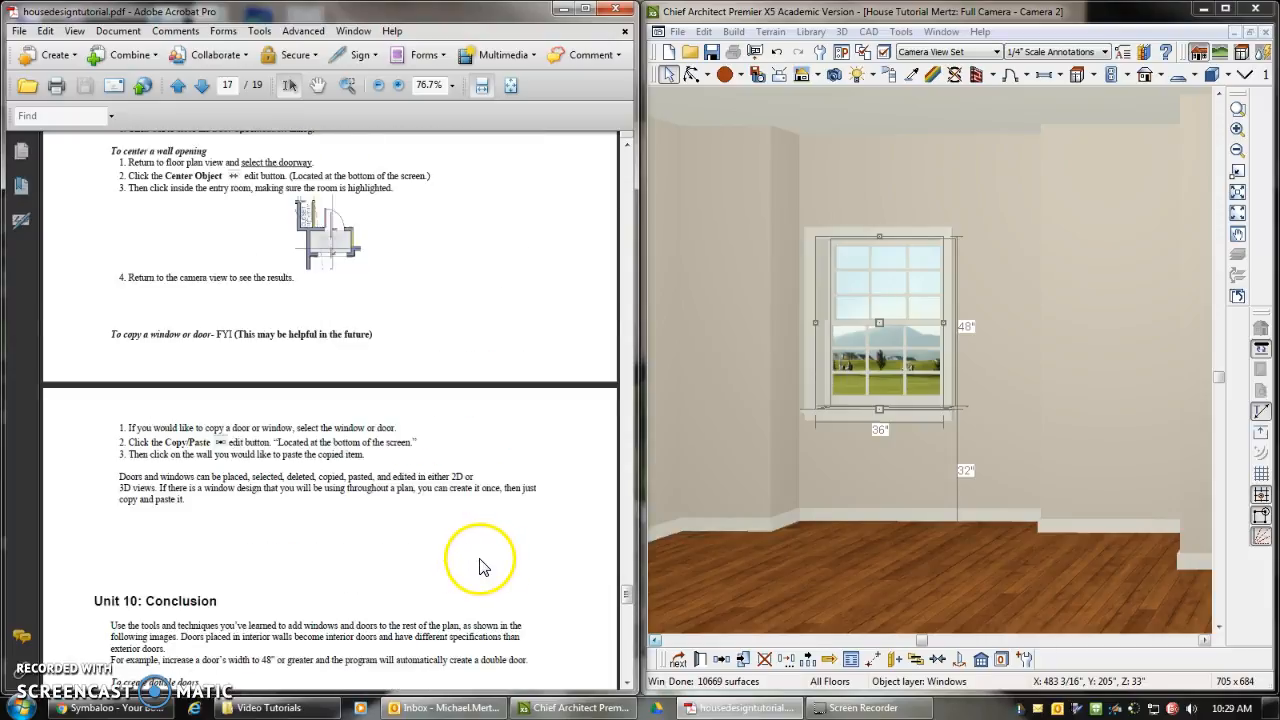
pyautogui.scroll(10, 478, 567)
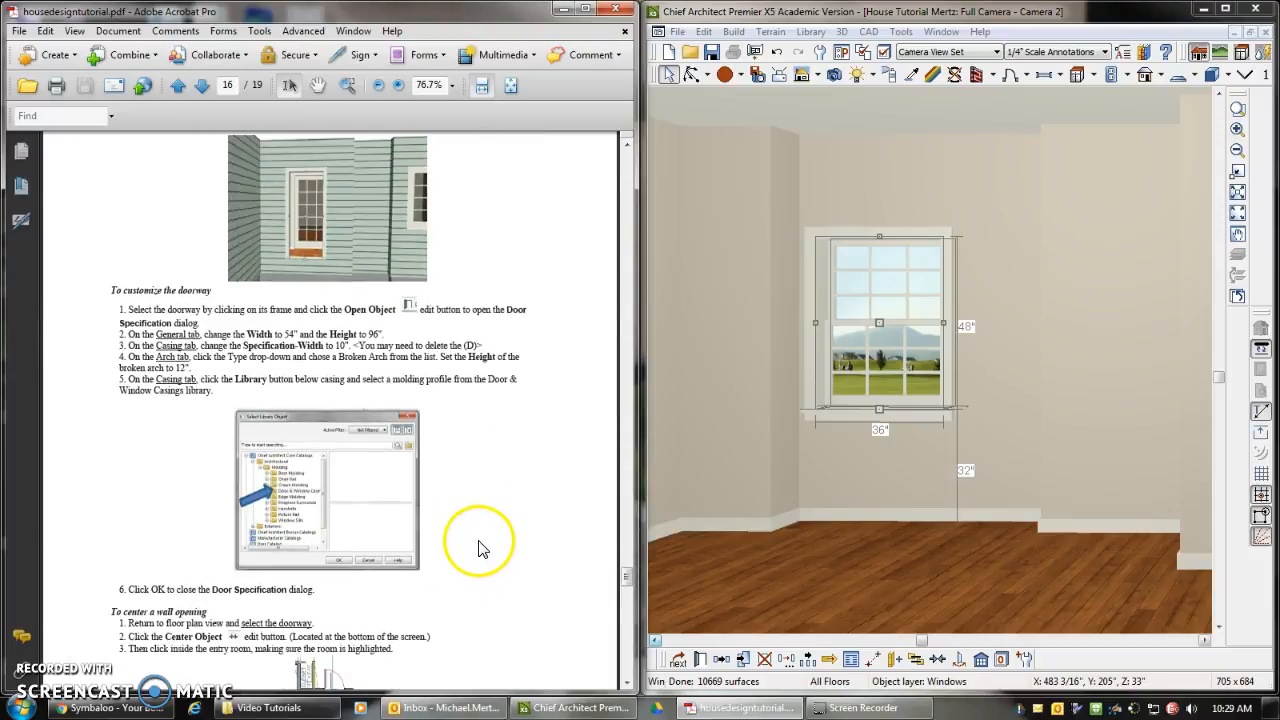
pyautogui.scroll(2, 451, 531)
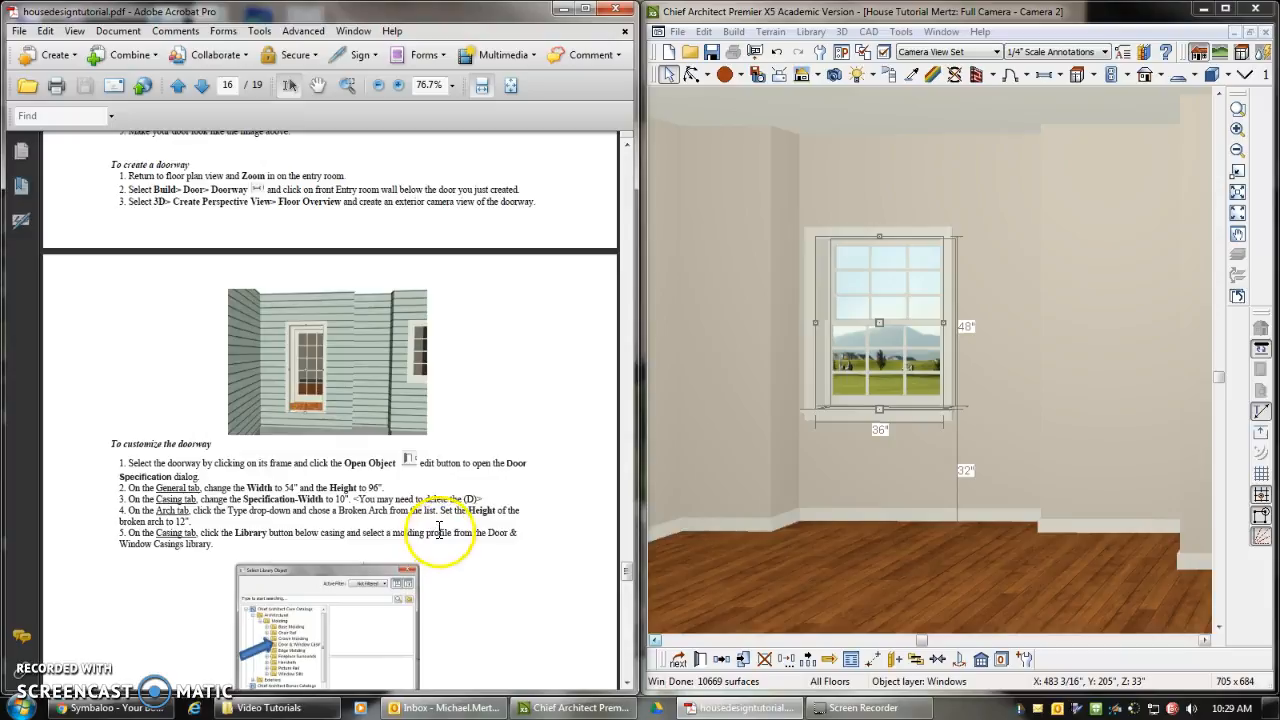
# - Close the camera view, return to the floor plan and place a doorway in the front Entry wall below the hinged door
pyautogui.click(1265, 32)
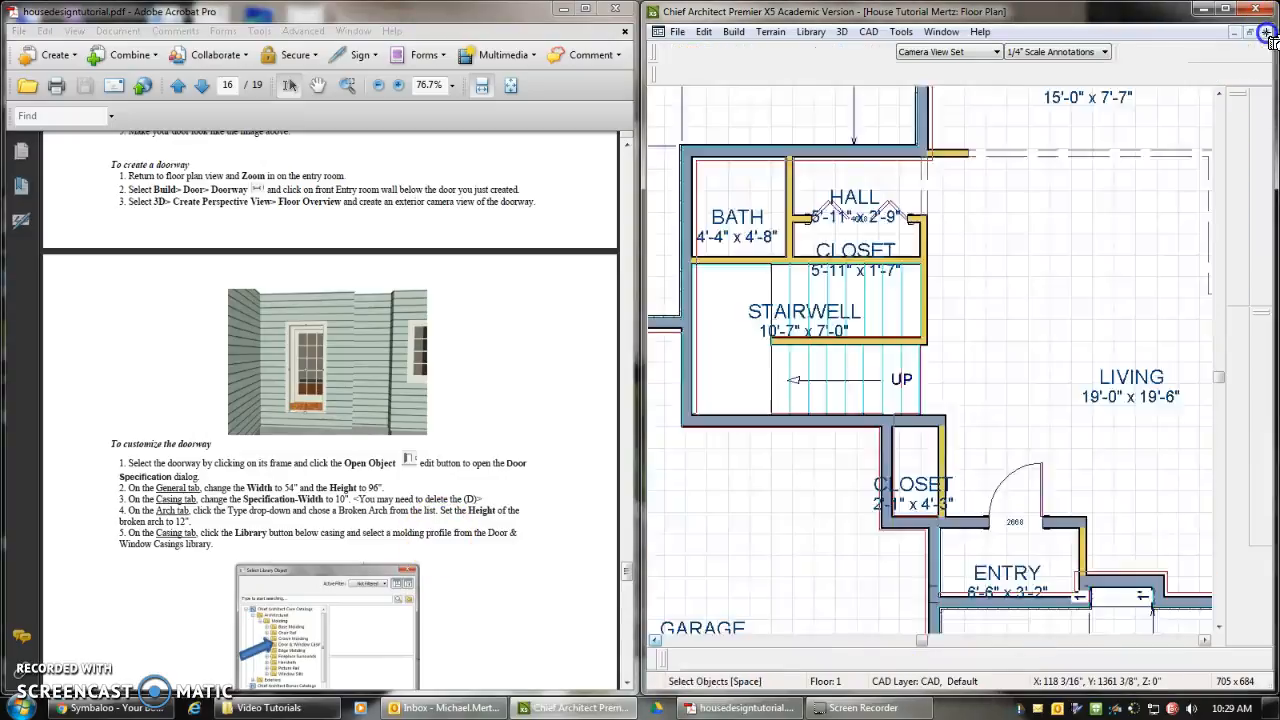
pyautogui.scroll(-2, 1038, 342)
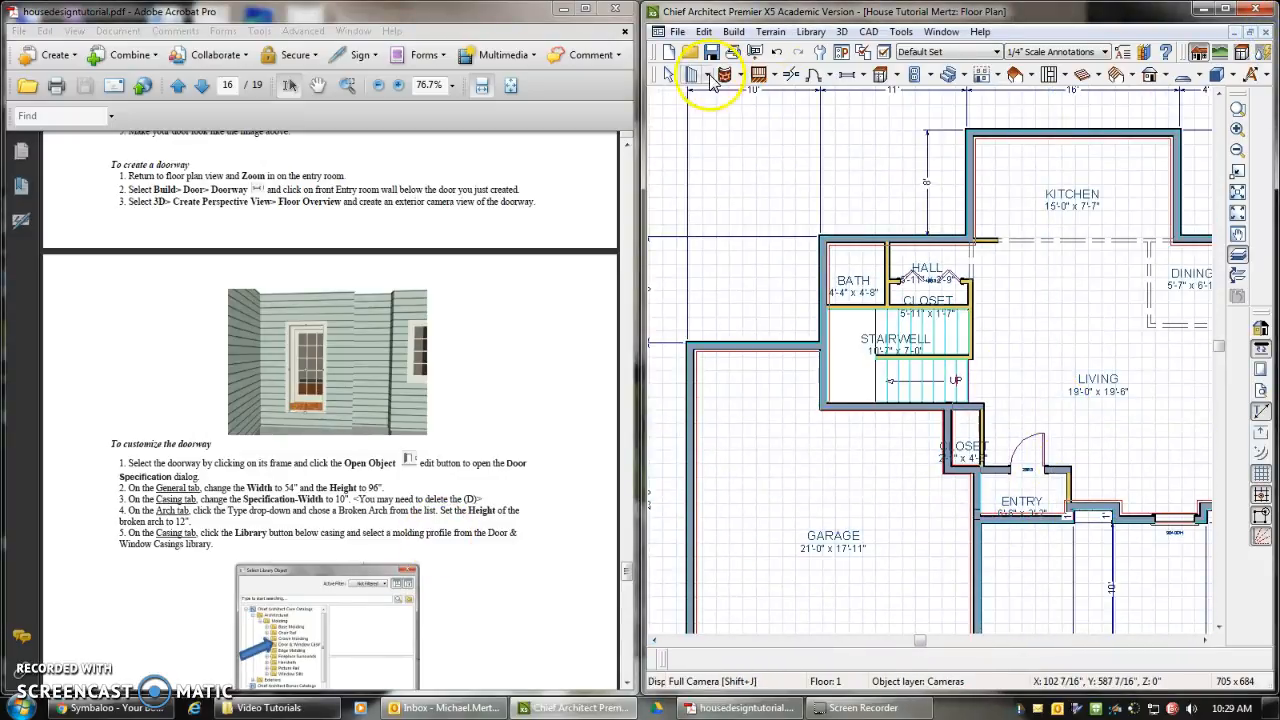
pyautogui.click(829, 74)
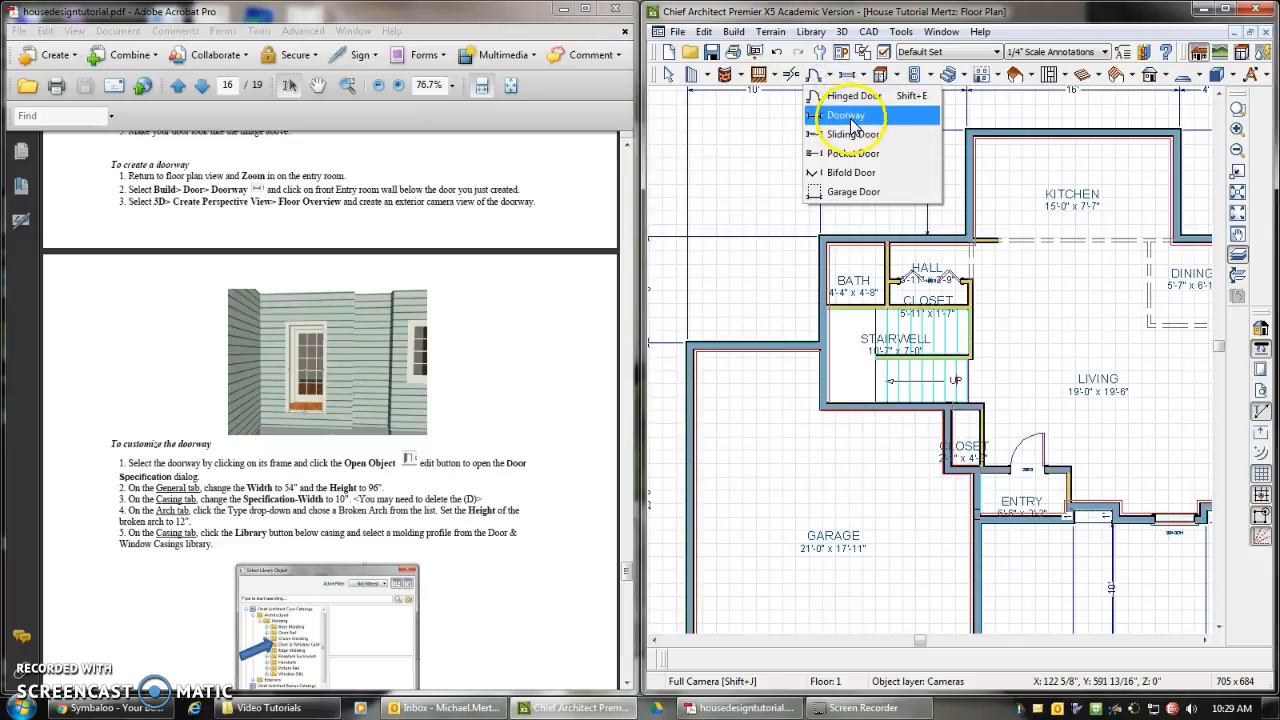
pyautogui.click(848, 110)
pyautogui.click(1028, 524)
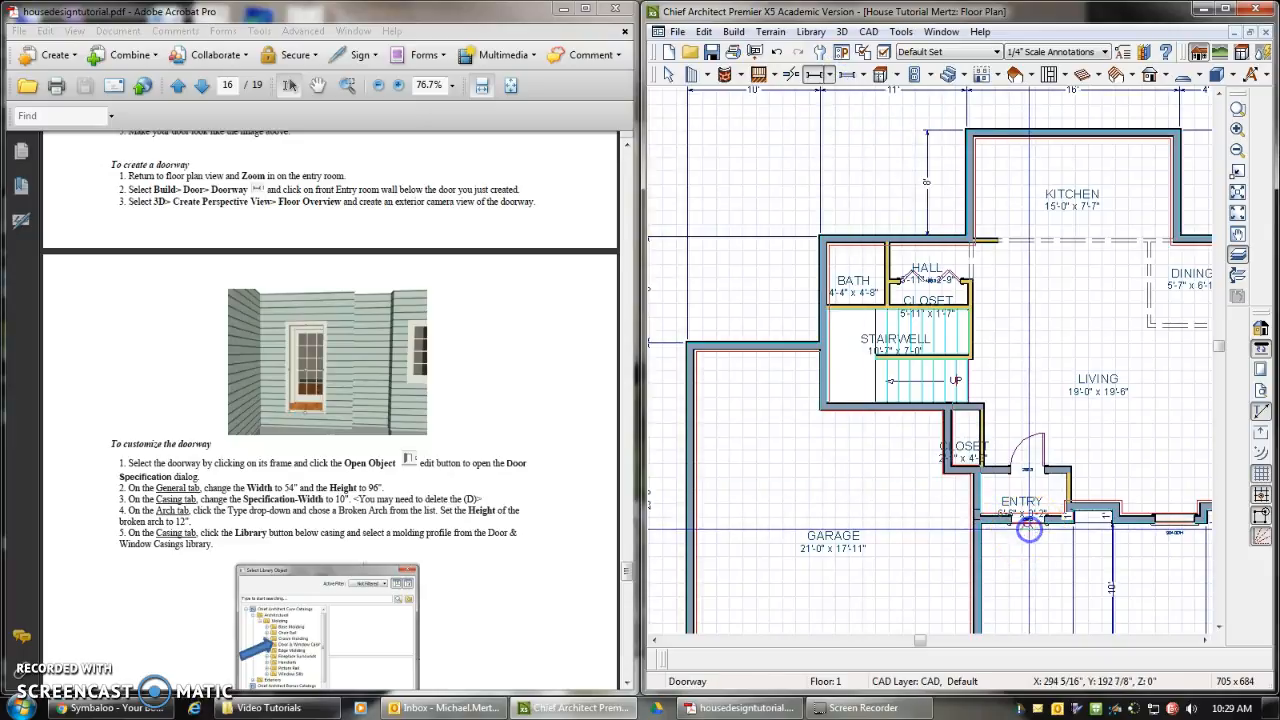
# - Create a Floor Camera view from outside the house, looking at the new Entry doorway
pyautogui.click(842, 31)
pyautogui.moveTo(808, 72)
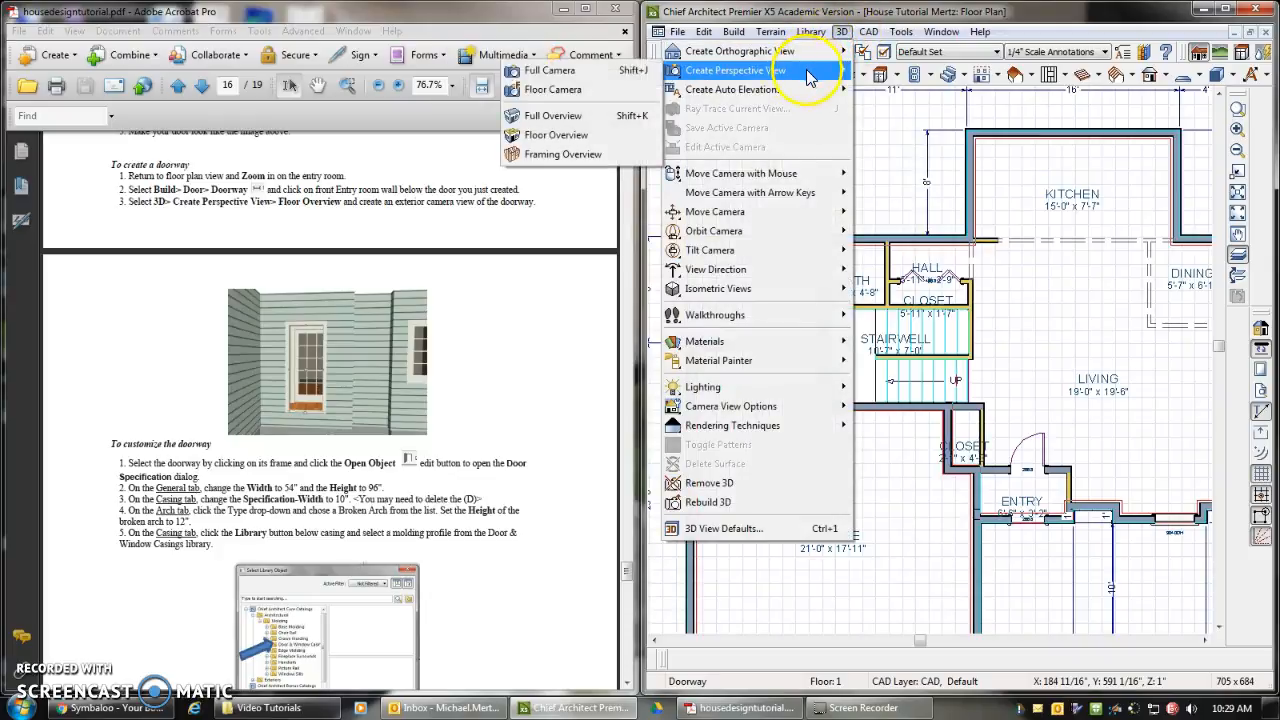
pyautogui.click(598, 89)
pyautogui.moveTo(1040, 617); pyautogui.dragTo(1037, 591)
# - Review the tutorial PDF's instructions on changing the door swing and creating the doorway
pyautogui.click(489, 358)
pyautogui.scroll(2, 487, 360)
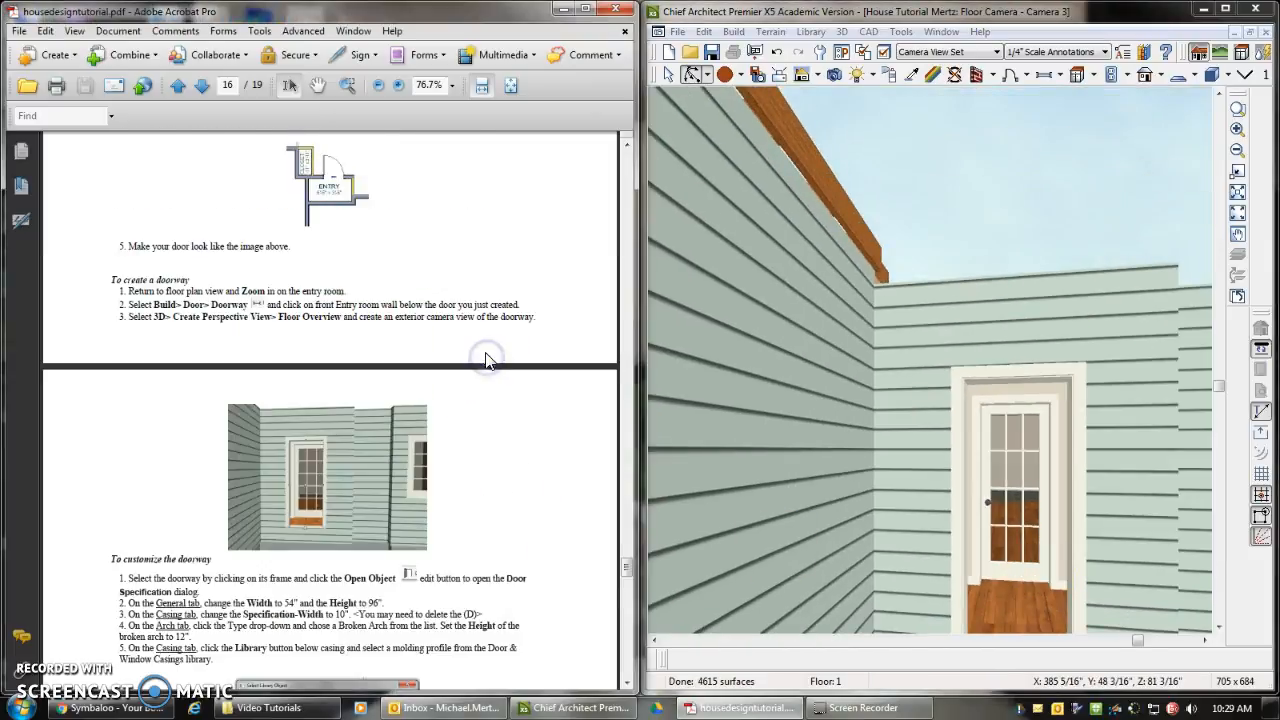
pyautogui.scroll(2, 487, 360)
pyautogui.click(1018, 512)
pyautogui.click(521, 351)
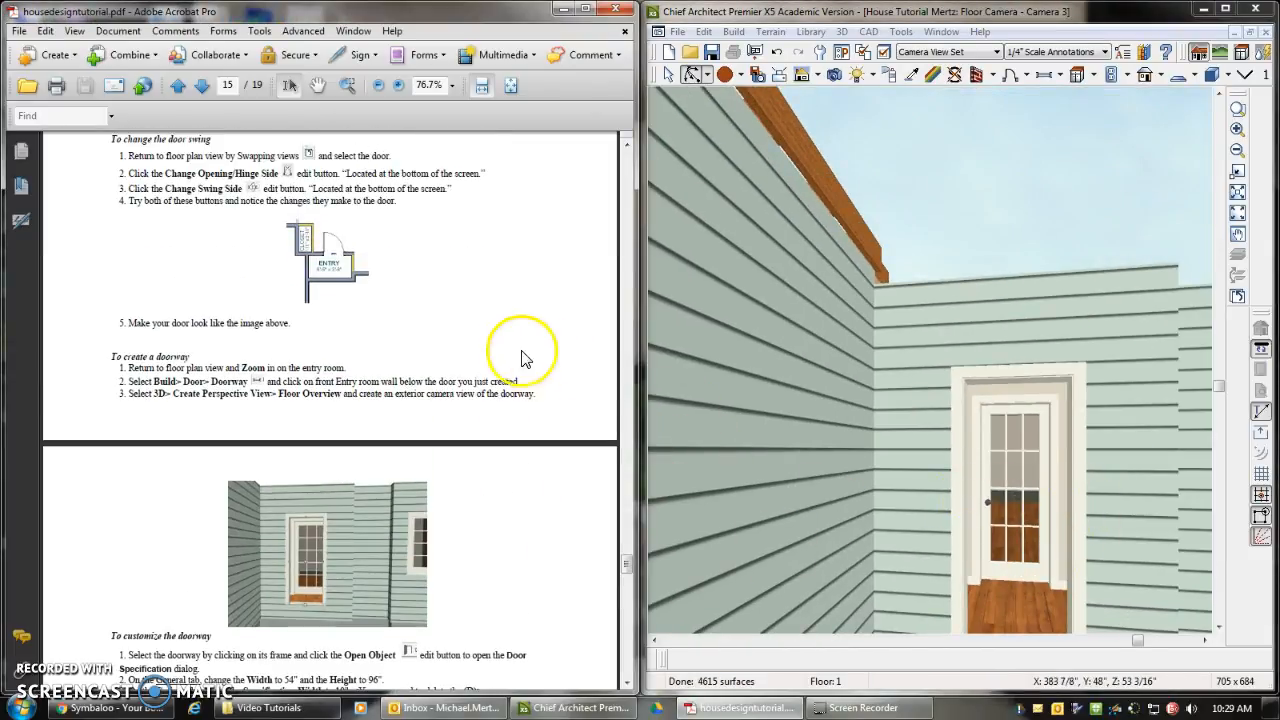
pyautogui.scroll(4, 490, 360)
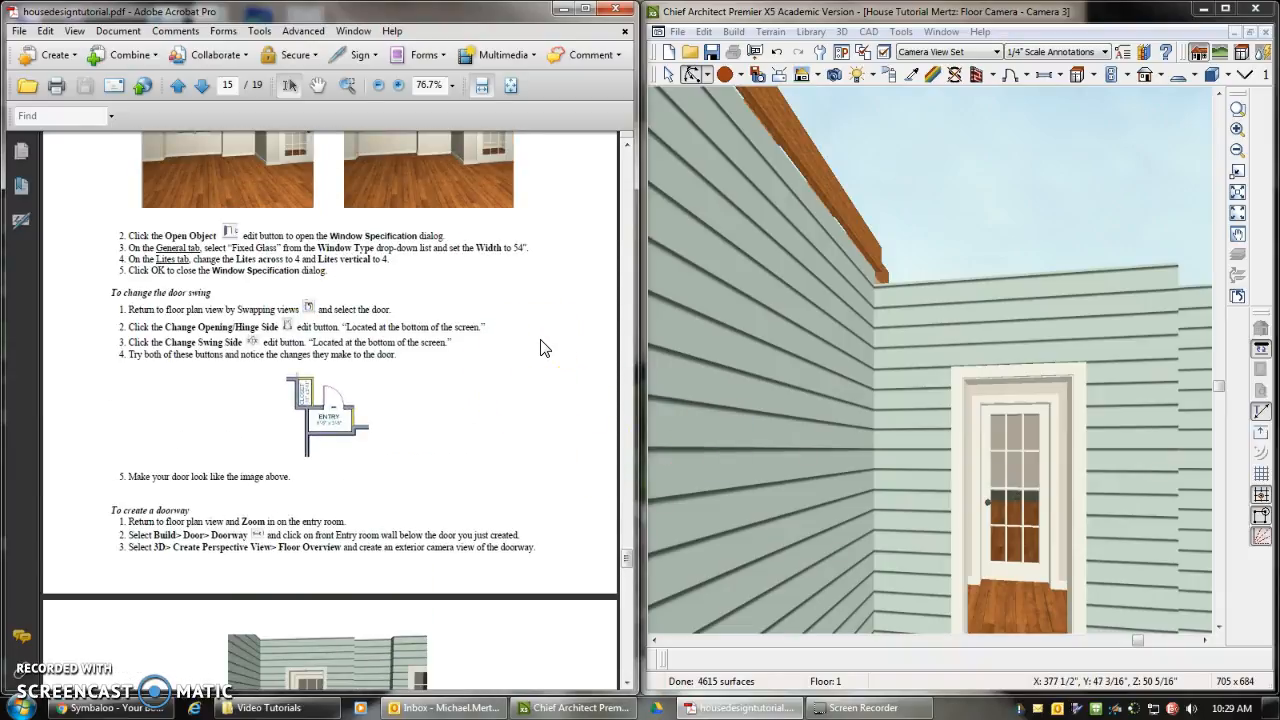
# - Open the exterior Entry doorway's specification, check its door style options and set its arch type to Round Top
pyautogui.click(746, 128)
pyautogui.click(668, 76)
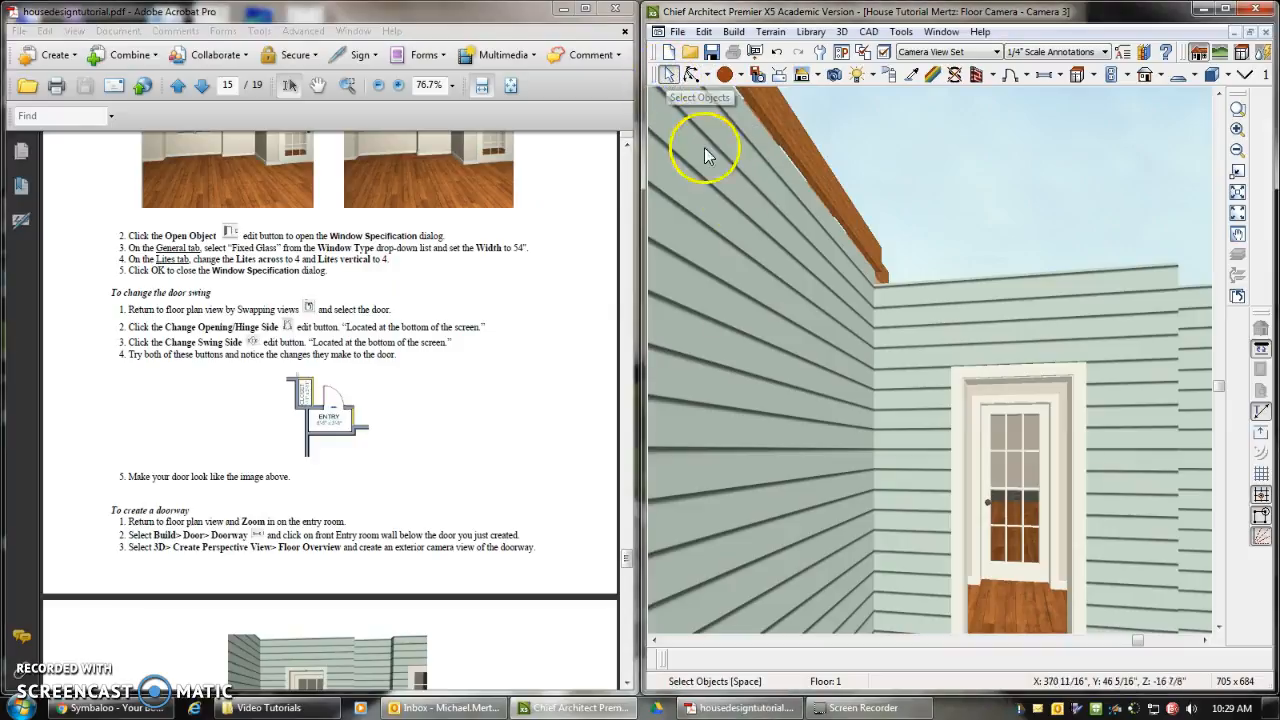
pyautogui.doubleClick(985, 375)
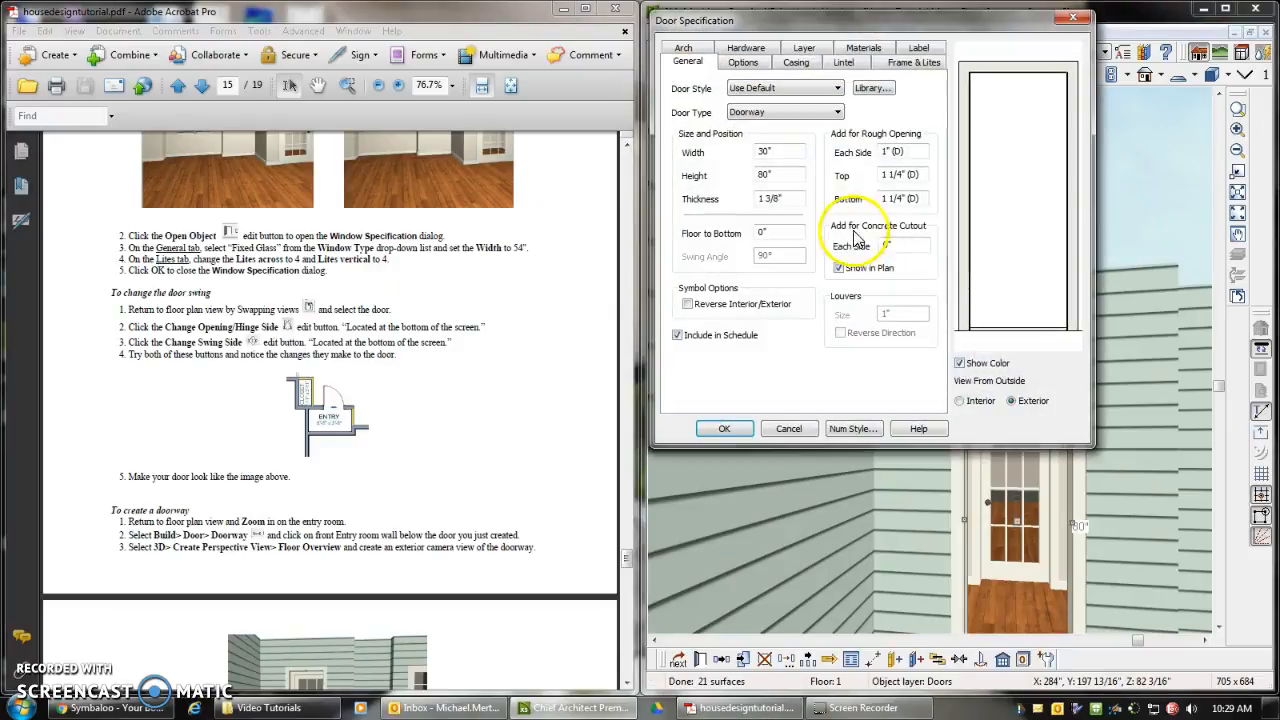
pyautogui.click(838, 90)
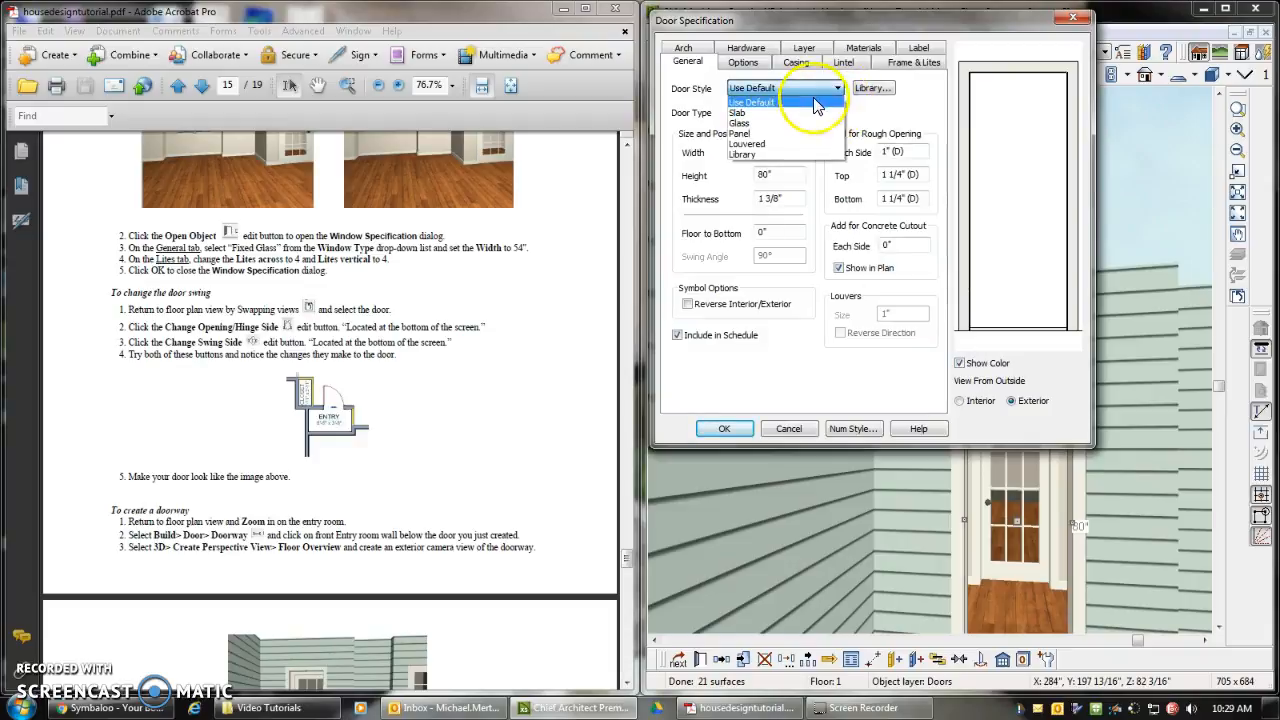
pyautogui.click(933, 97)
pyautogui.click(795, 111)
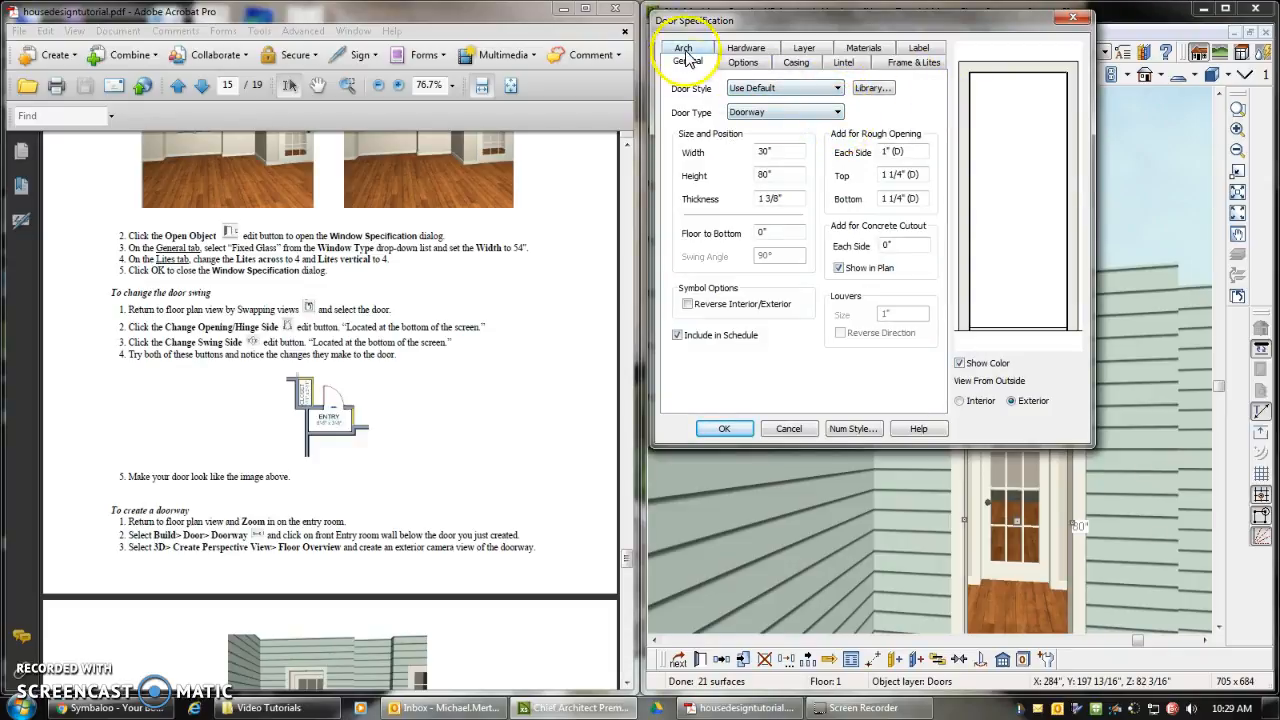
pyautogui.click(686, 52)
pyautogui.click(797, 104)
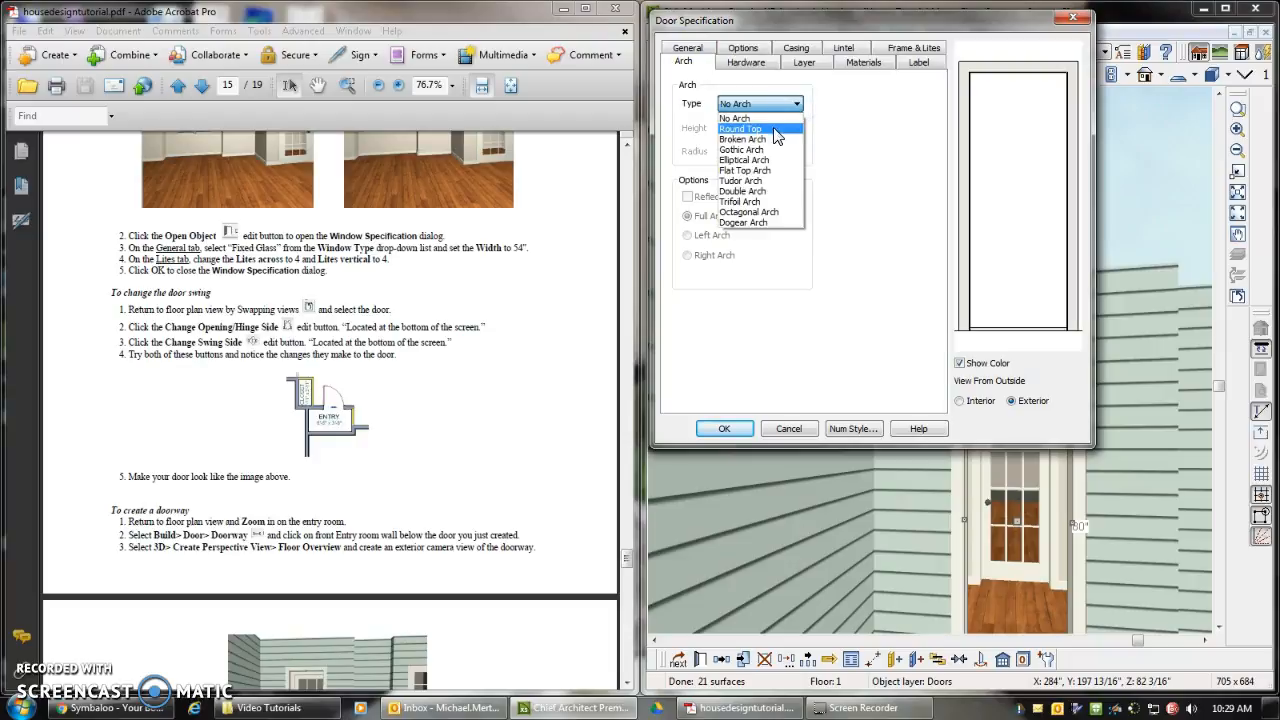
pyautogui.click(776, 132)
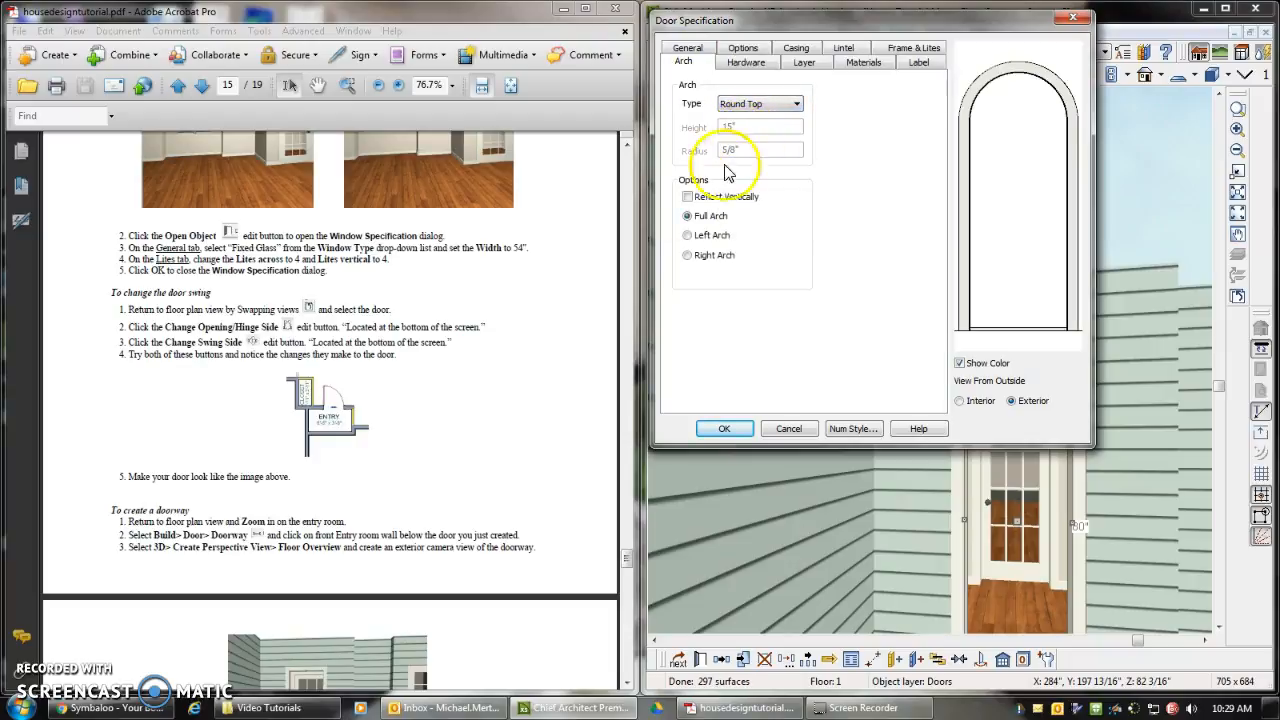
# - Check the tutorial PDF's instructions for customizing the doorway and set the Entry doorway's width to 96"
pyautogui.click(528, 337)
pyautogui.scroll(6, 520, 355)
pyautogui.scroll(6, 518, 365)
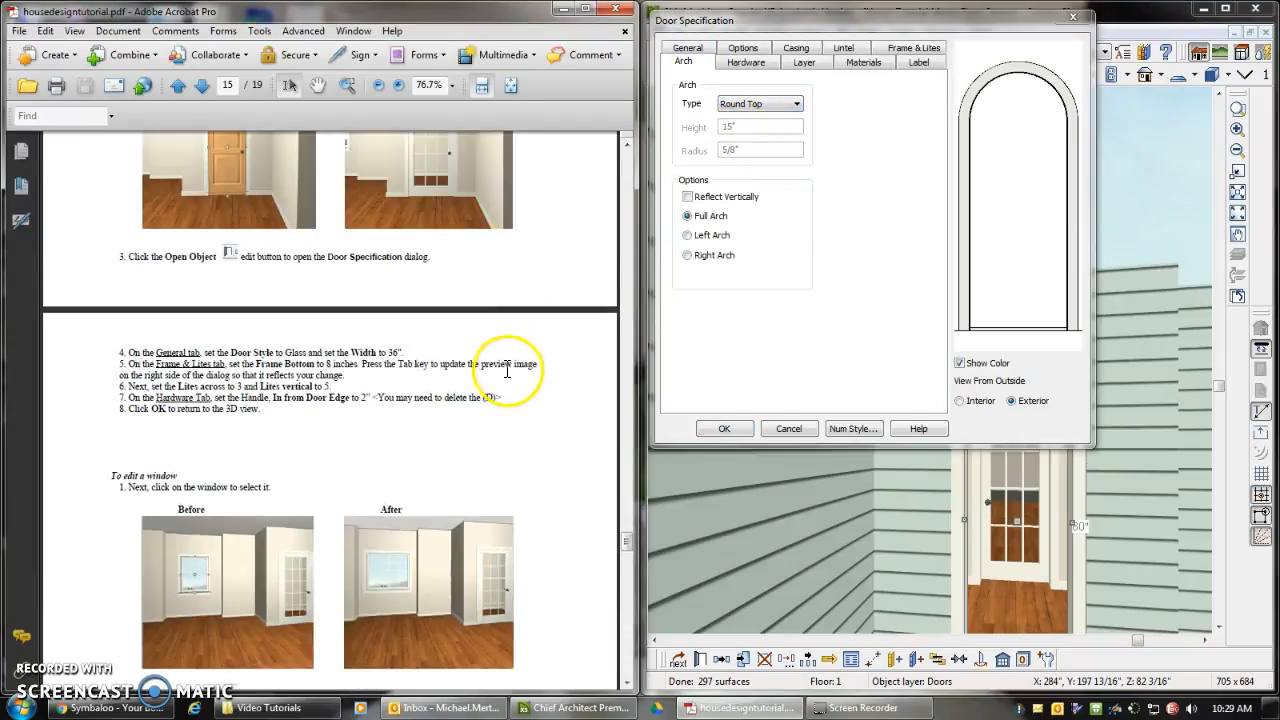
pyautogui.scroll(-13, 466, 374)
pyautogui.scroll(-5, 474, 403)
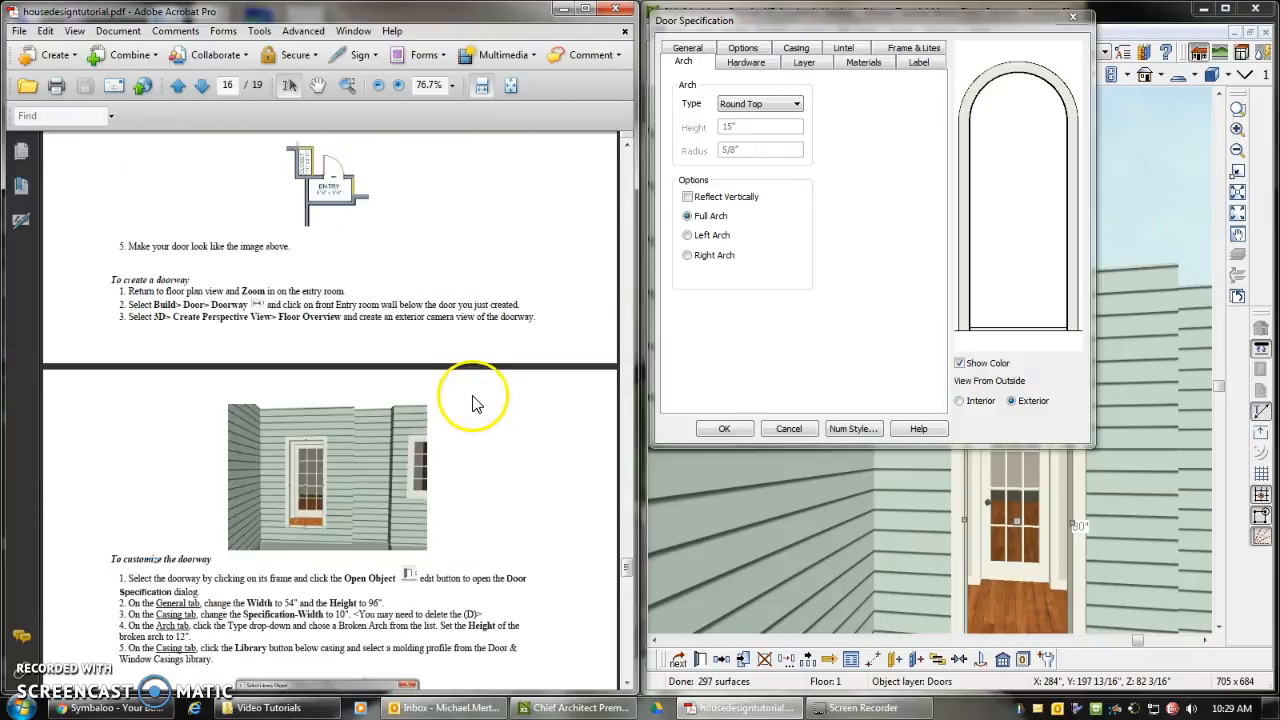
pyautogui.scroll(-2, 363, 400)
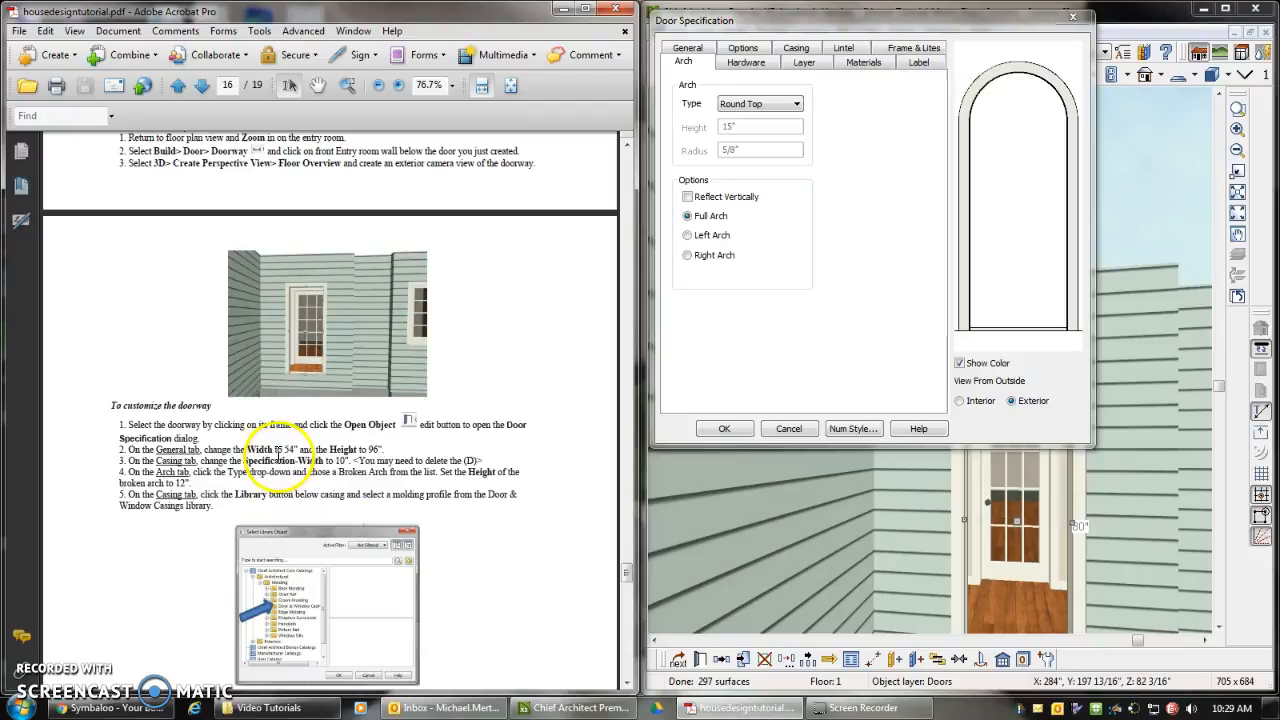
pyautogui.click(692, 48)
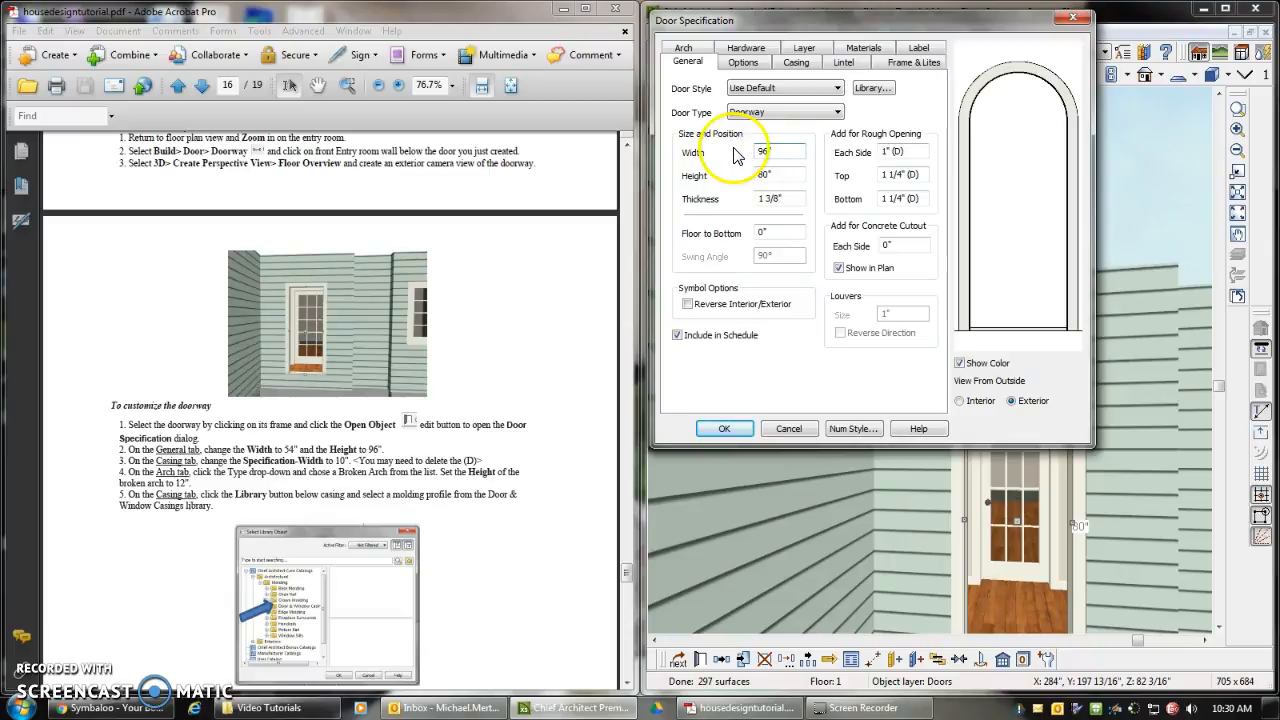
pyautogui.click(724, 428)
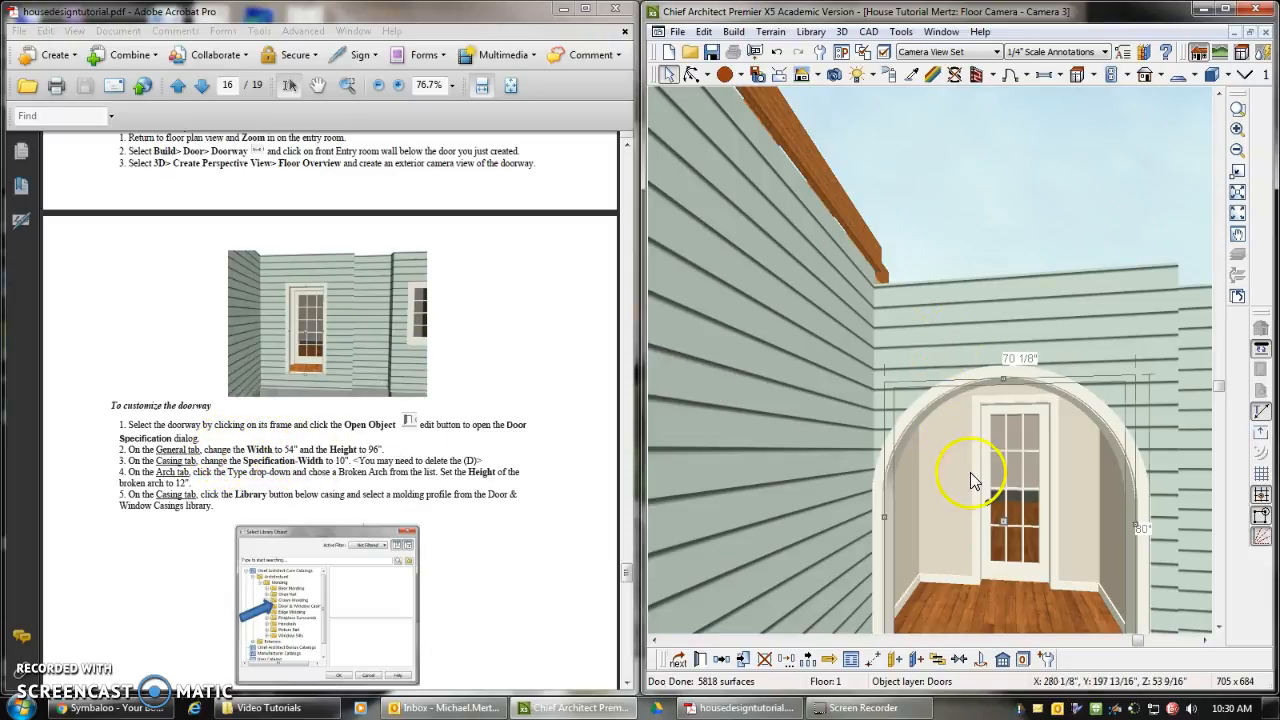
# - Undo the Entry doorway's round-top arch and width changes, leaving its reopened specification without edits
pyautogui.doubleClick(898, 438)
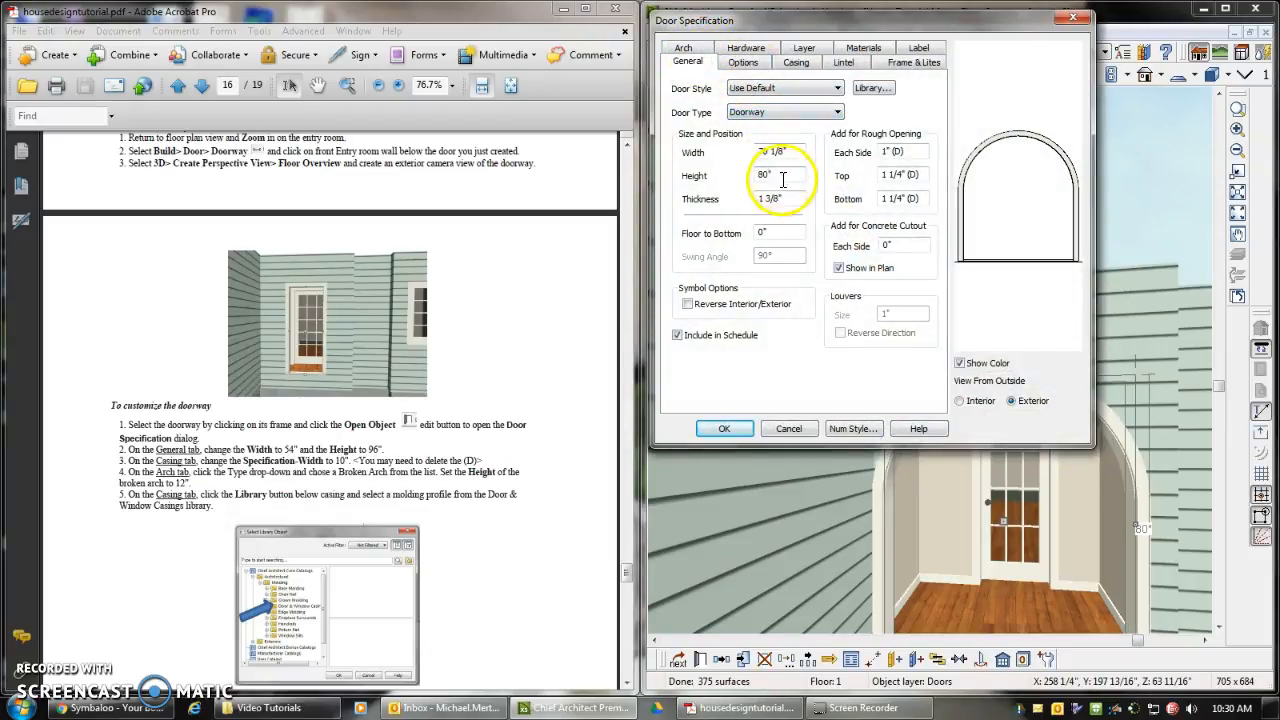
pyautogui.click(799, 431)
pyautogui.doubleClick(903, 425)
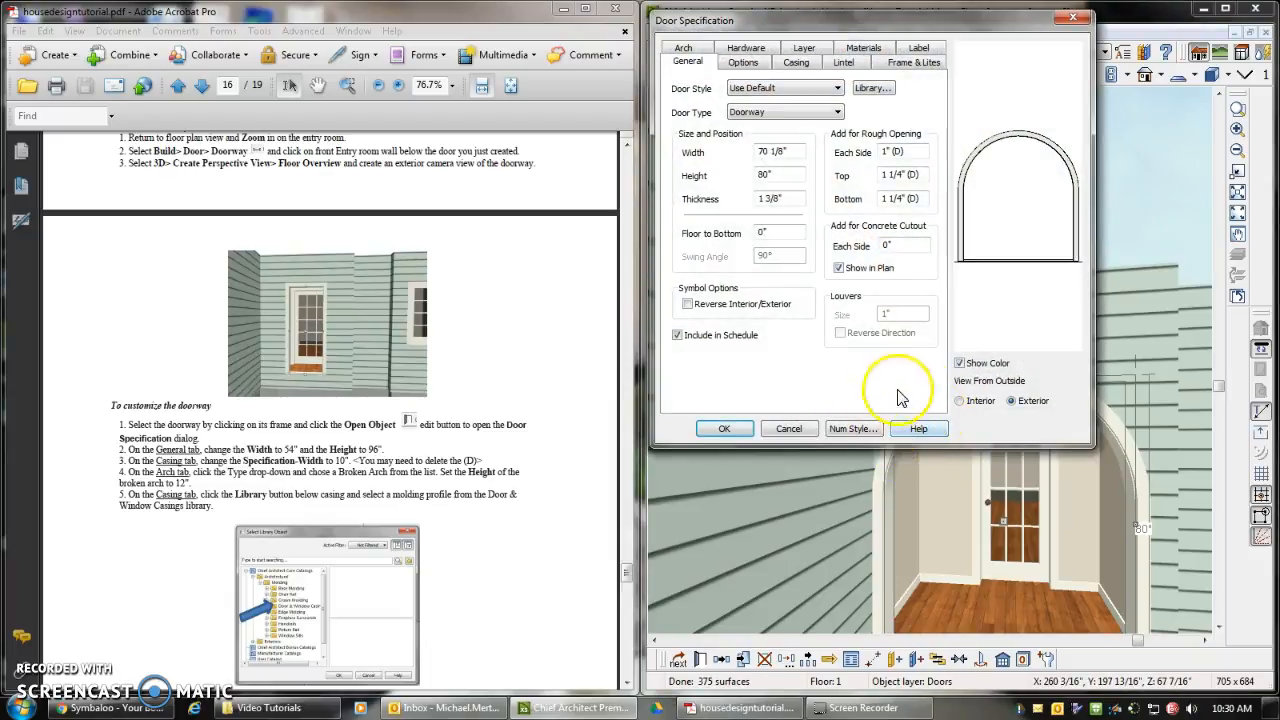
pyautogui.click(794, 428)
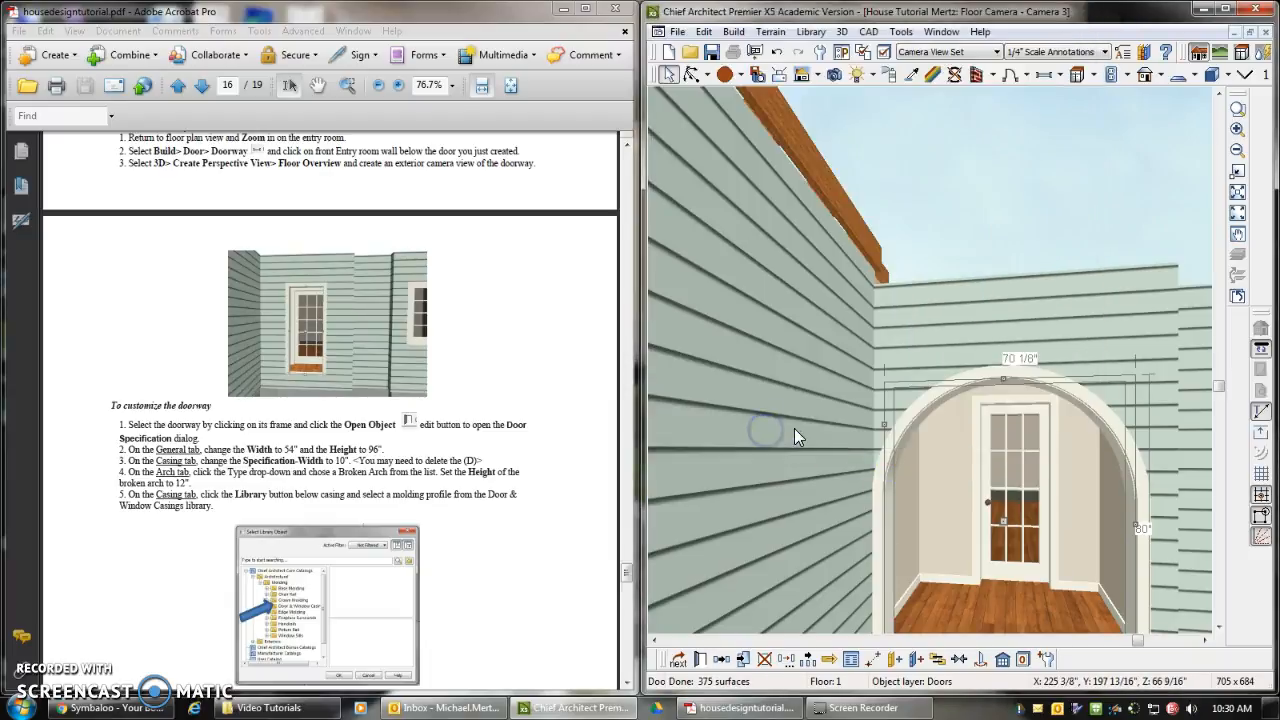
pyautogui.click(1112, 410)
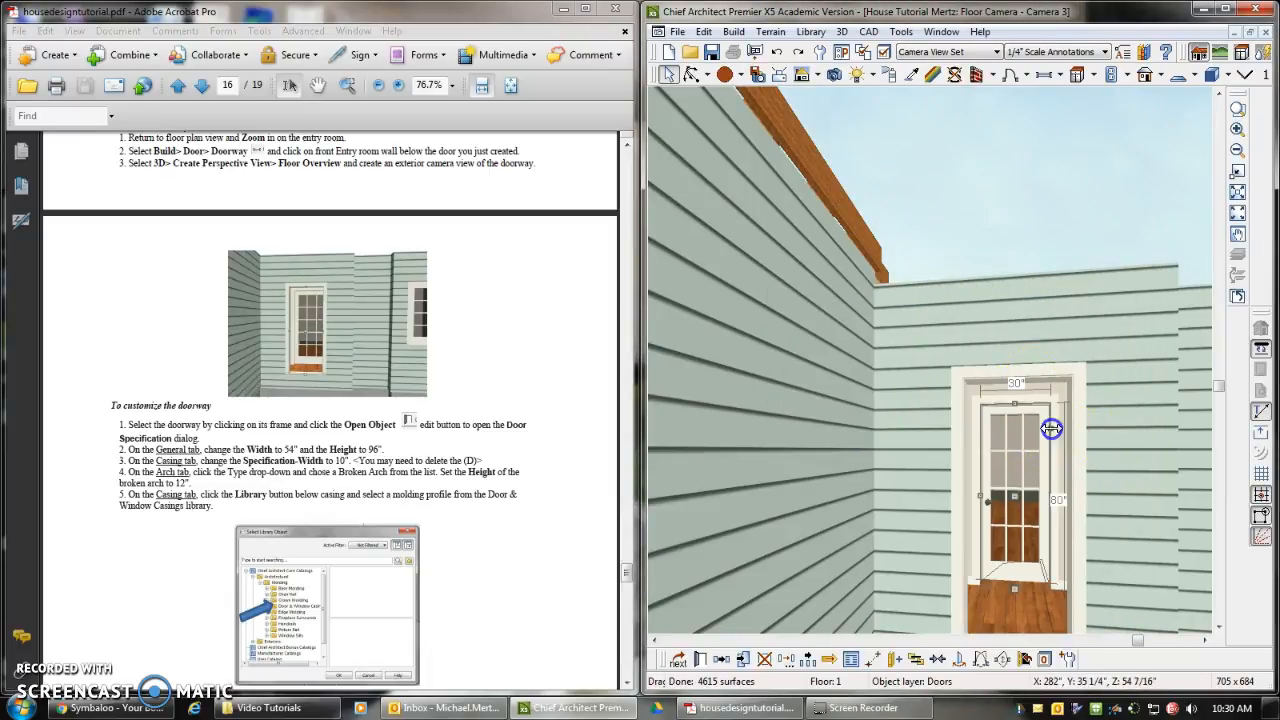
# - Set the exterior Entry doorway's width to 54" and height to 96"
pyautogui.doubleClick(1076, 485)
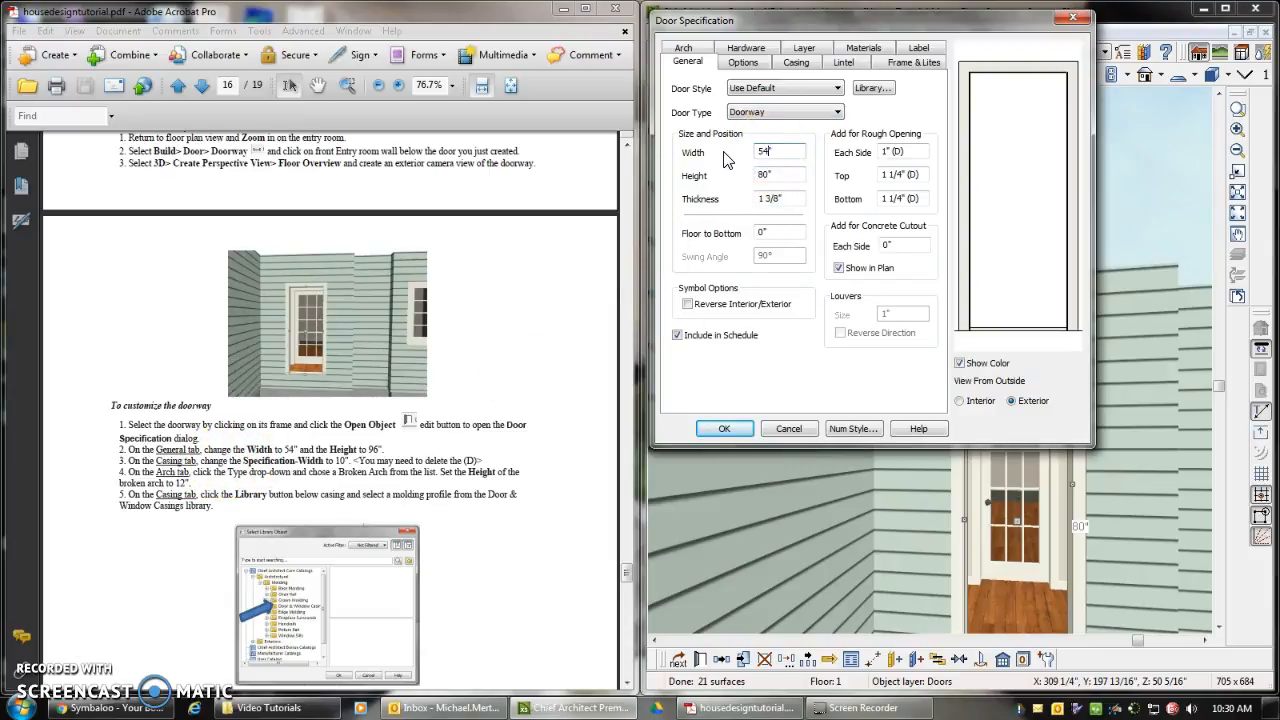
pyautogui.click(764, 175)
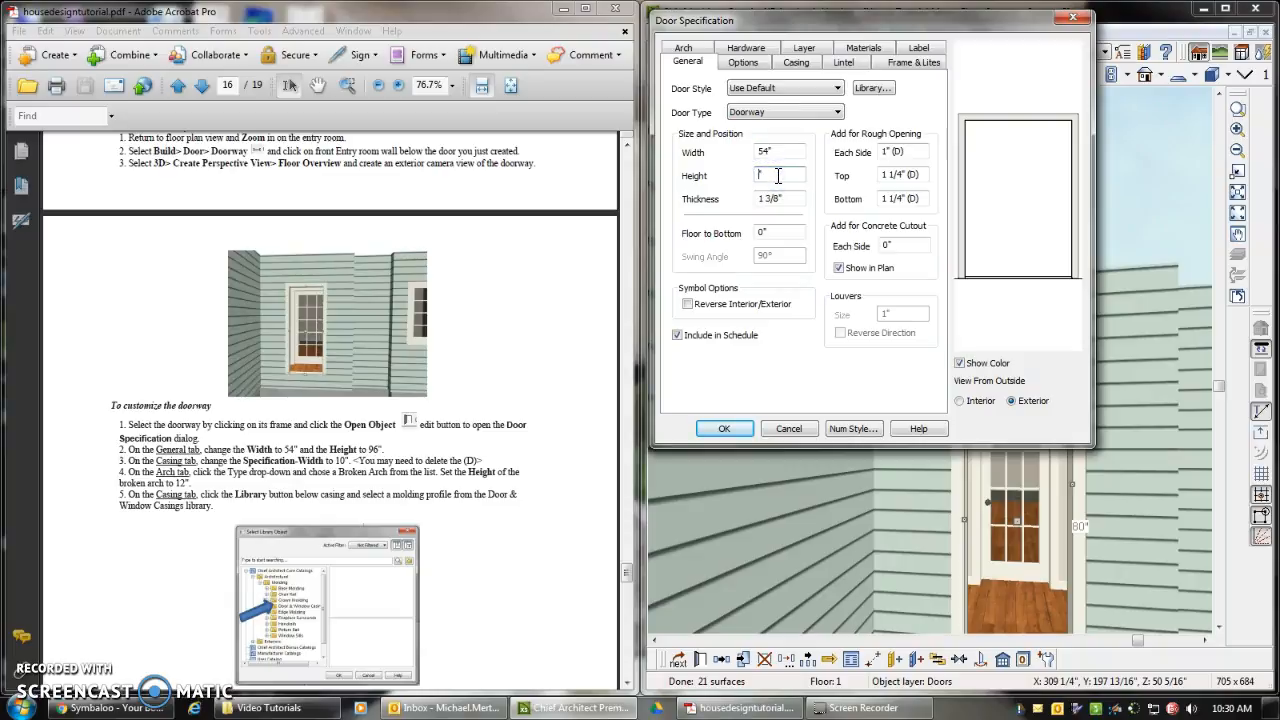
pyautogui.click(726, 428)
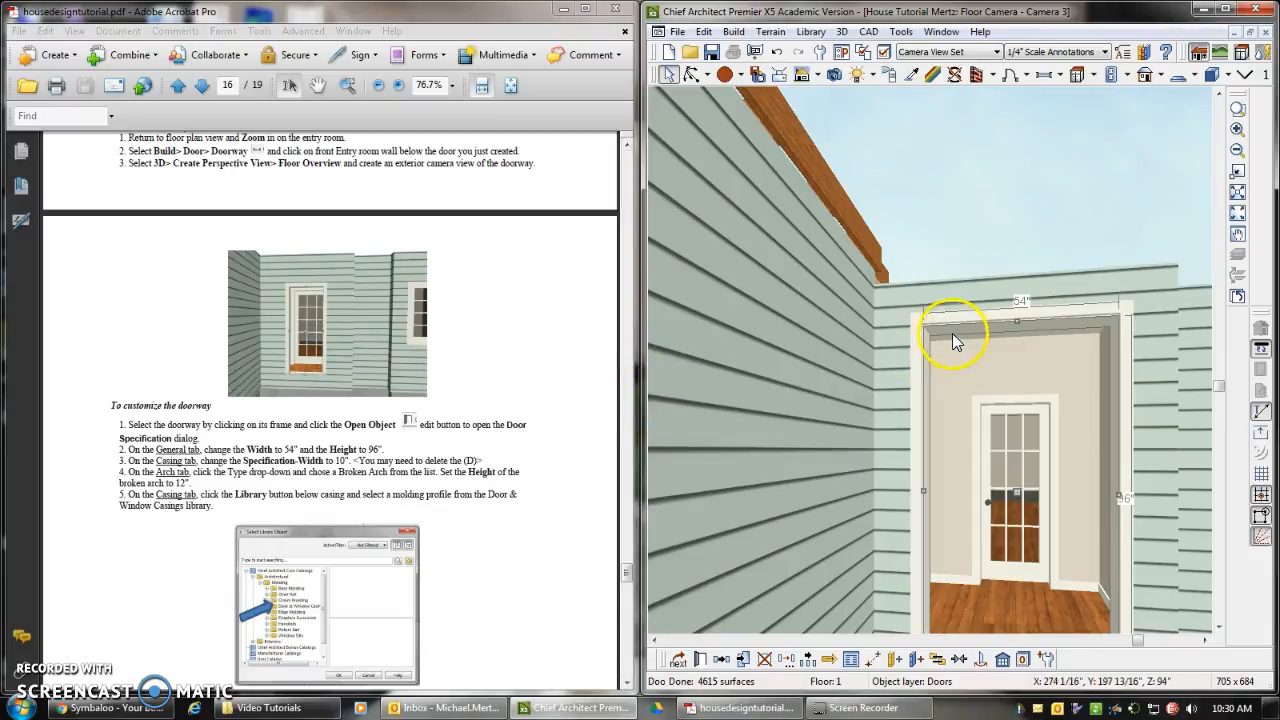
# - Set the Entry doorway's exterior casing width to 10" as a fixed value without the default (D) marker
pyautogui.doubleClick(1006, 323)
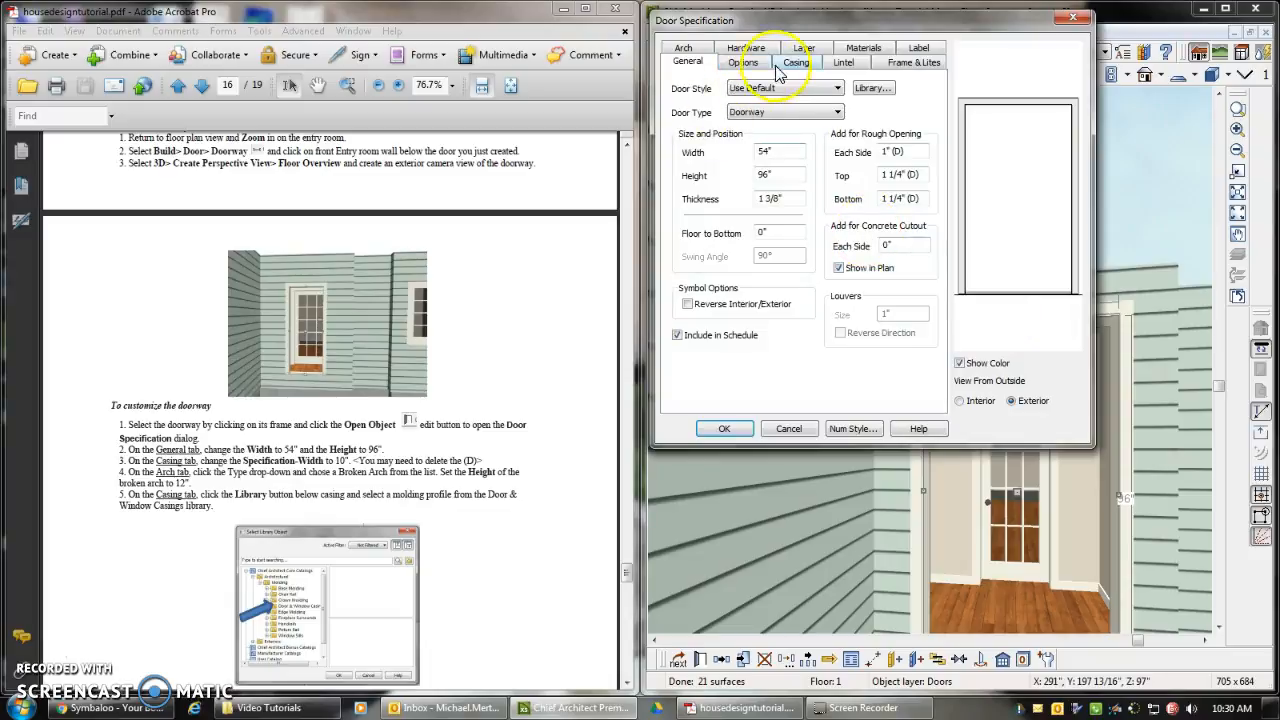
pyautogui.click(795, 63)
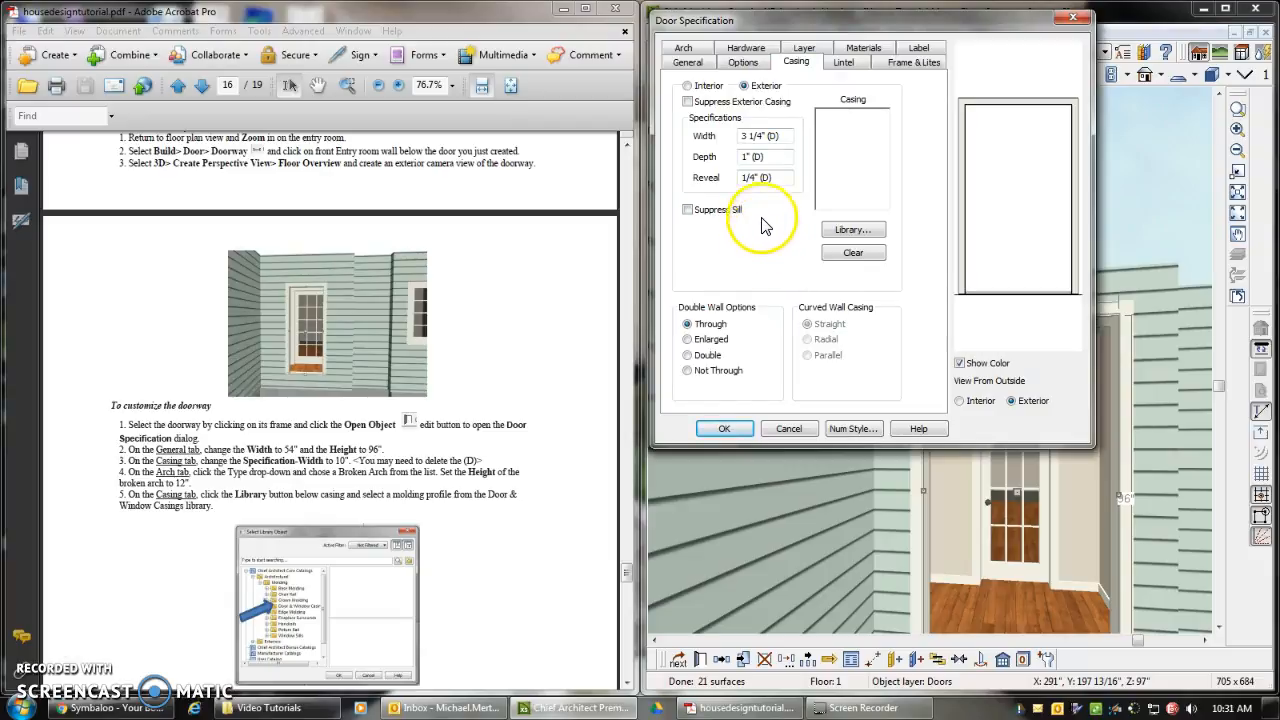
pyautogui.click(760, 136)
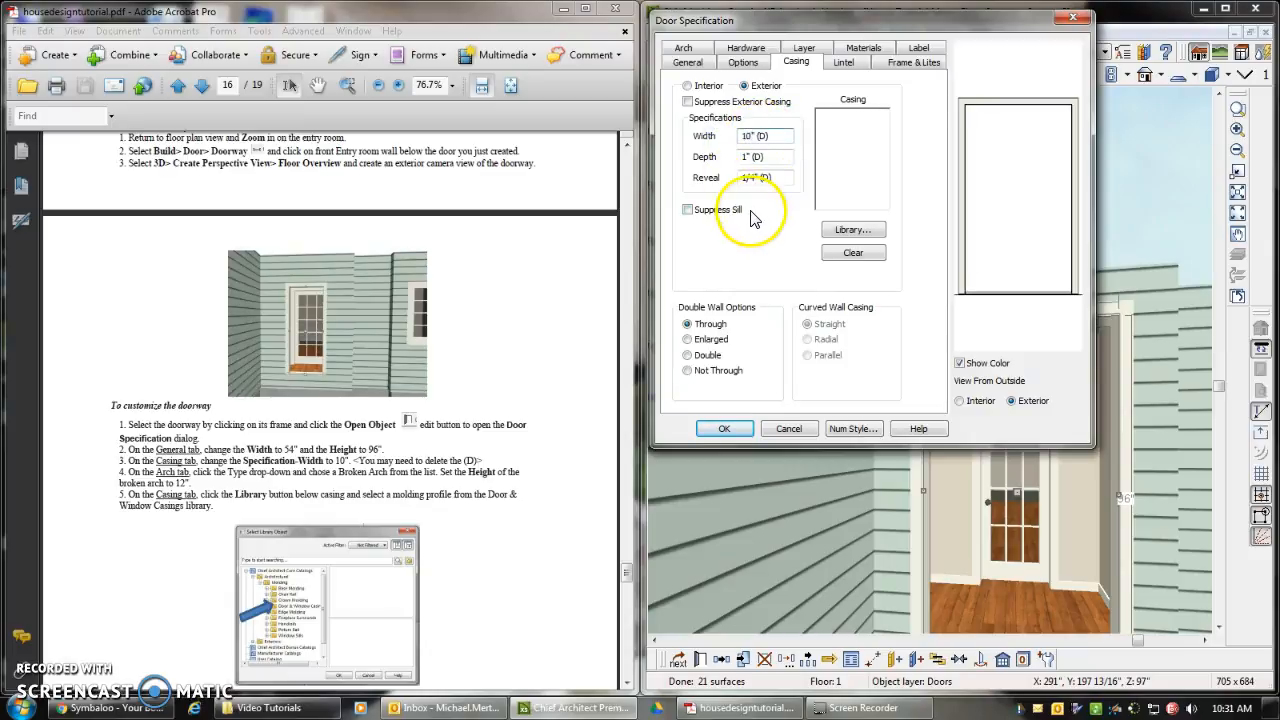
pyautogui.click(723, 434)
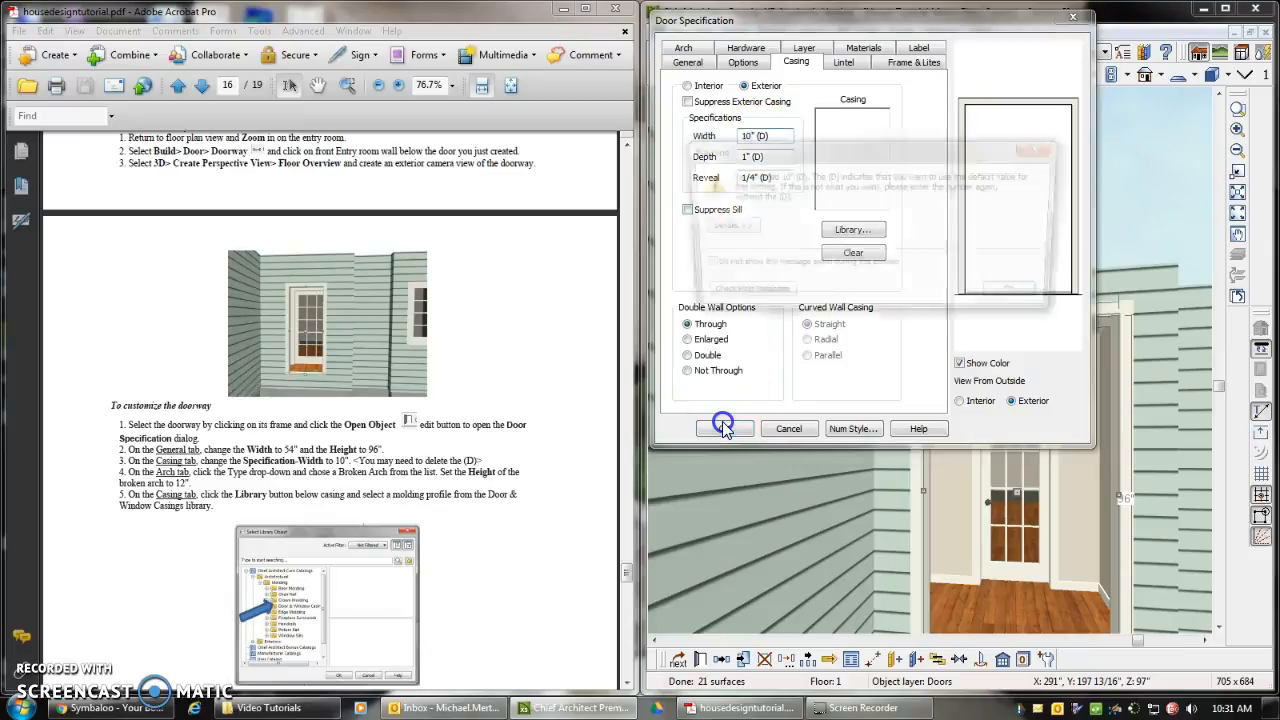
pyautogui.click(1033, 292)
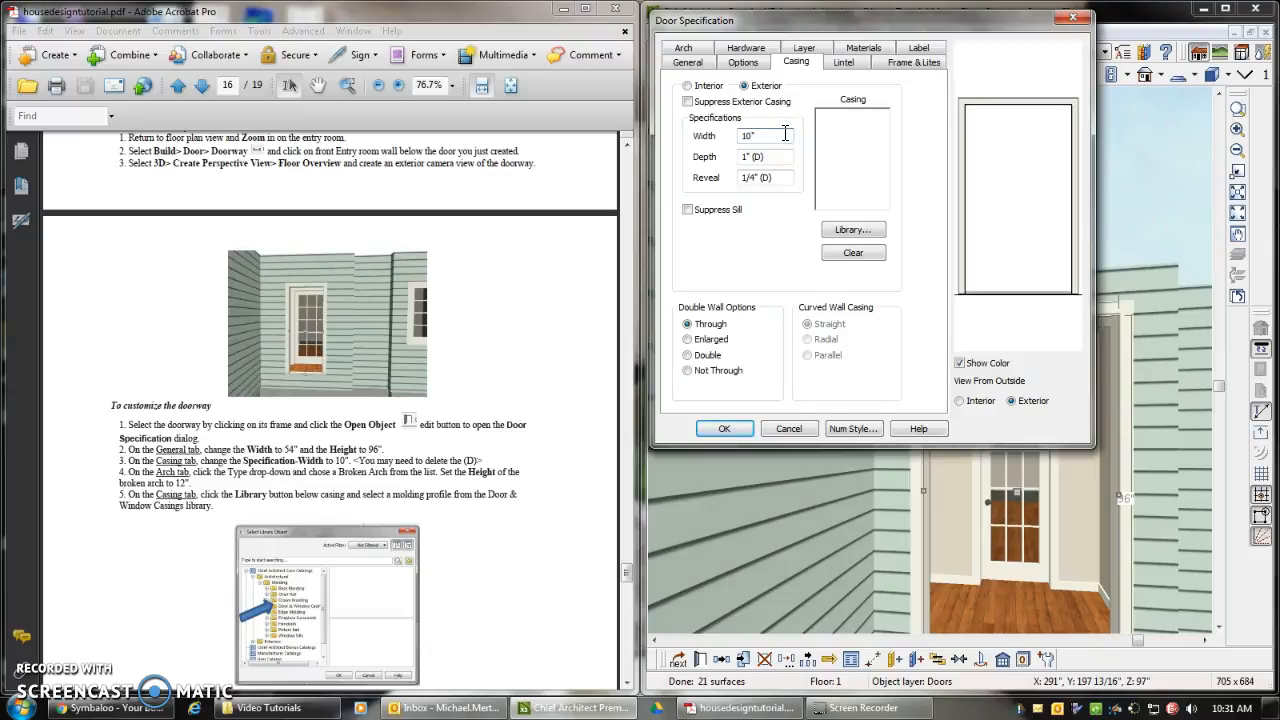
pyautogui.click(740, 428)
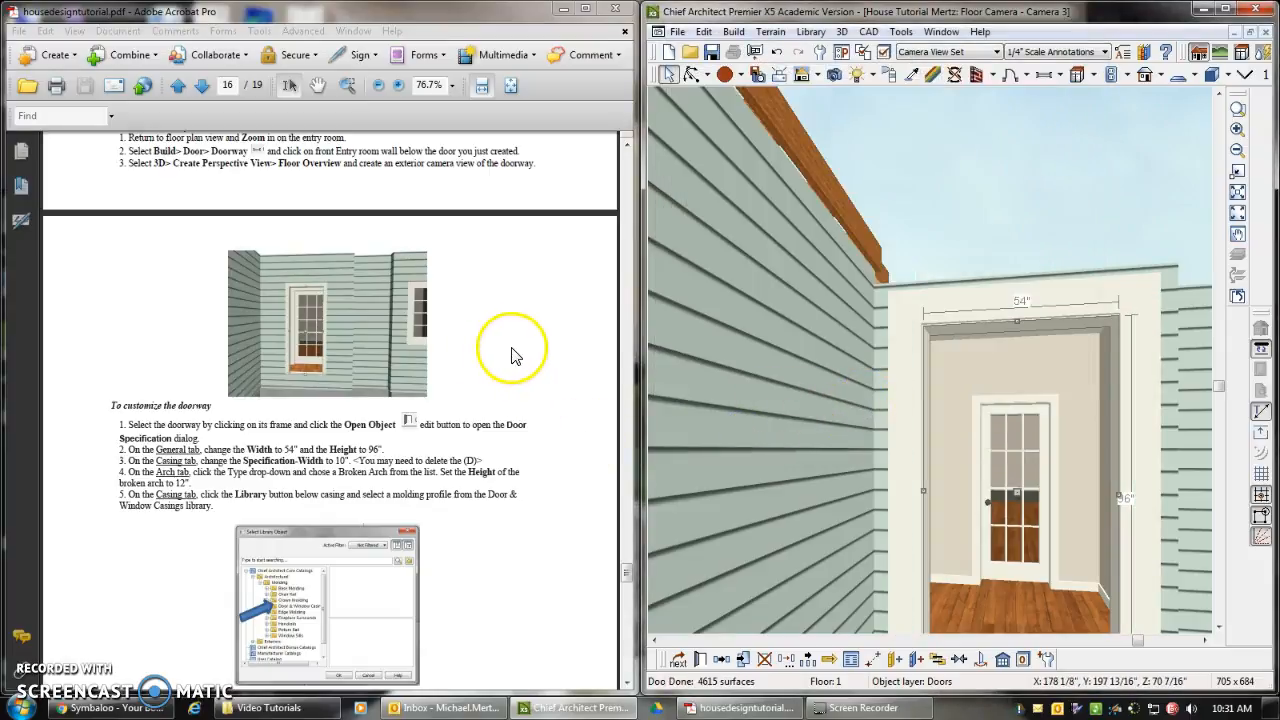
# - Give the Entry doorway a Broken Arch with a height of 12"
pyautogui.doubleClick(940, 318)
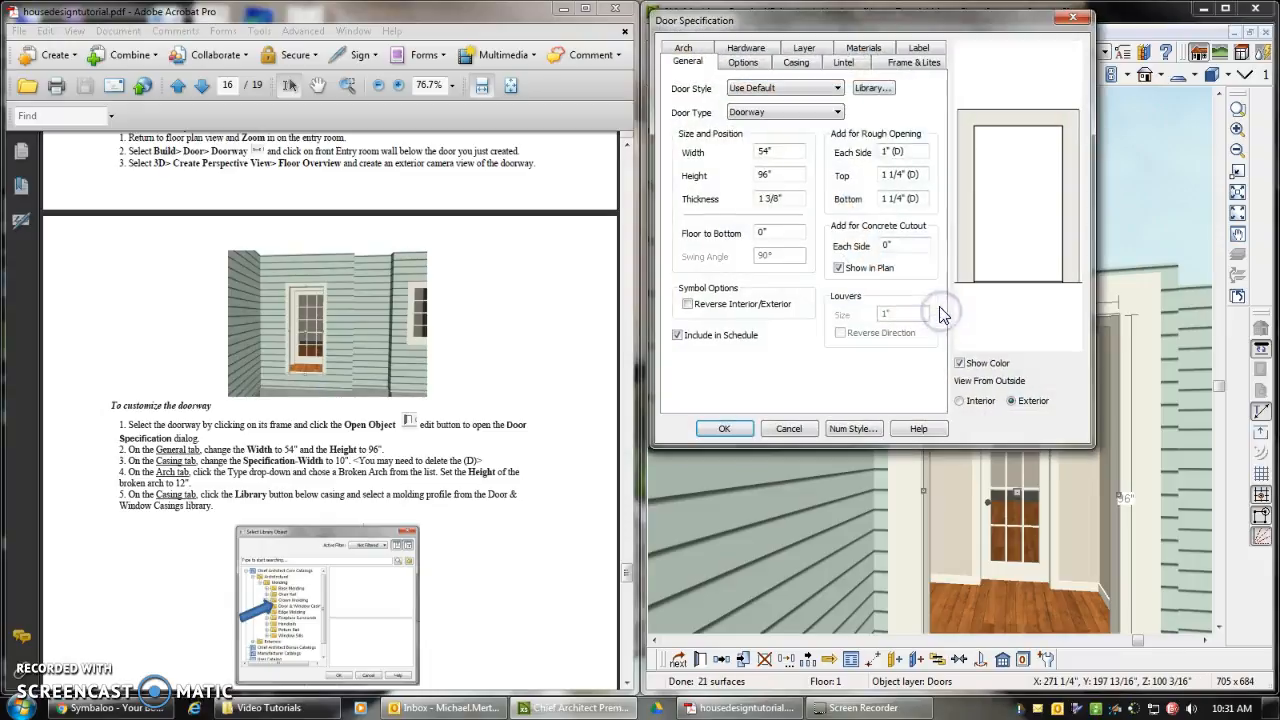
pyautogui.click(684, 48)
pyautogui.click(797, 104)
pyautogui.click(764, 134)
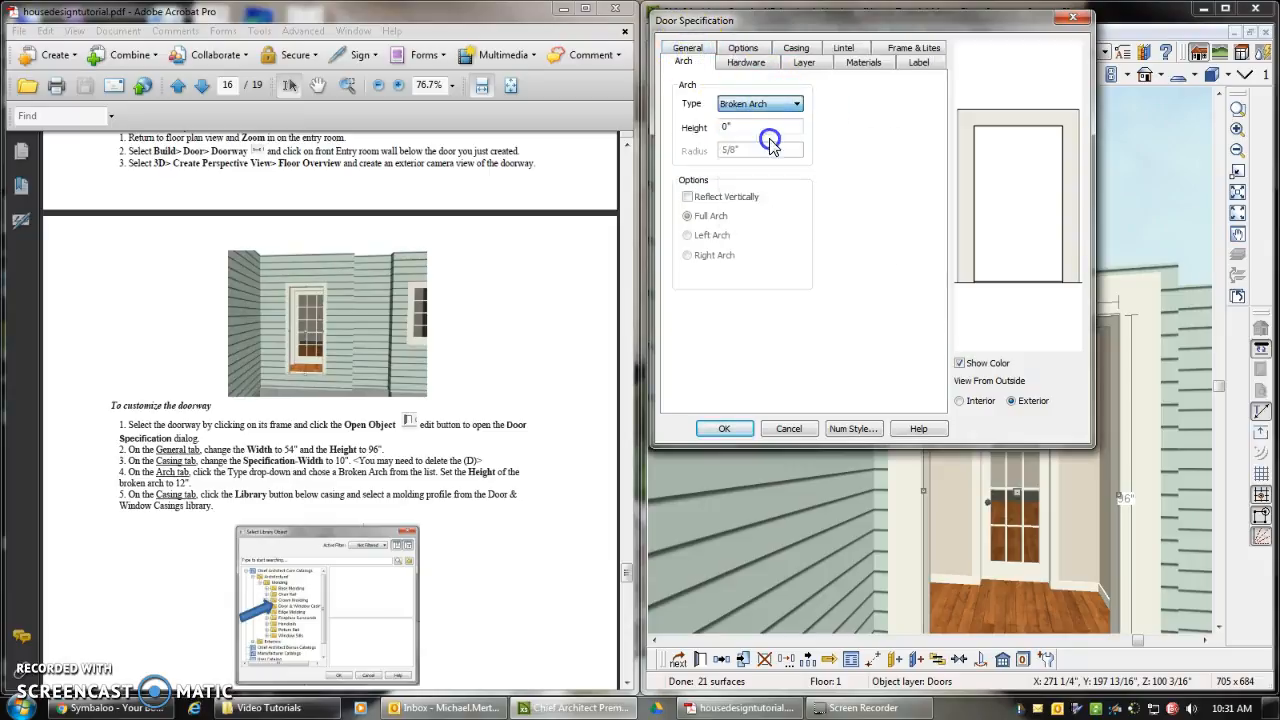
pyautogui.doubleClick(727, 127)
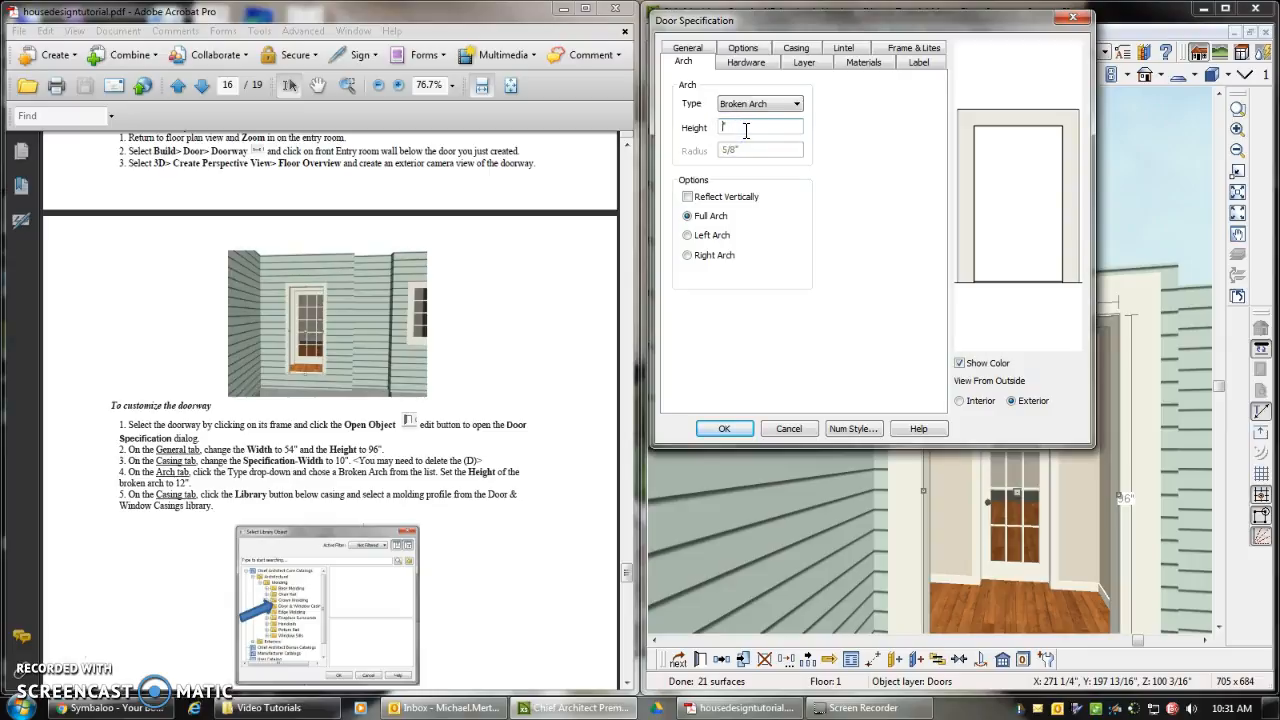
pyautogui.click(724, 428)
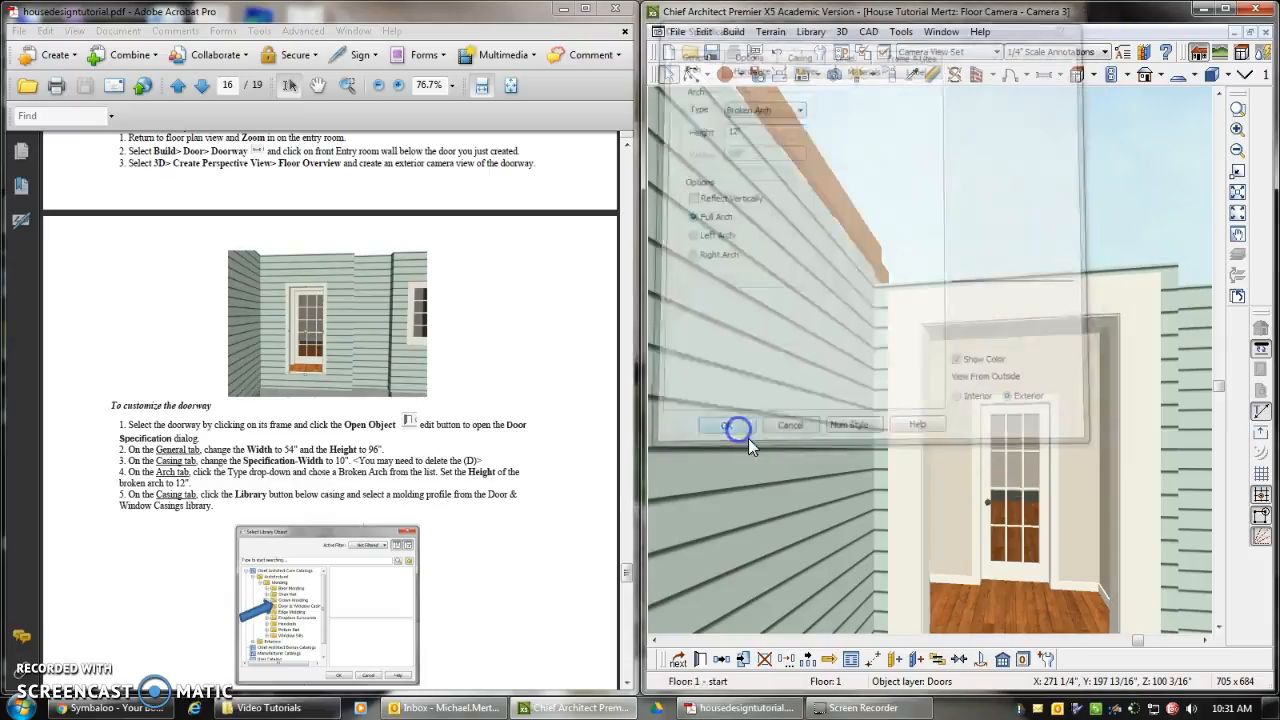
# - Check the tutorial's molding profile instructions and open the library selection for the Entry doorway's exterior casing
pyautogui.click(566, 441)
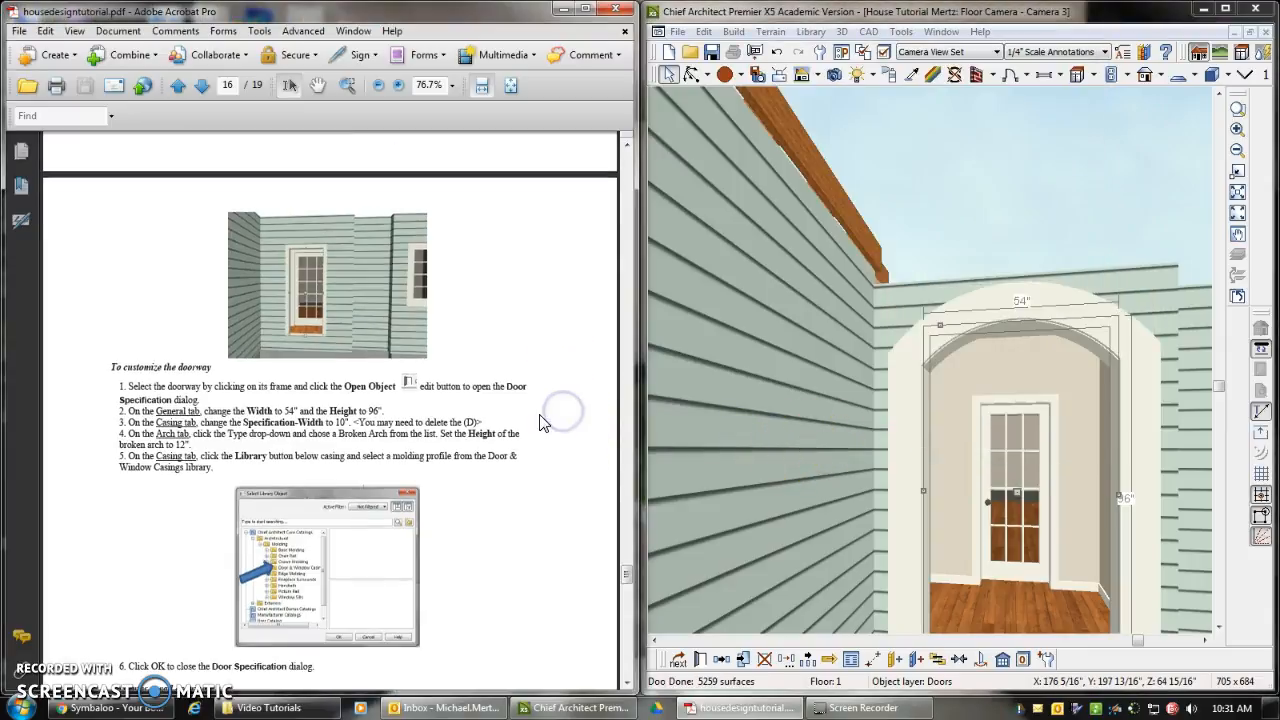
pyautogui.scroll(-3, 555, 420)
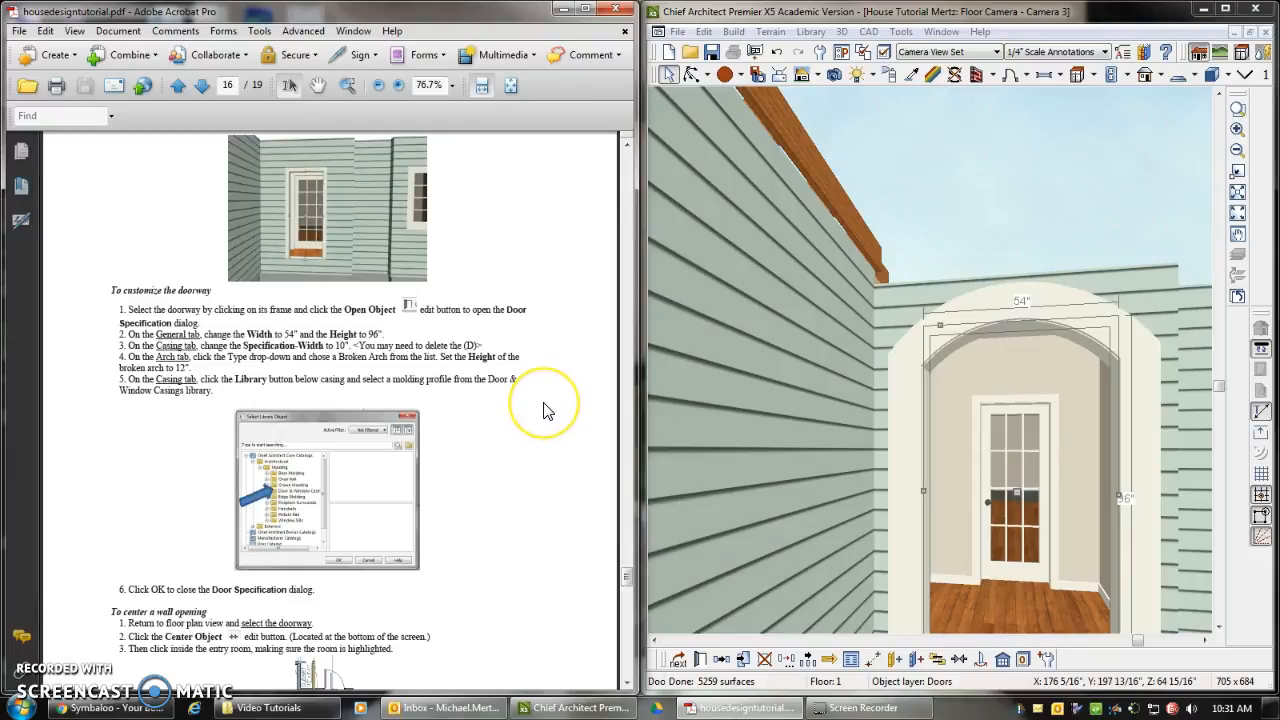
pyautogui.scroll(-1, 508, 385)
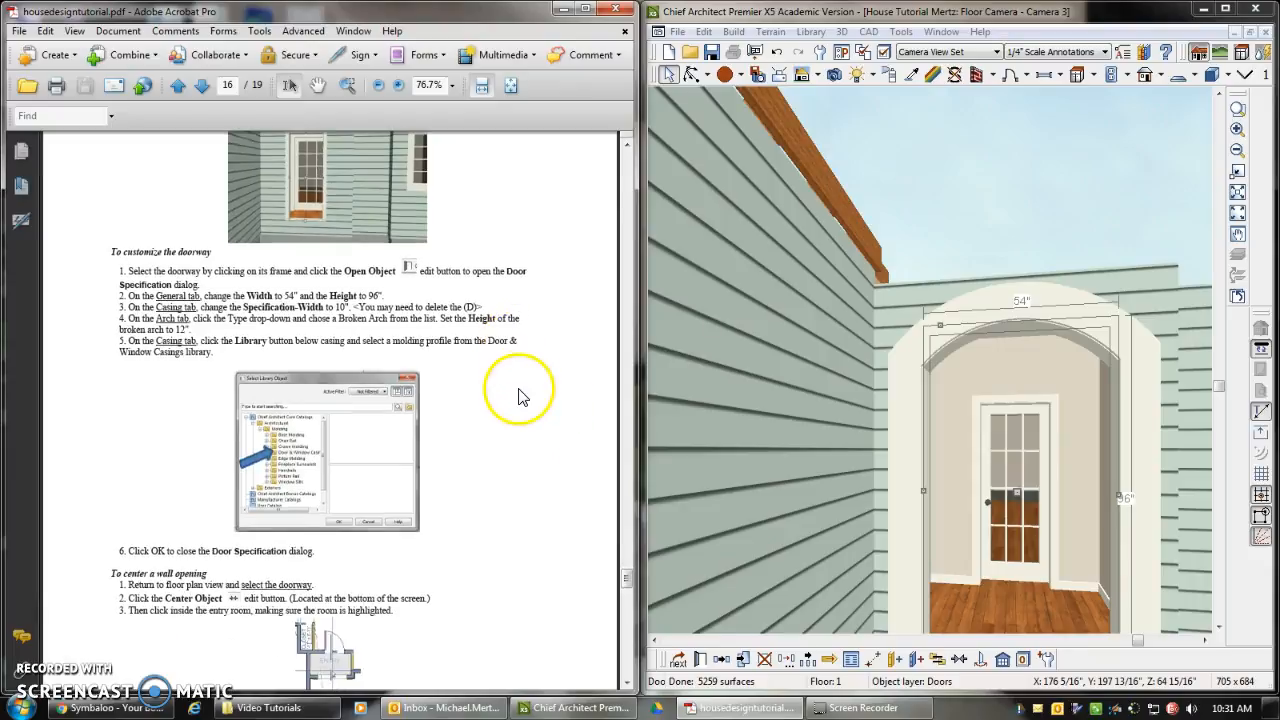
pyautogui.scroll(-1, 505, 385)
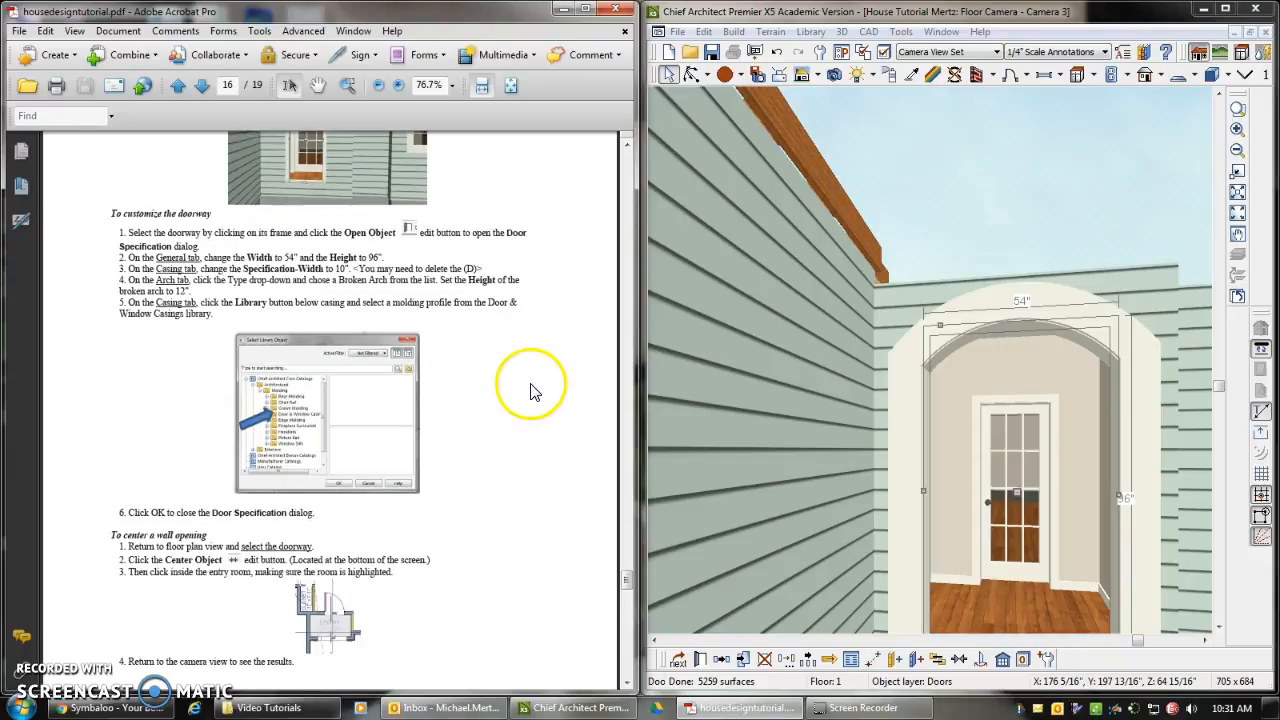
pyautogui.doubleClick(905, 422)
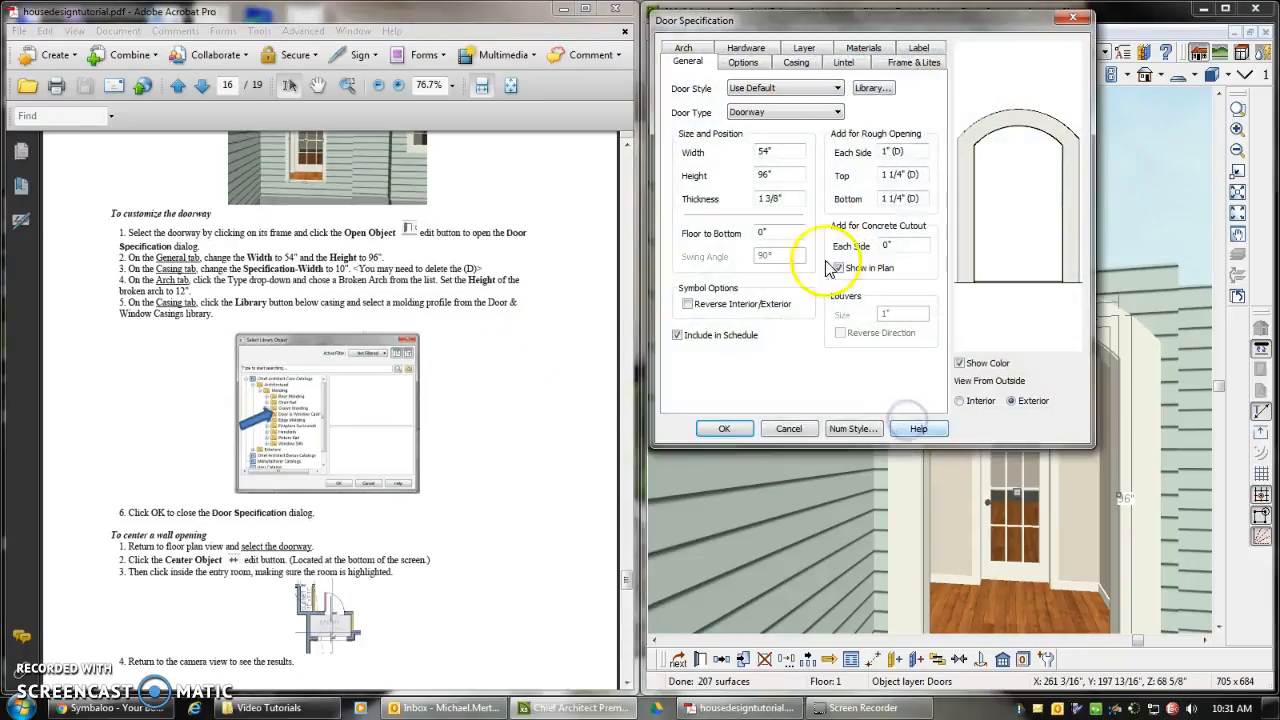
pyautogui.click(797, 62)
pyautogui.click(850, 229)
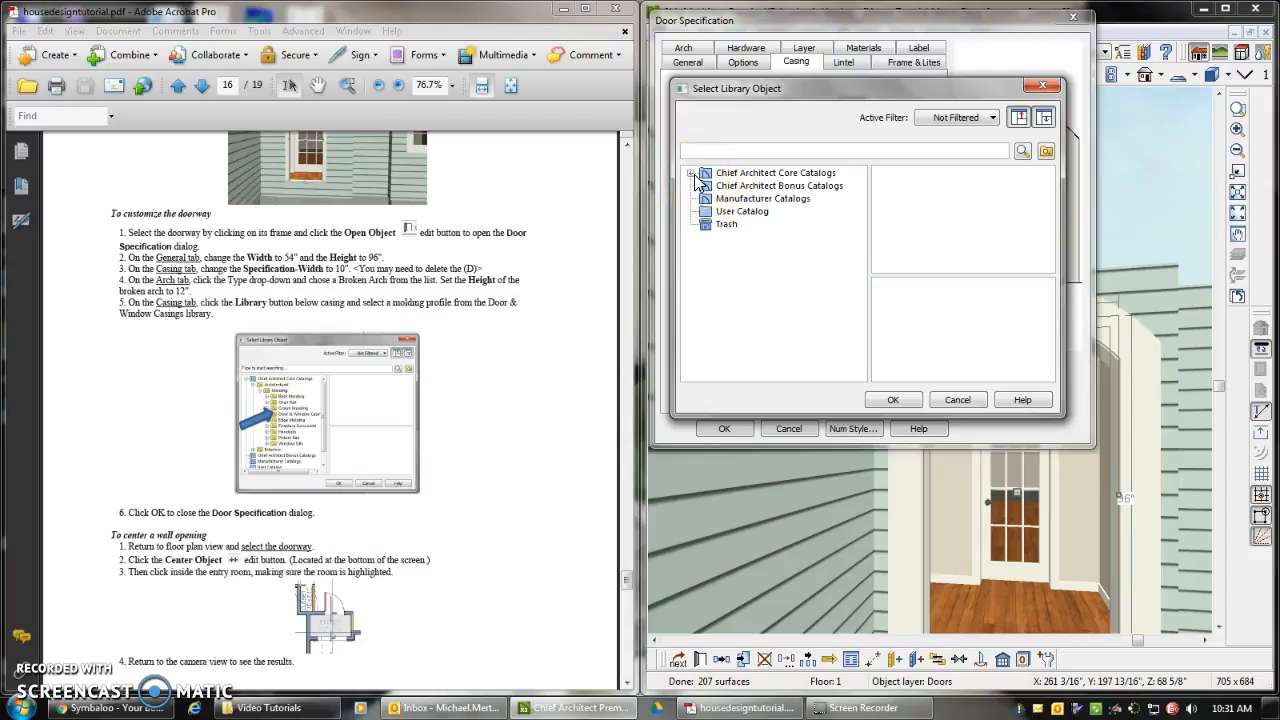
# - Assign the CA-12 profile from the core catalogs' Door & Window Casing moldings to the doorway's exterior casing and deselect everything
pyautogui.click(691, 174)
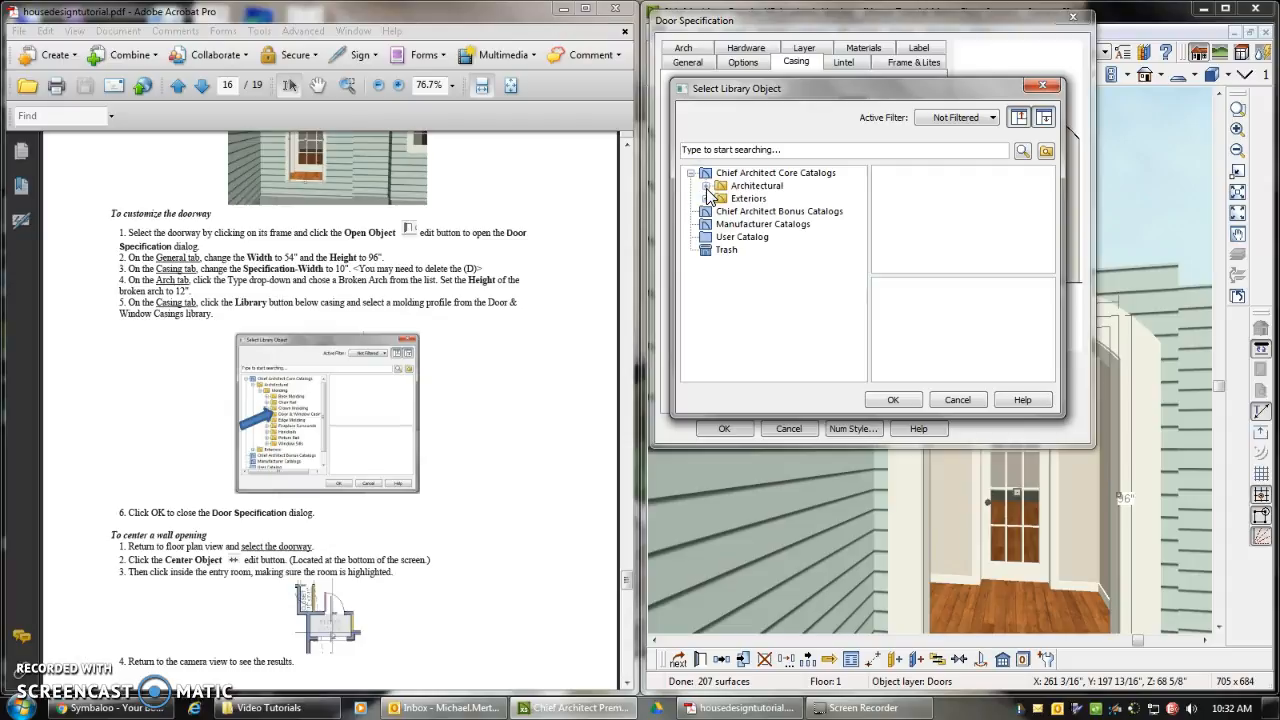
pyautogui.click(706, 186)
pyautogui.click(721, 199)
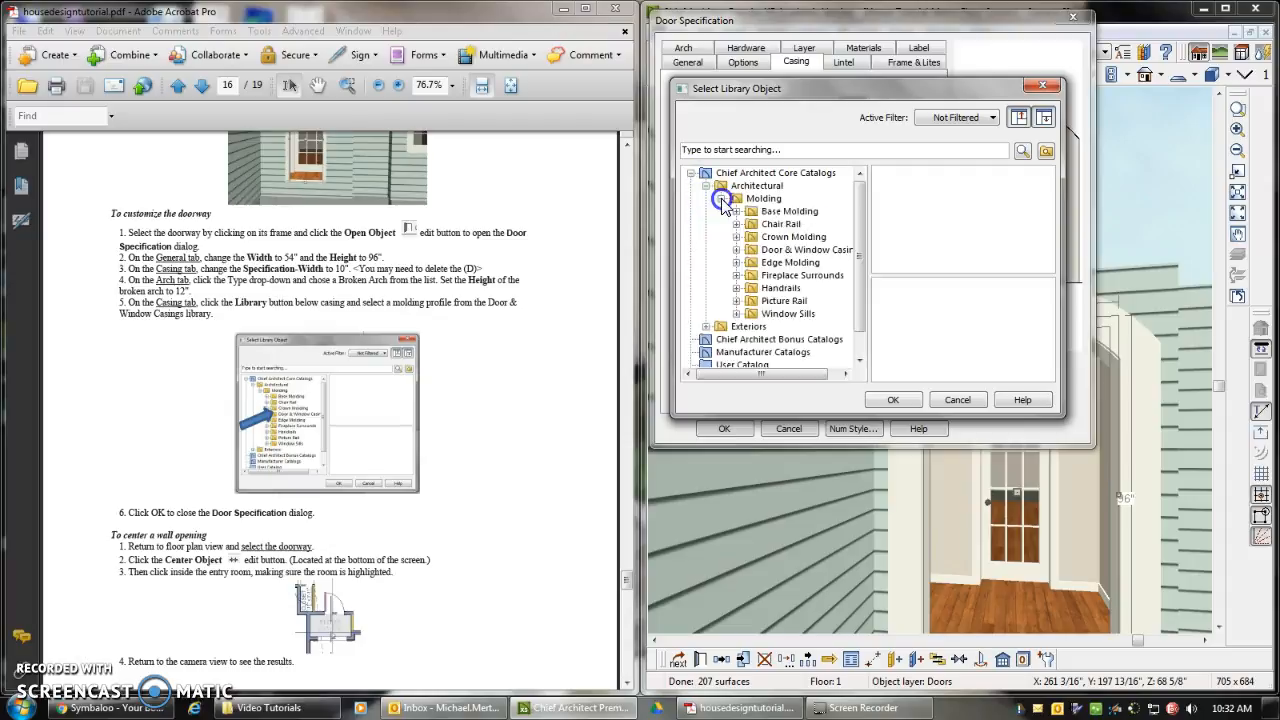
pyautogui.click(736, 250)
pyautogui.click(766, 252)
pyautogui.click(768, 262)
pyautogui.click(776, 289)
pyautogui.click(774, 304)
pyautogui.click(775, 318)
pyautogui.click(788, 326)
pyautogui.click(890, 400)
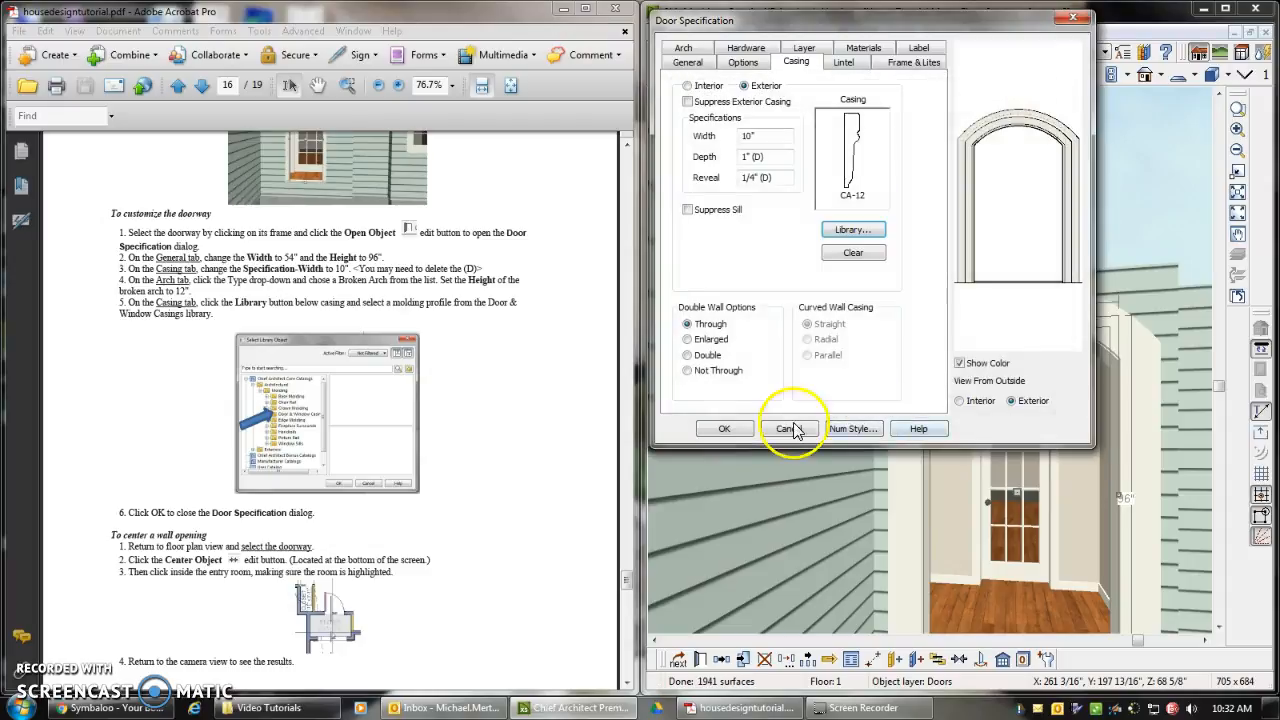
pyautogui.click(724, 428)
pyautogui.click(1147, 291)
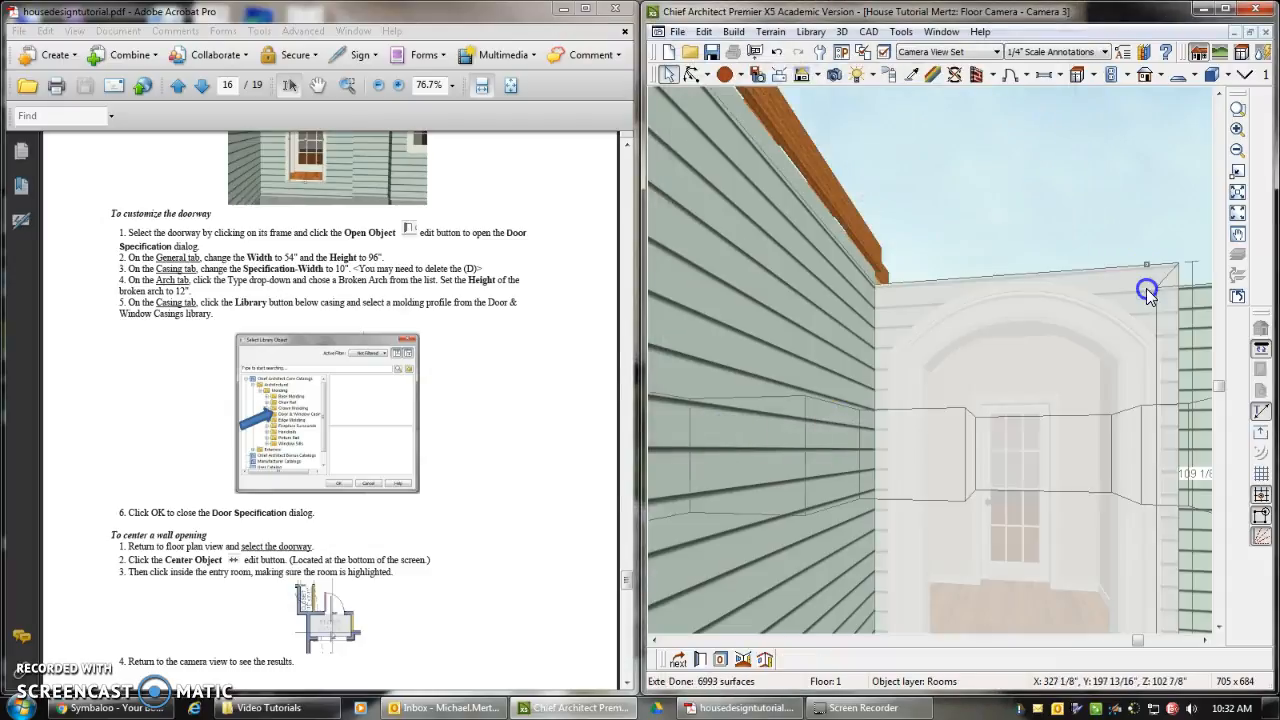
pyautogui.click(1086, 171)
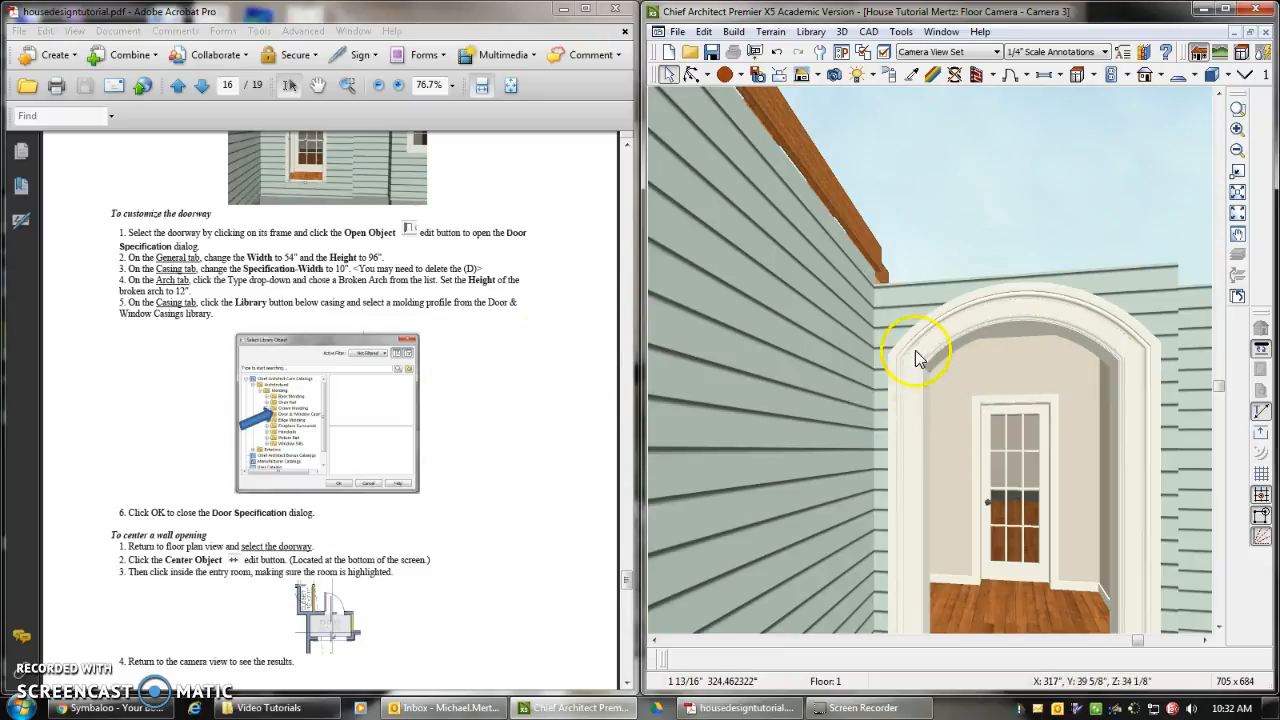
# - Review the tutorial PDF's remaining pages on copying doors and windows, creating double doors and the Unit 10 floor plans
pyautogui.click(468, 352)
pyautogui.scroll(-4, 478, 360)
pyautogui.scroll(-8, 480, 363)
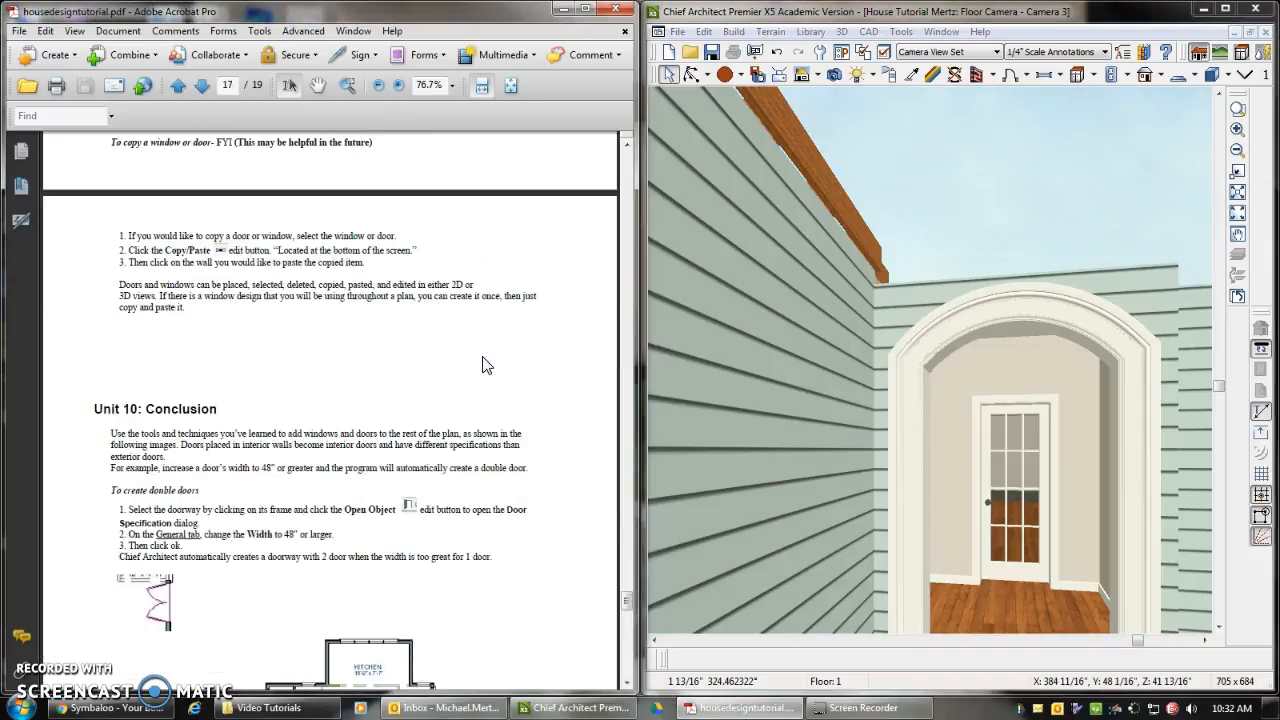
pyautogui.scroll(-2, 482, 365)
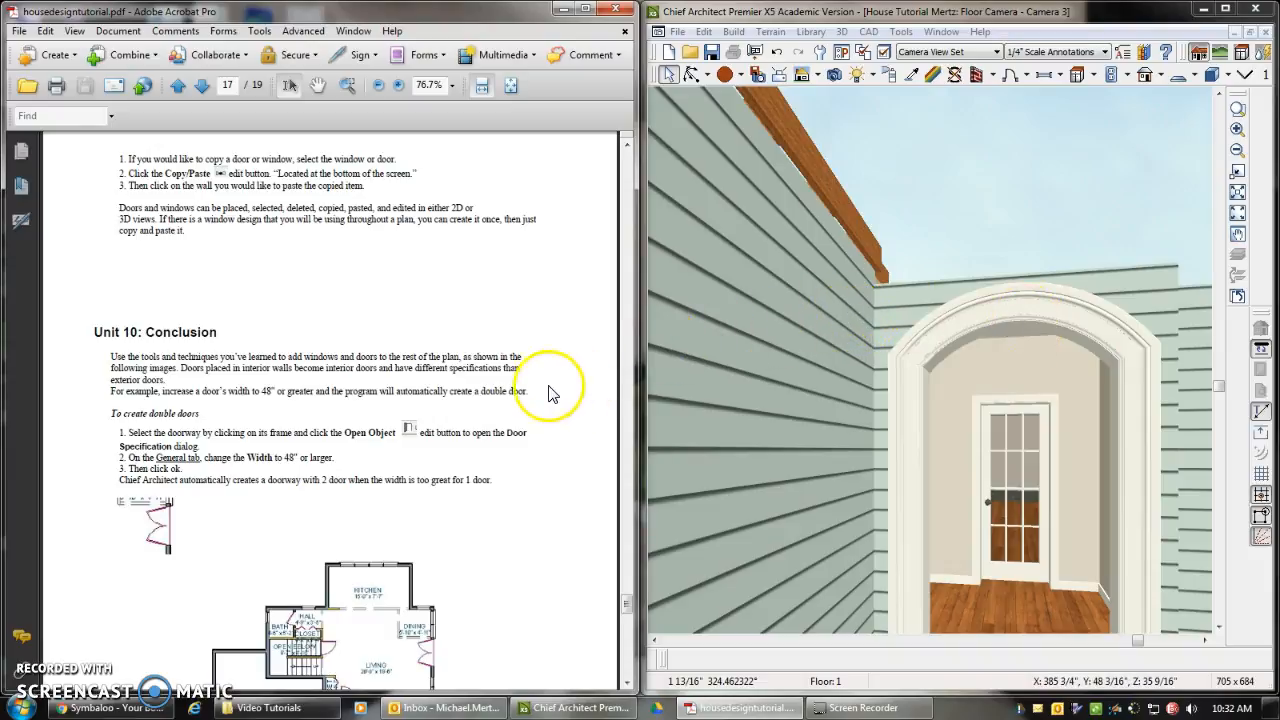
pyautogui.scroll(-5, 535, 369)
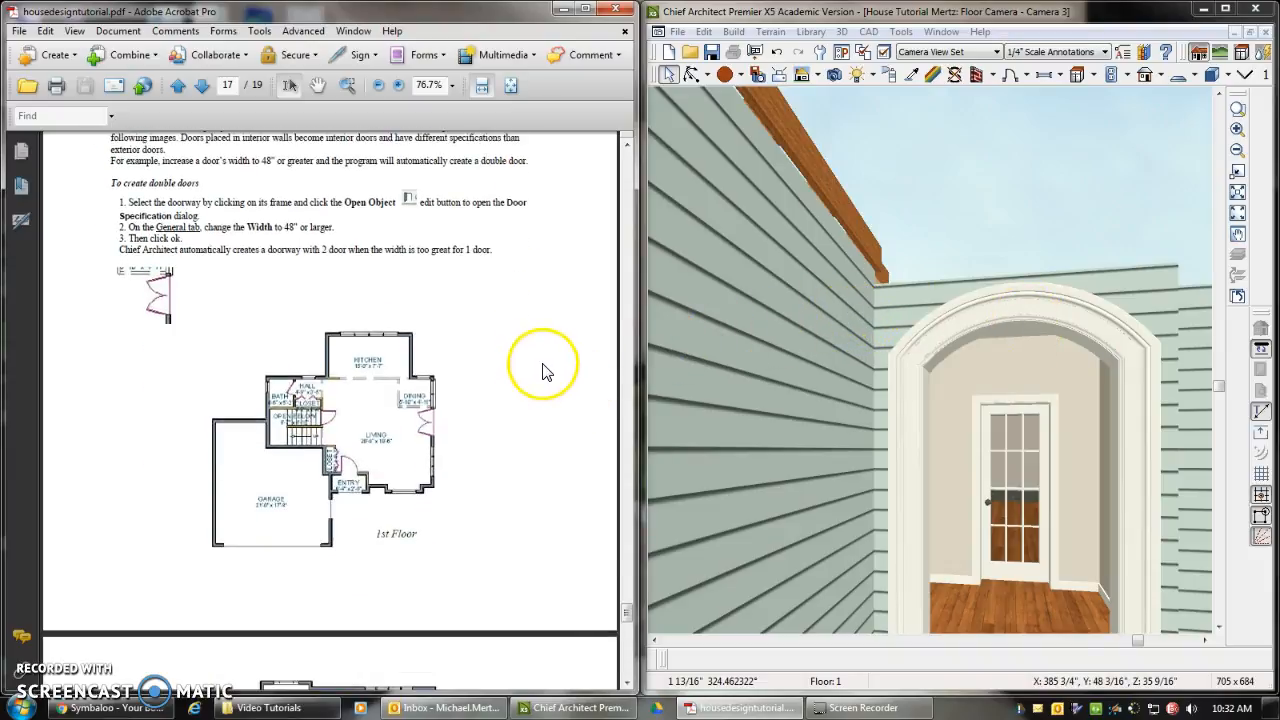
pyautogui.scroll(-3, 532, 375)
pyautogui.scroll(-2, 532, 380)
pyautogui.scroll(-2, 532, 375)
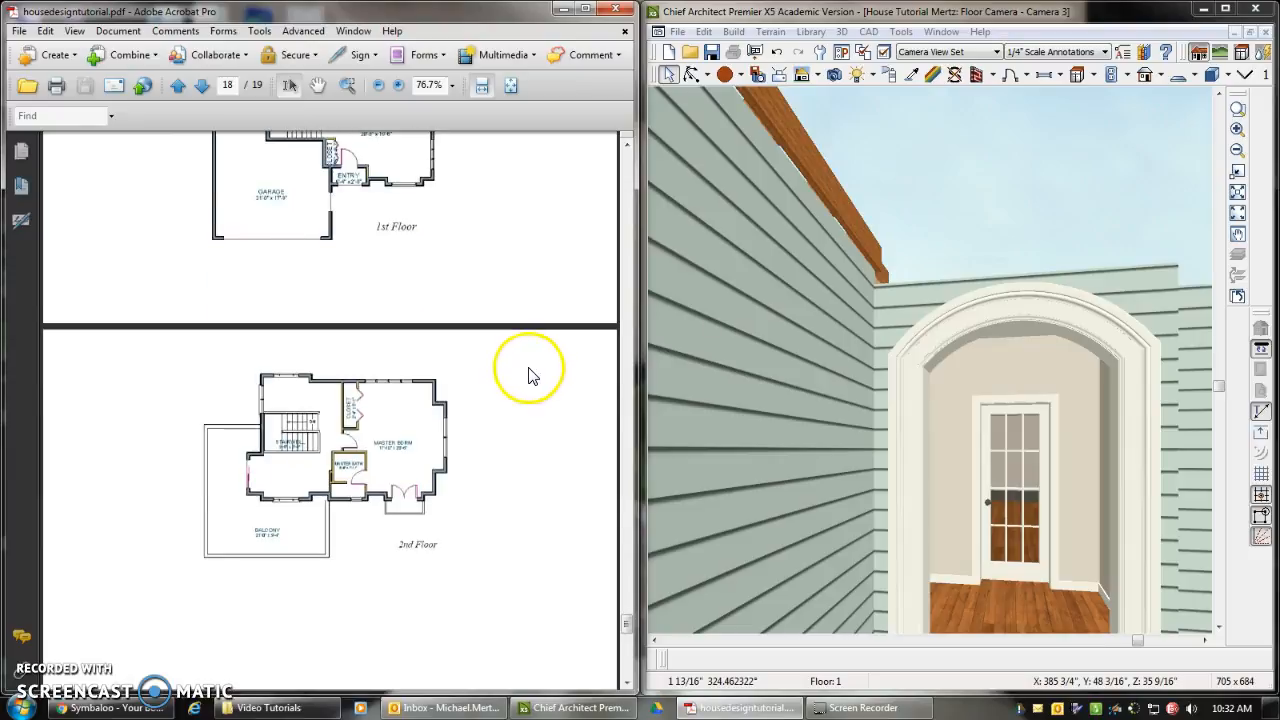